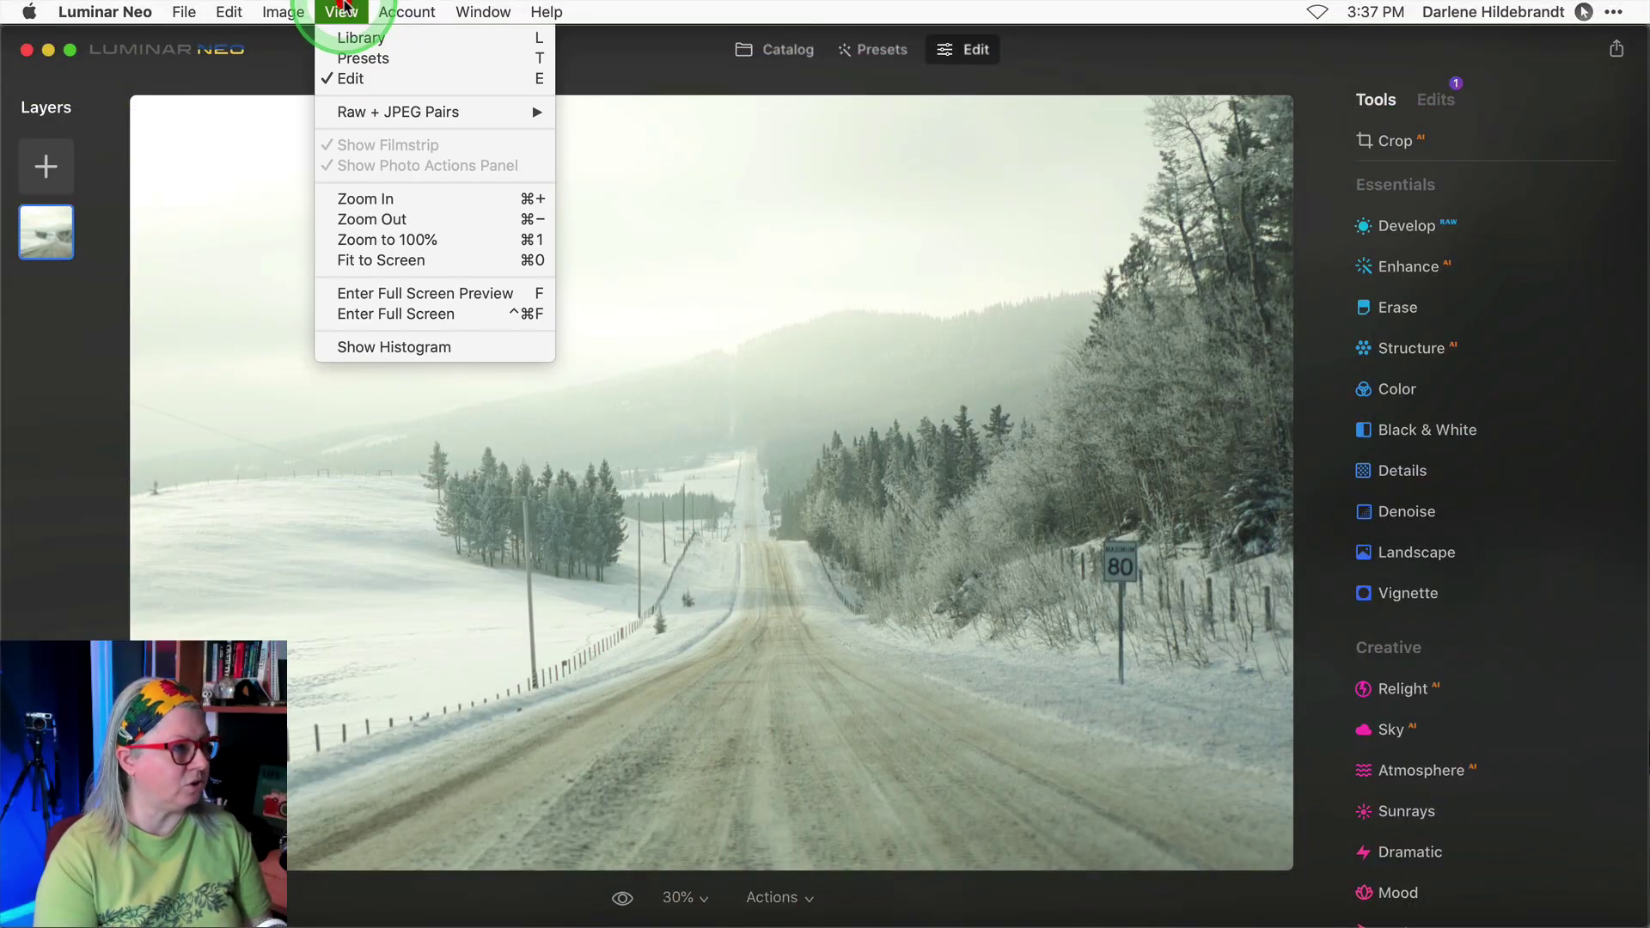
Show the snowy road photo's histogram above the tools and reveal its clipping indicators
{"action": "left_click", "coordinate": [379, 348]}
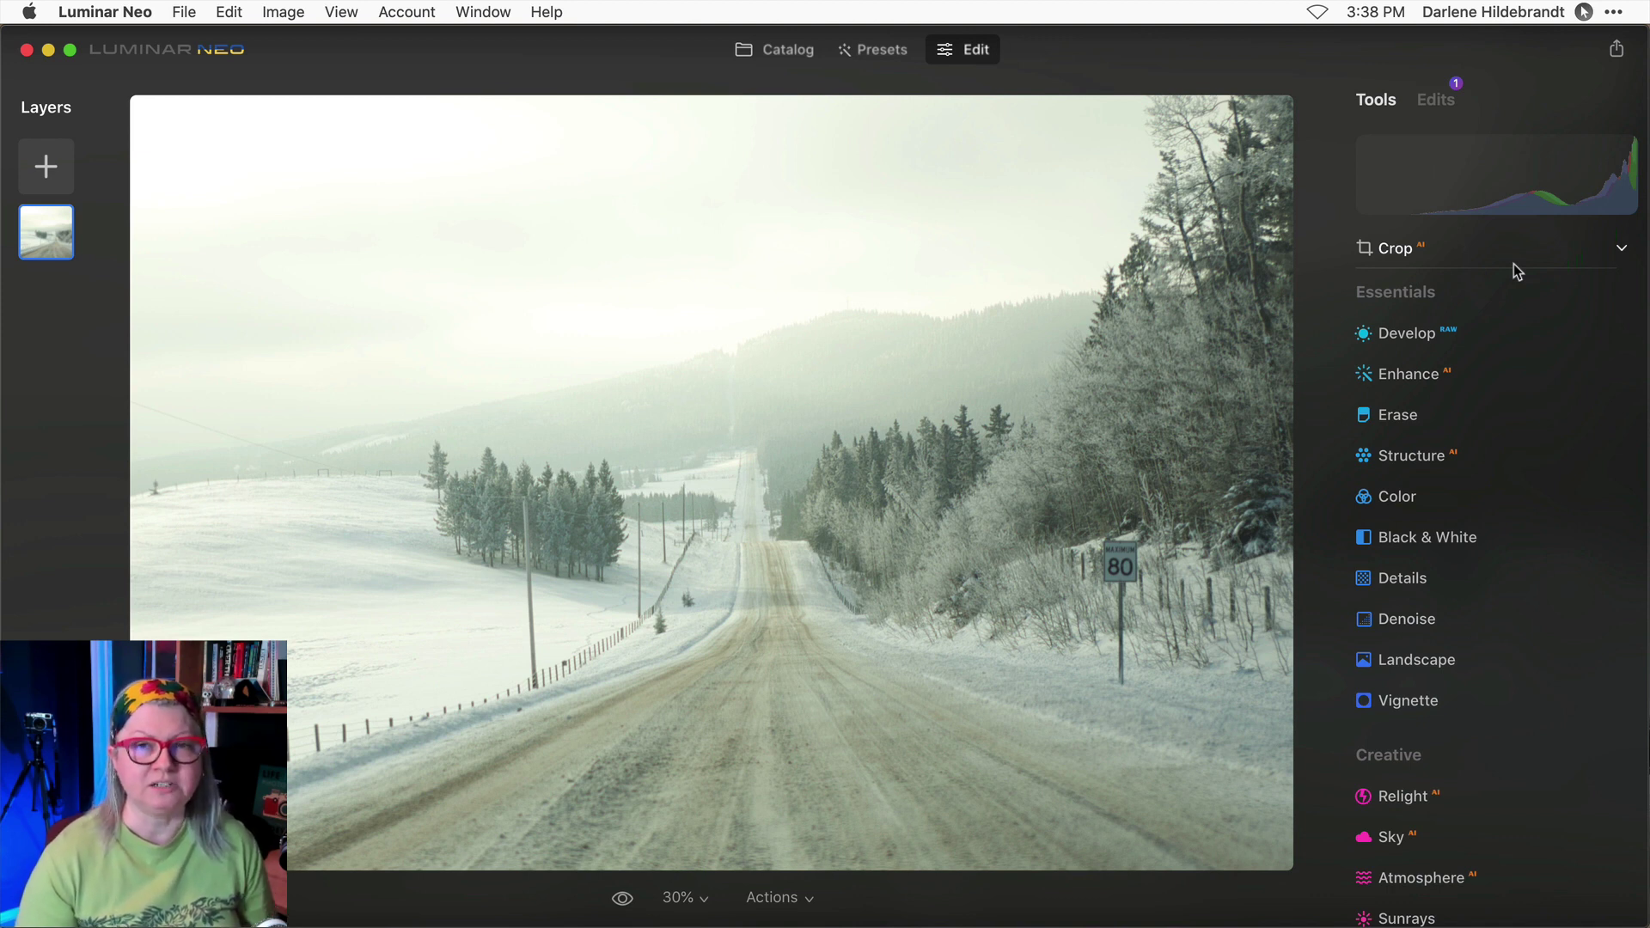
{"action": "mouse_move", "coordinate": [1492, 265]}
{"action": "left_mouse_down"}
{"action": "mouse_move", "coordinate": [1532, 217]}
{"action": "mouse_move", "coordinate": [1518, 210]}
{"action": "mouse_move", "coordinate": [1590, 202]}
{"action": "mouse_move", "coordinate": [1506, 199]}
{"action": "mouse_move", "coordinate": [1523, 211]}
{"action": "mouse_move", "coordinate": [1504, 191]}
{"action": "mouse_move", "coordinate": [1542, 203]}
{"action": "mouse_move", "coordinate": [1510, 192]}
{"action": "mouse_move", "coordinate": [1519, 205]}
{"action": "left_mouse_up"}
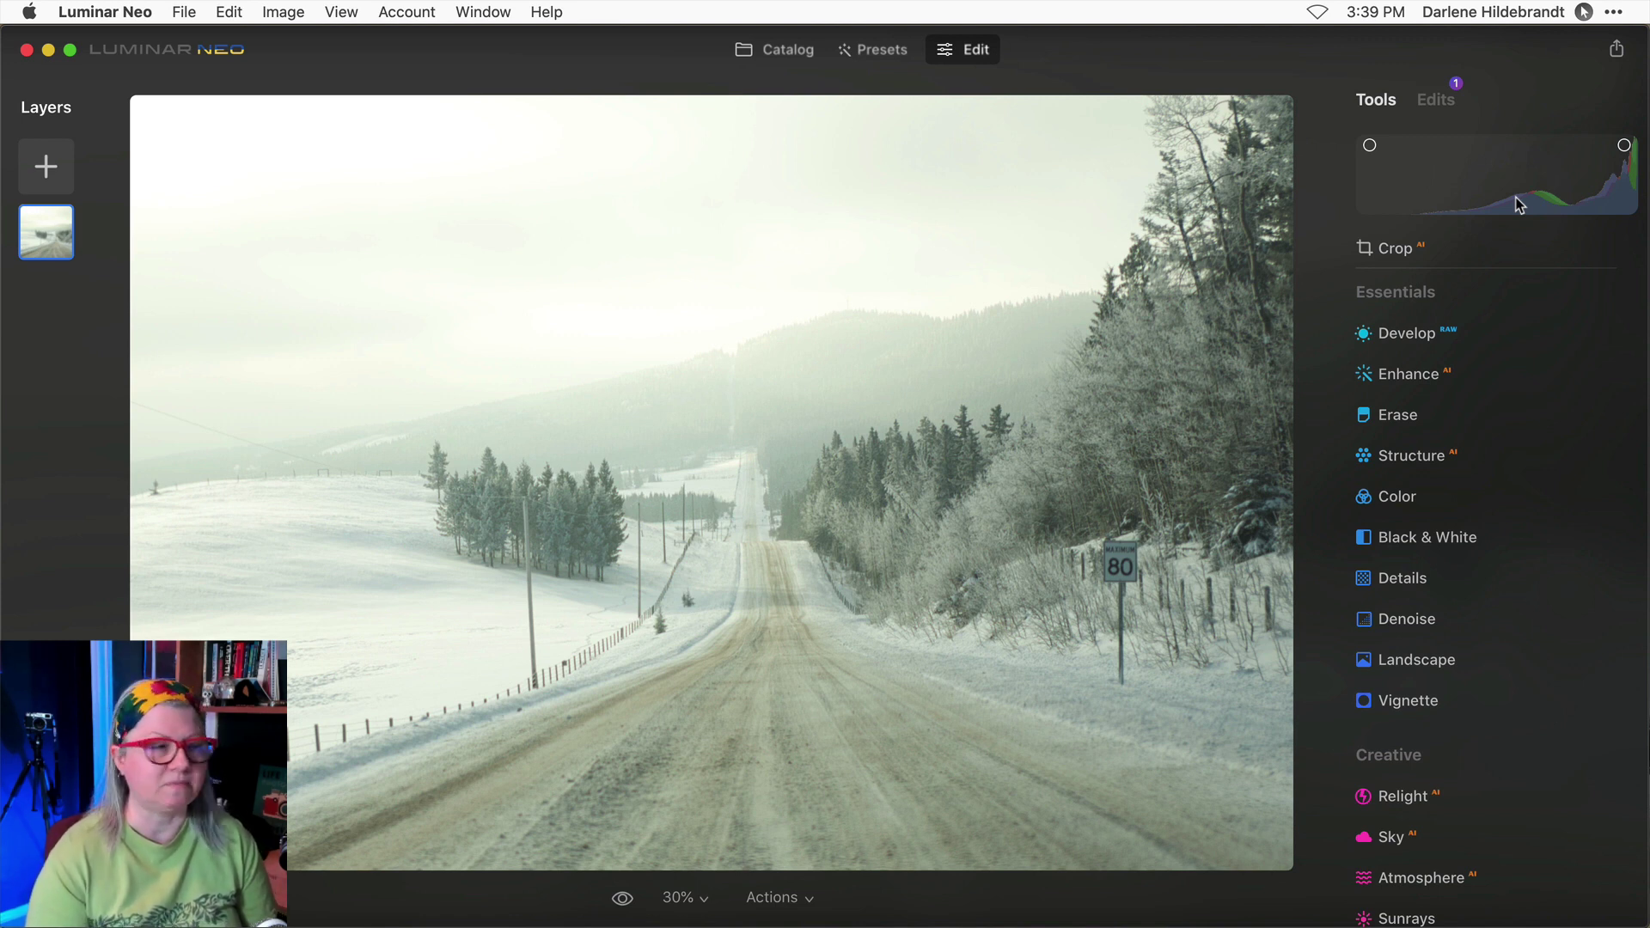
{"action": "left_click", "coordinate": [1518, 221]}
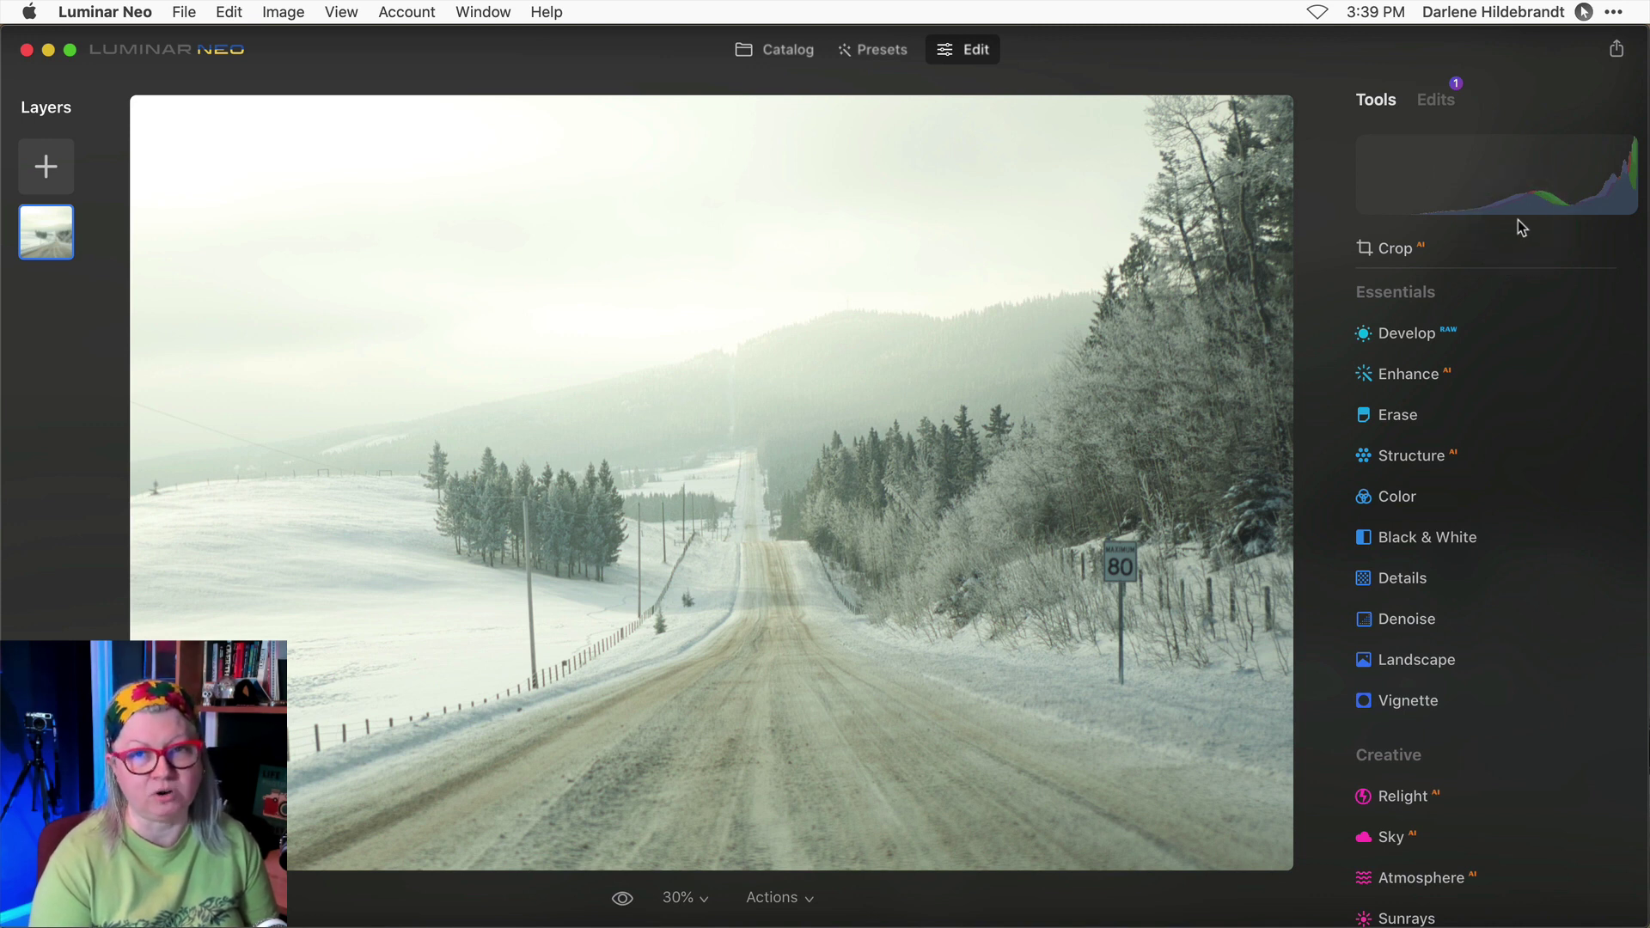
{"action": "left_click_drag", "start_coordinate": [1518, 221], "coordinate": [1390, 199]}
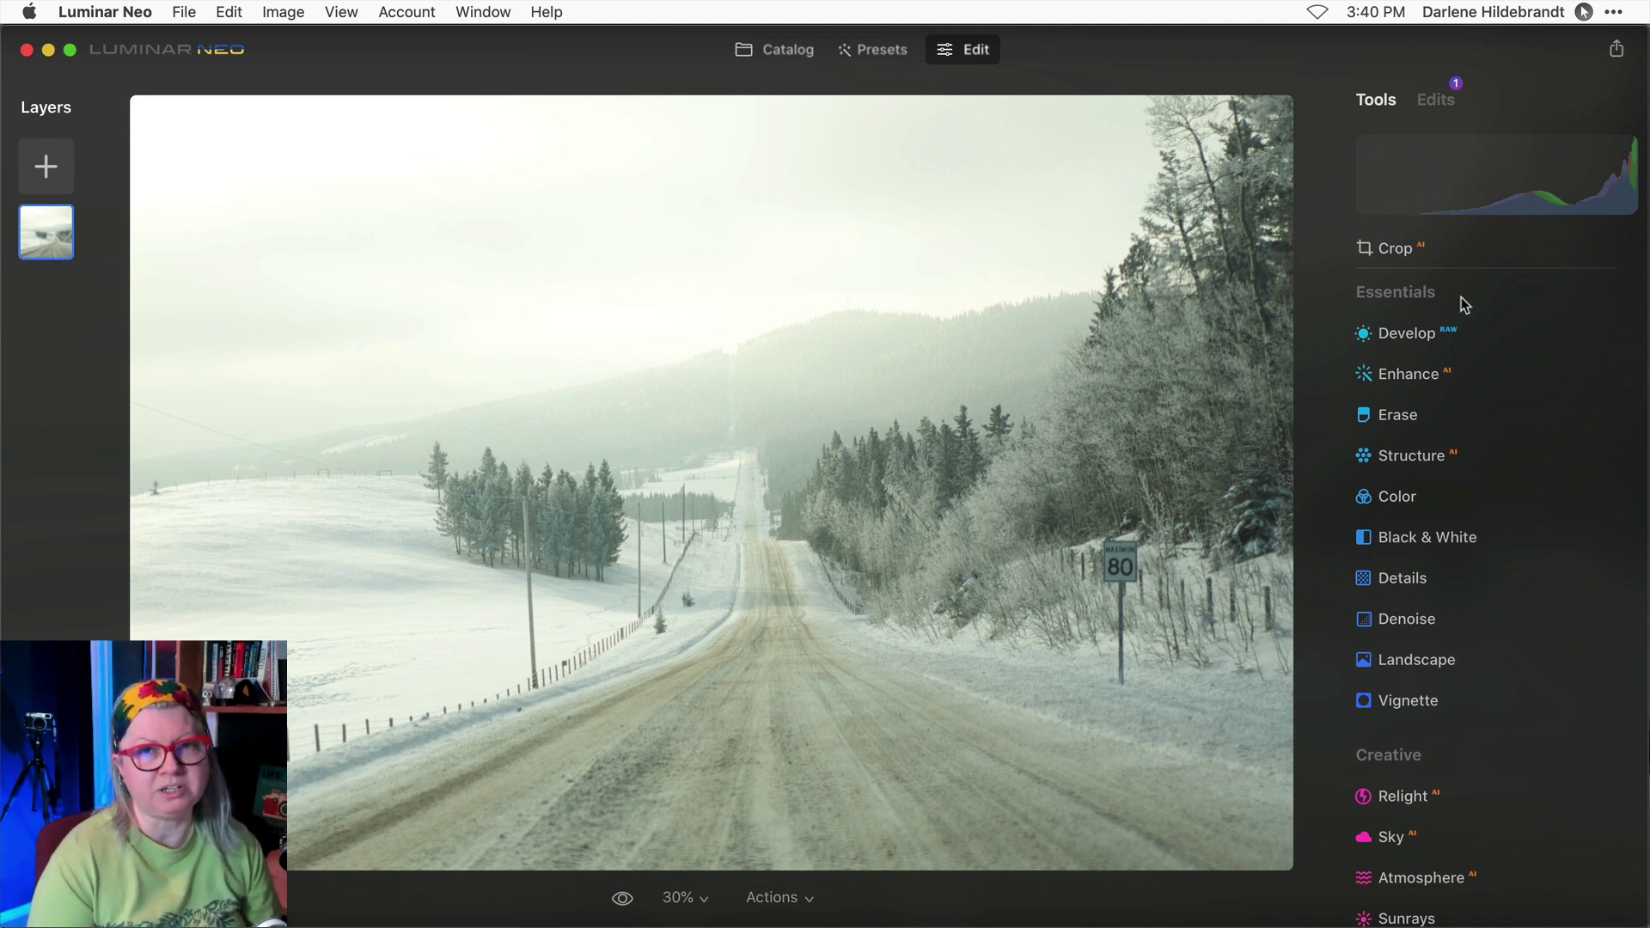
Toggle the clipping warnings on and off, using J and the histogram's shadow and highlight dots
{"action": "mouse_move", "coordinate": [1461, 298]}
{"action": "left_mouse_down"}
{"action": "mouse_move", "coordinate": [1472, 189]}
{"action": "mouse_move", "coordinate": [1359, 368]}
{"action": "left_mouse_up"}
{"action": "key", "text": "j"}
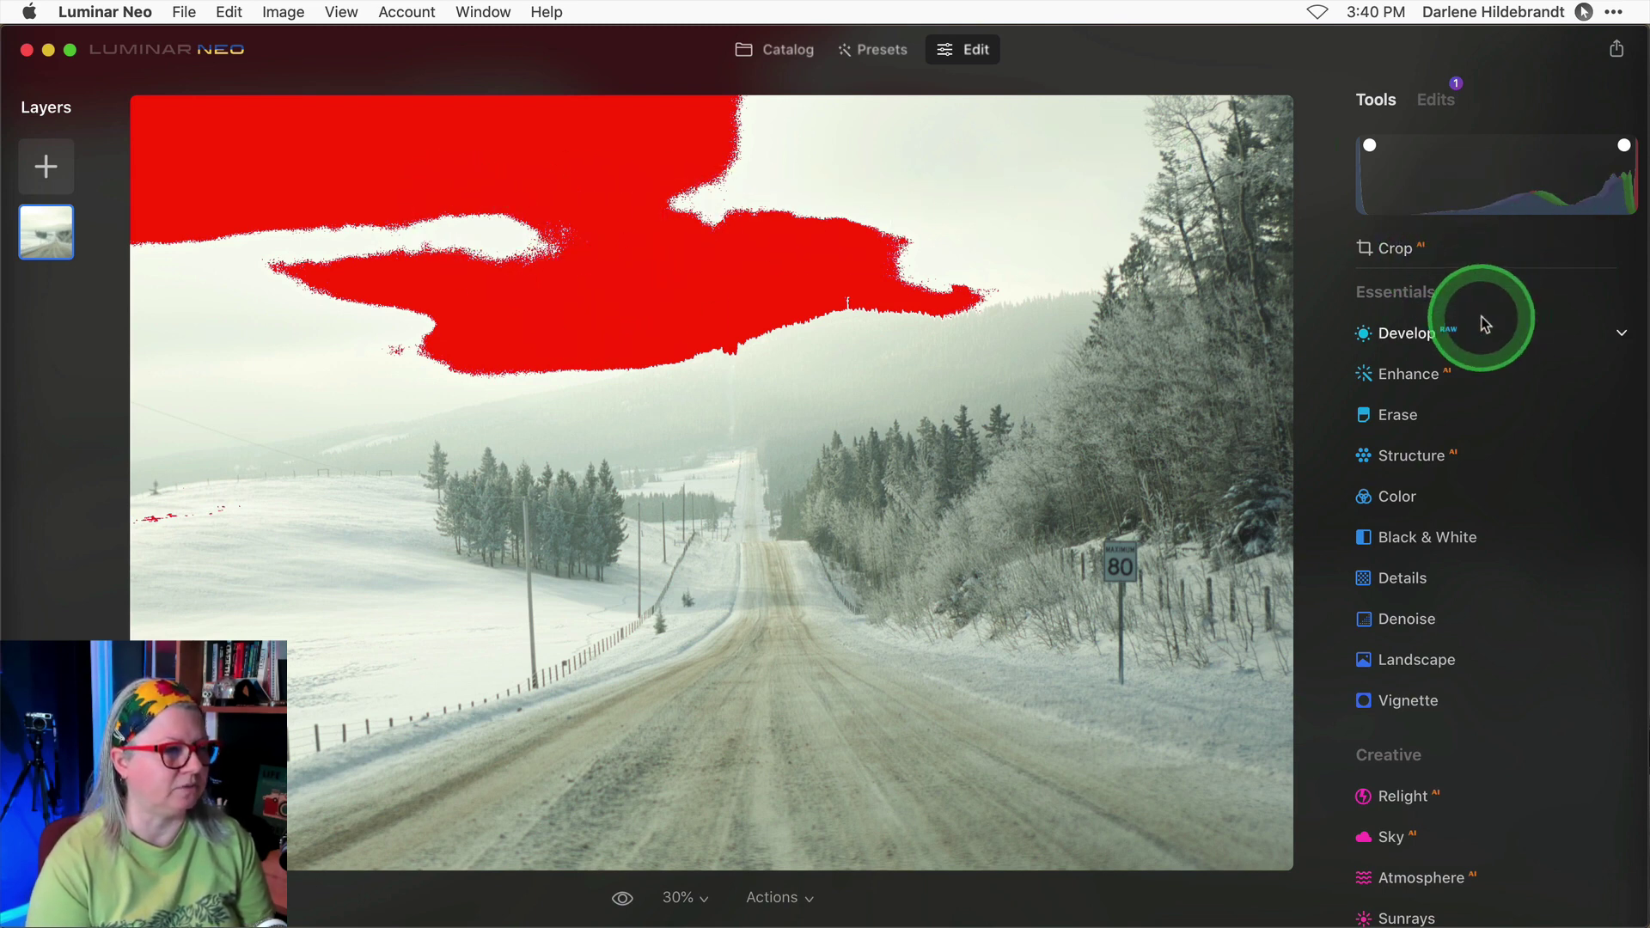
{"action": "key", "text": "j"}
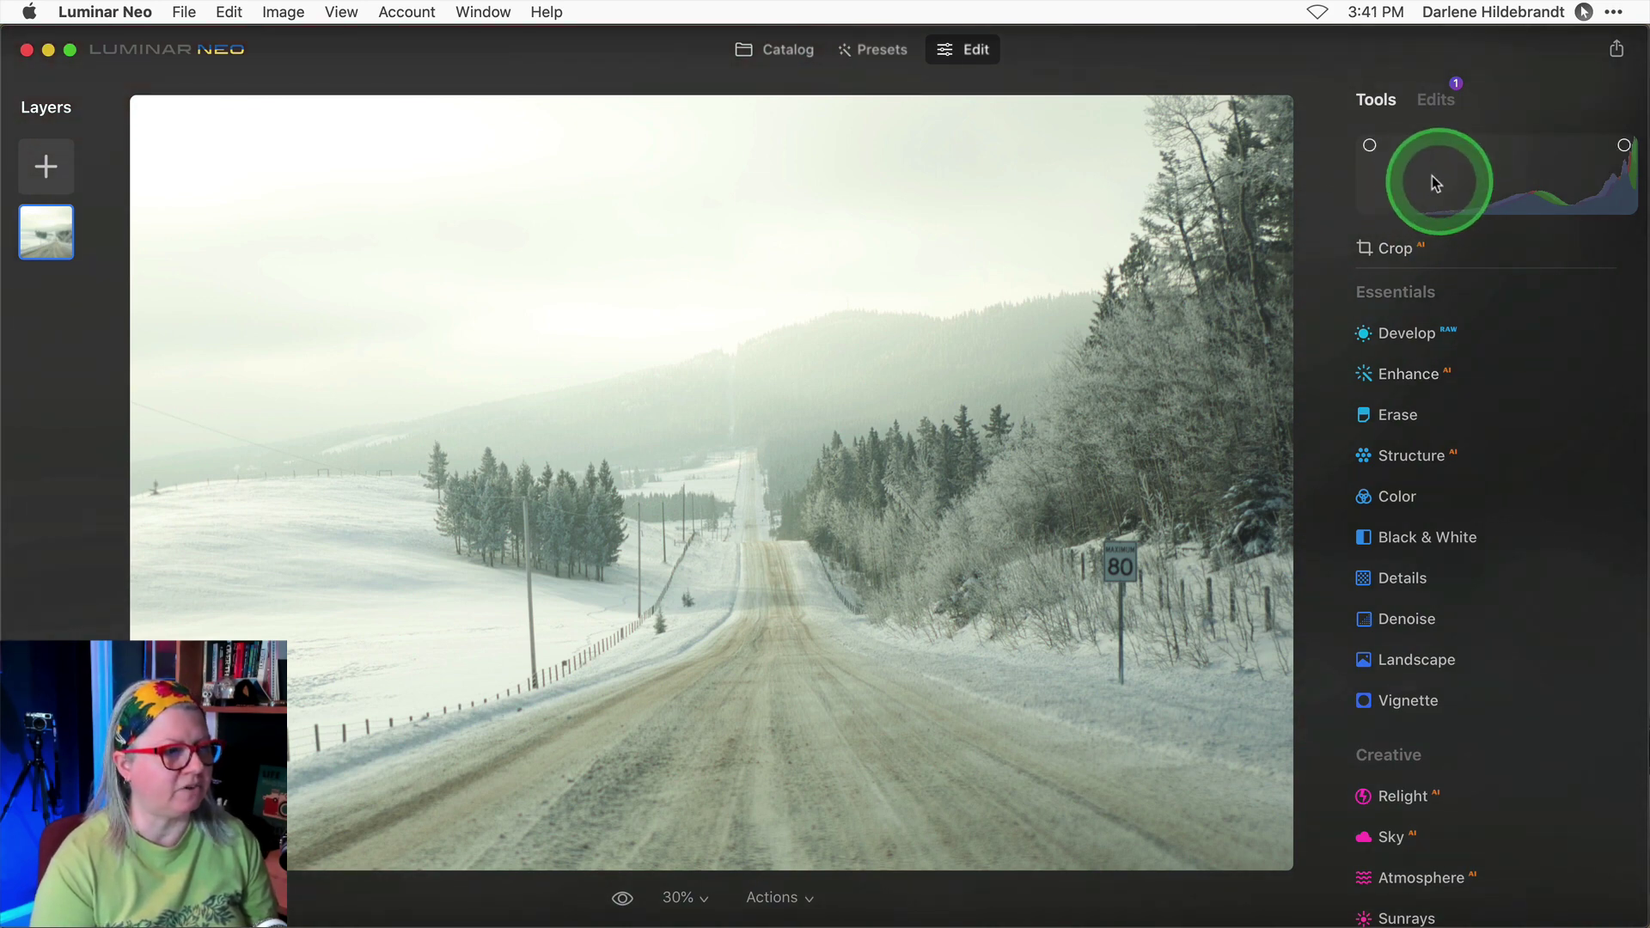
{"action": "left_click", "coordinate": [1370, 147]}
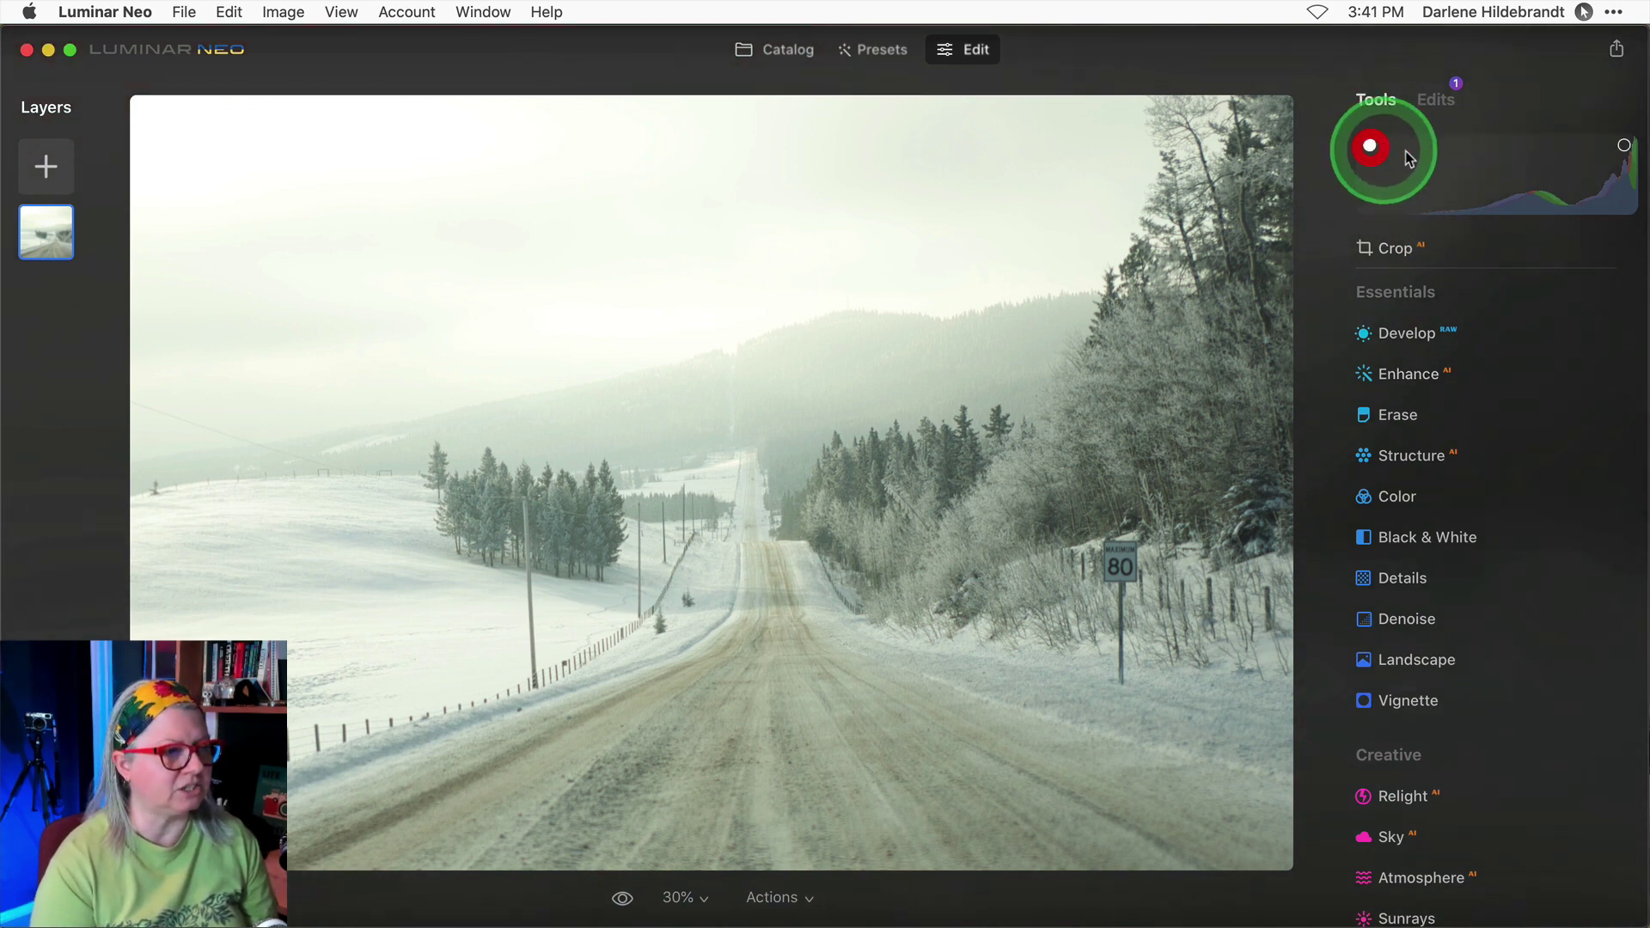
{"action": "left_click", "coordinate": [1623, 146]}
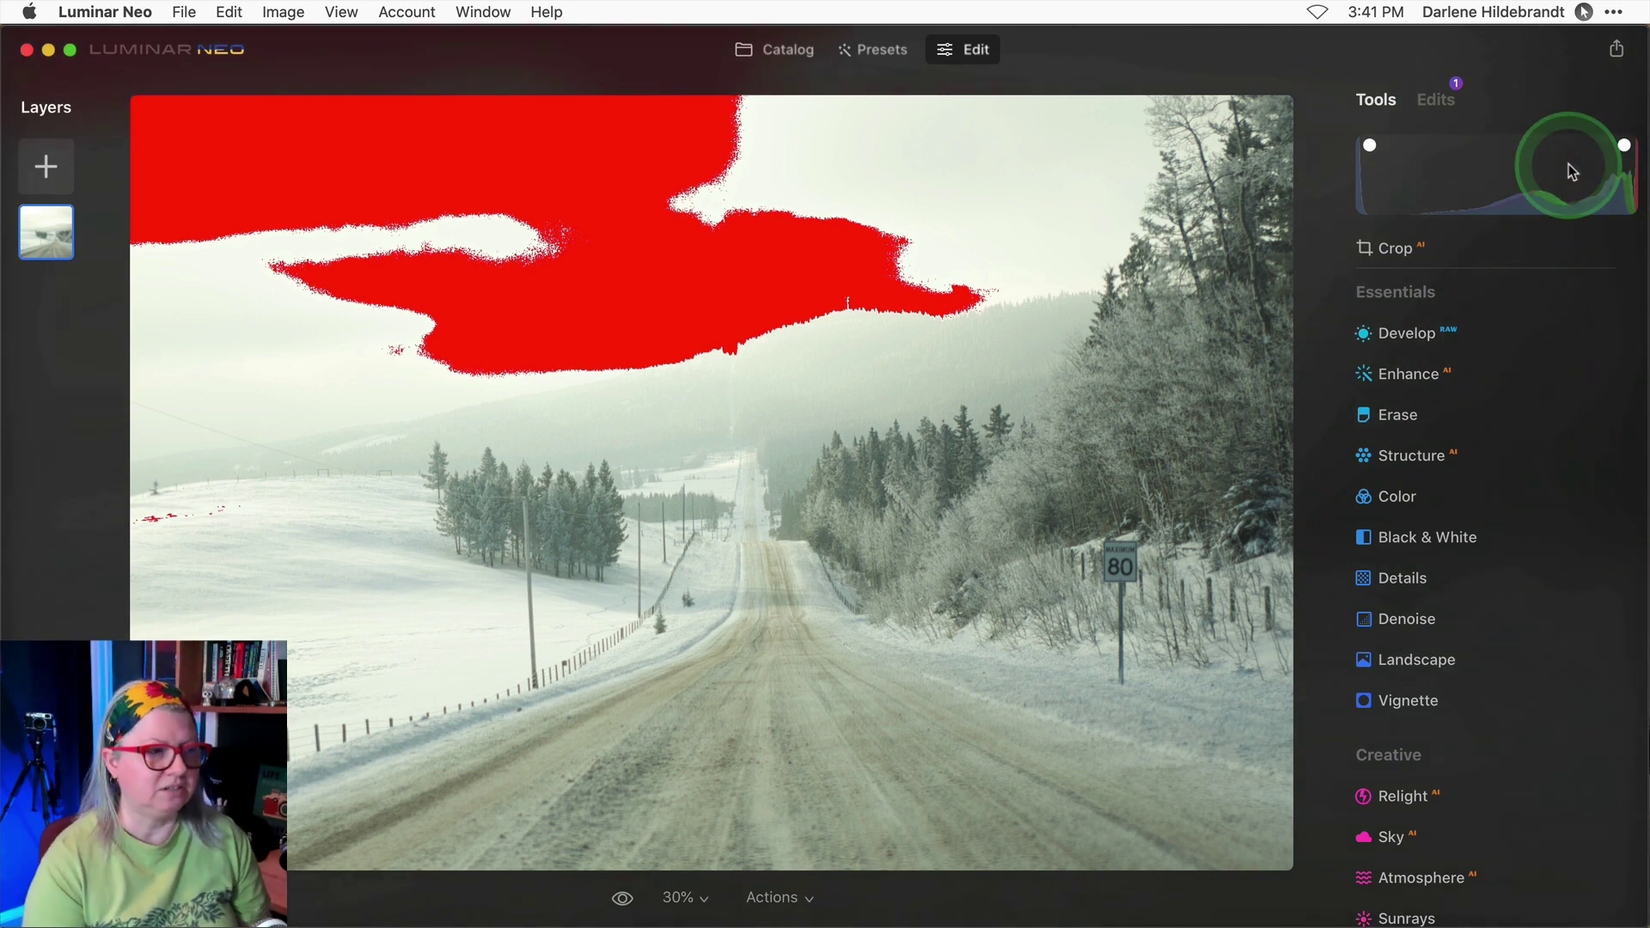
{"action": "left_click", "coordinate": [1371, 146]}
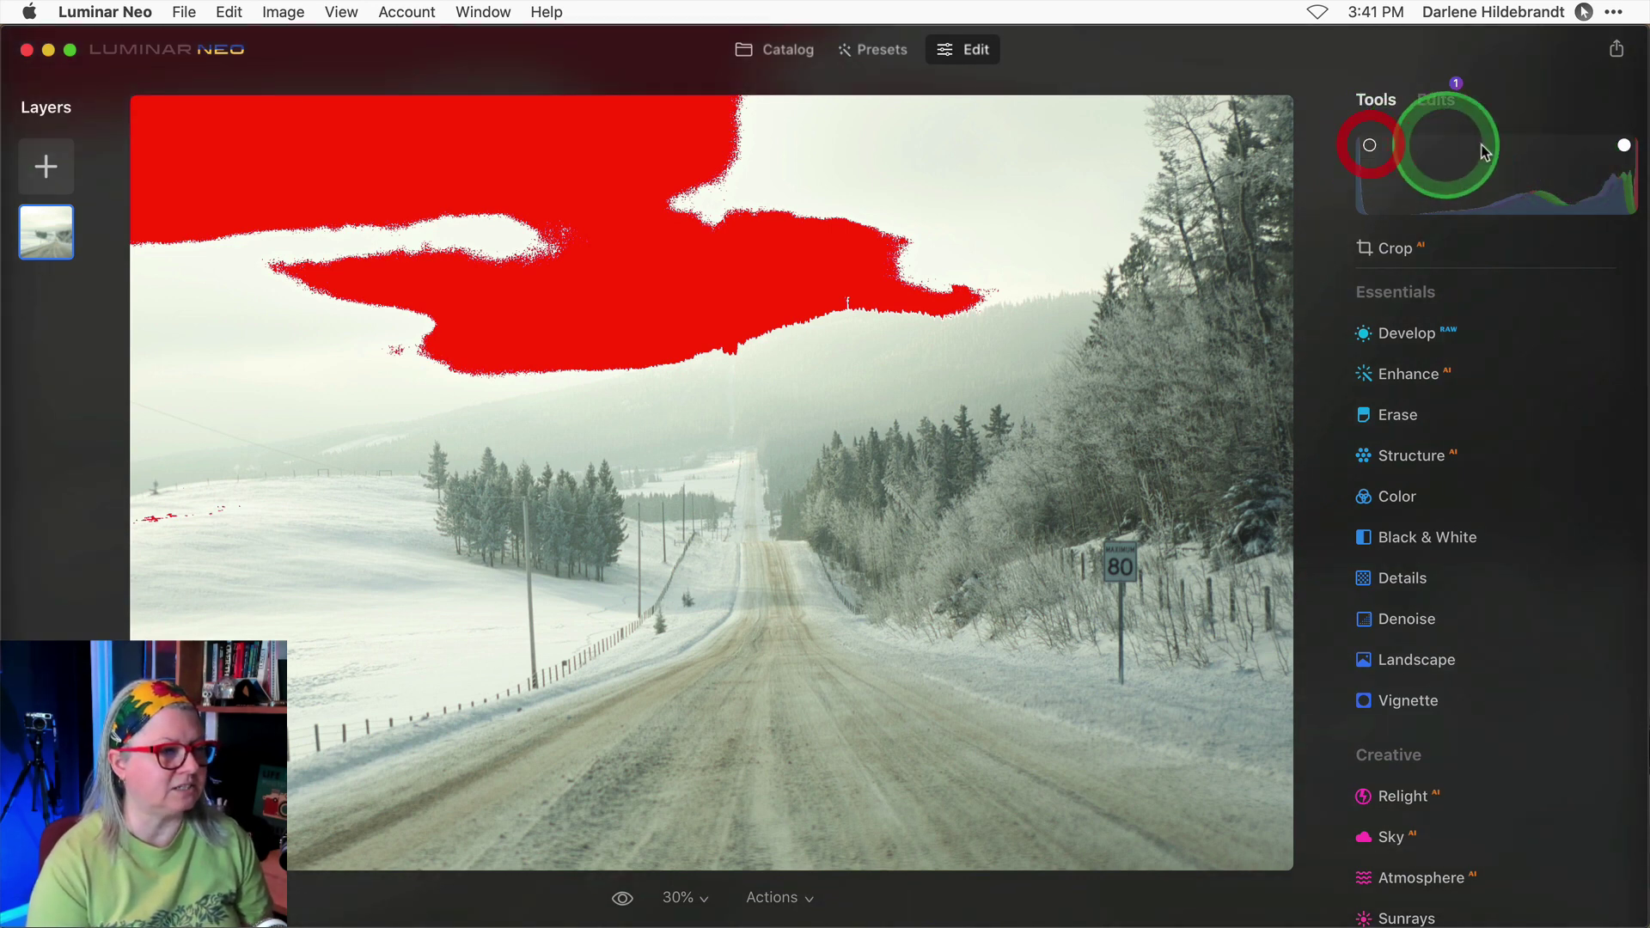
{"action": "left_click", "coordinate": [1623, 147]}
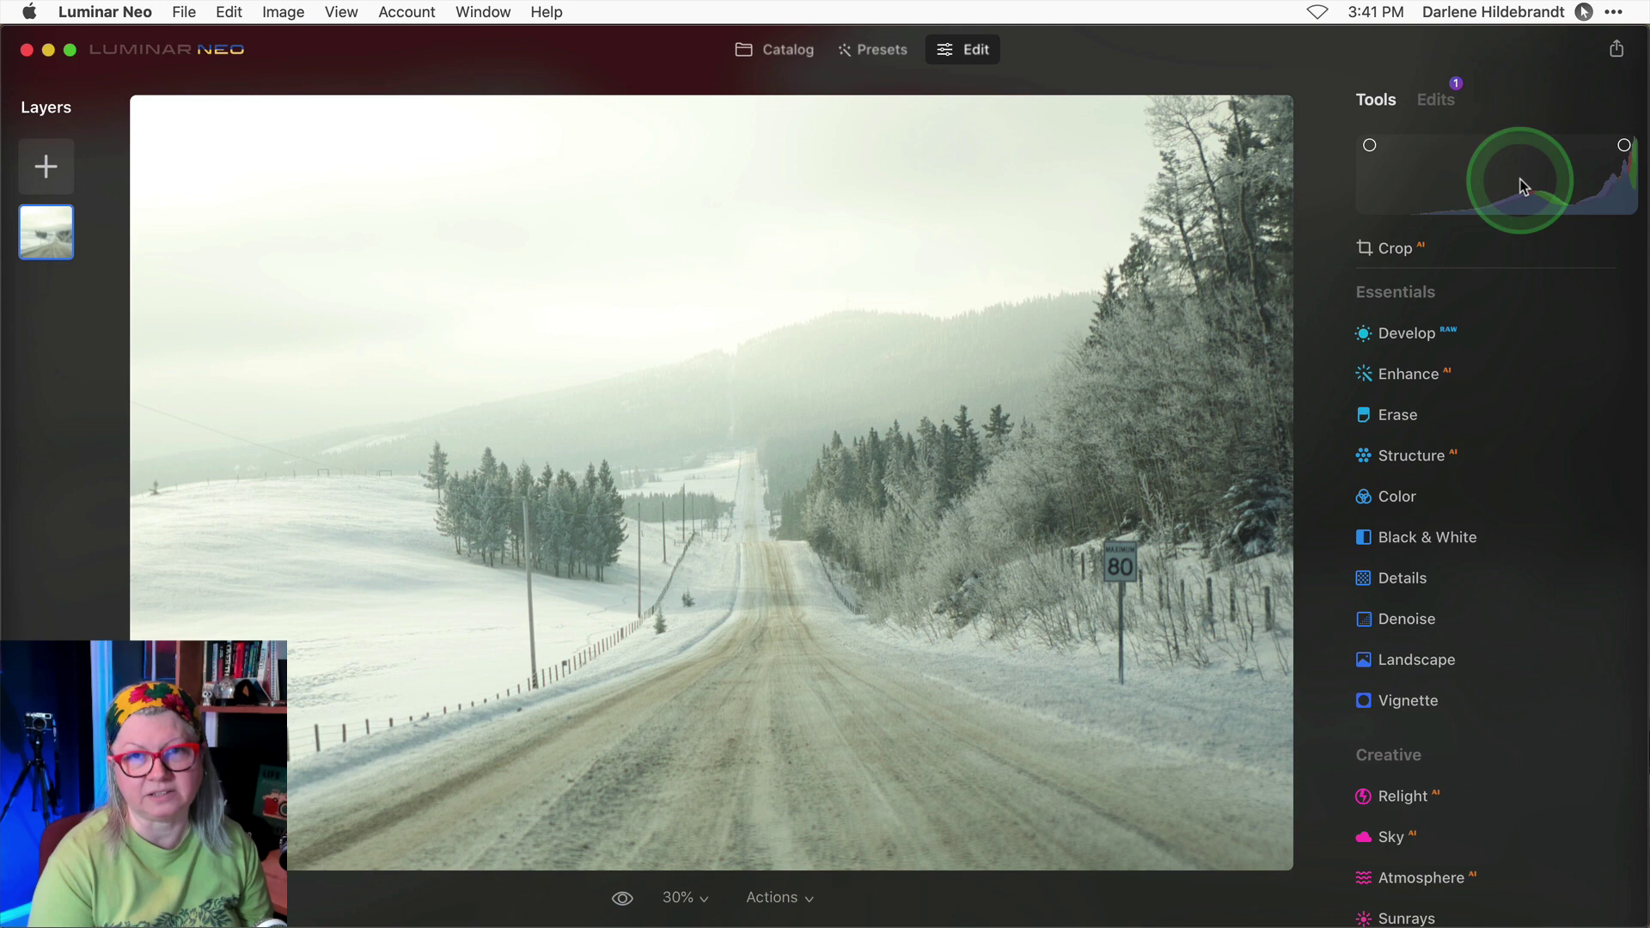
Turn both clipping warnings back on and expand the Develop adjustments
{"action": "key", "text": "j"}
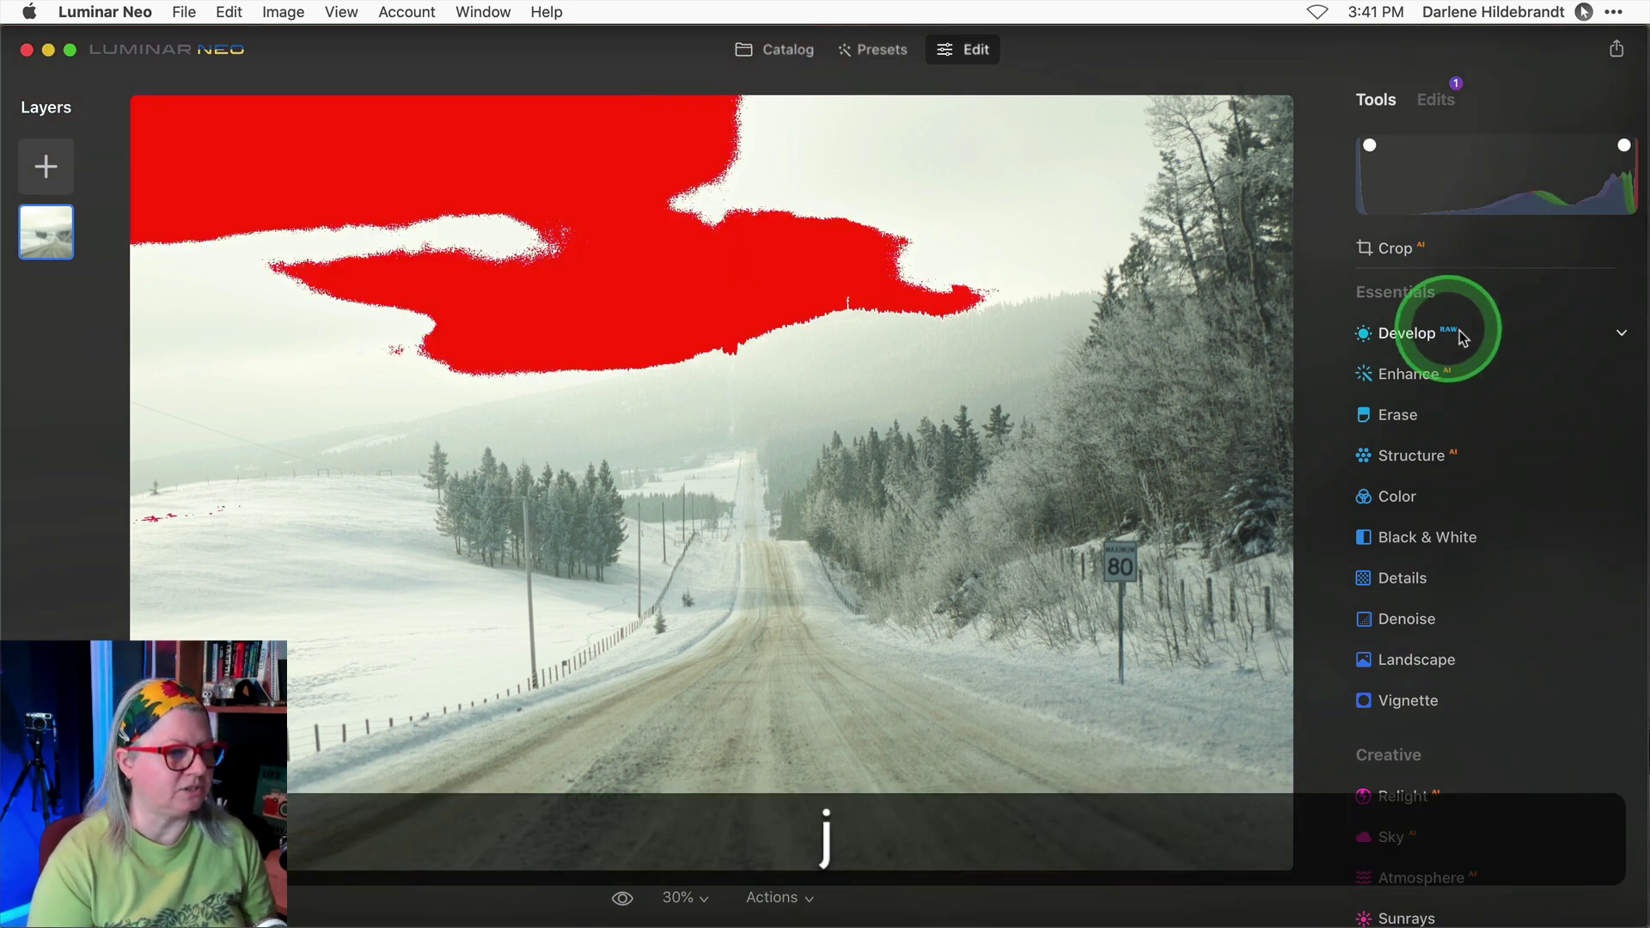
{"action": "left_click", "coordinate": [1469, 330]}
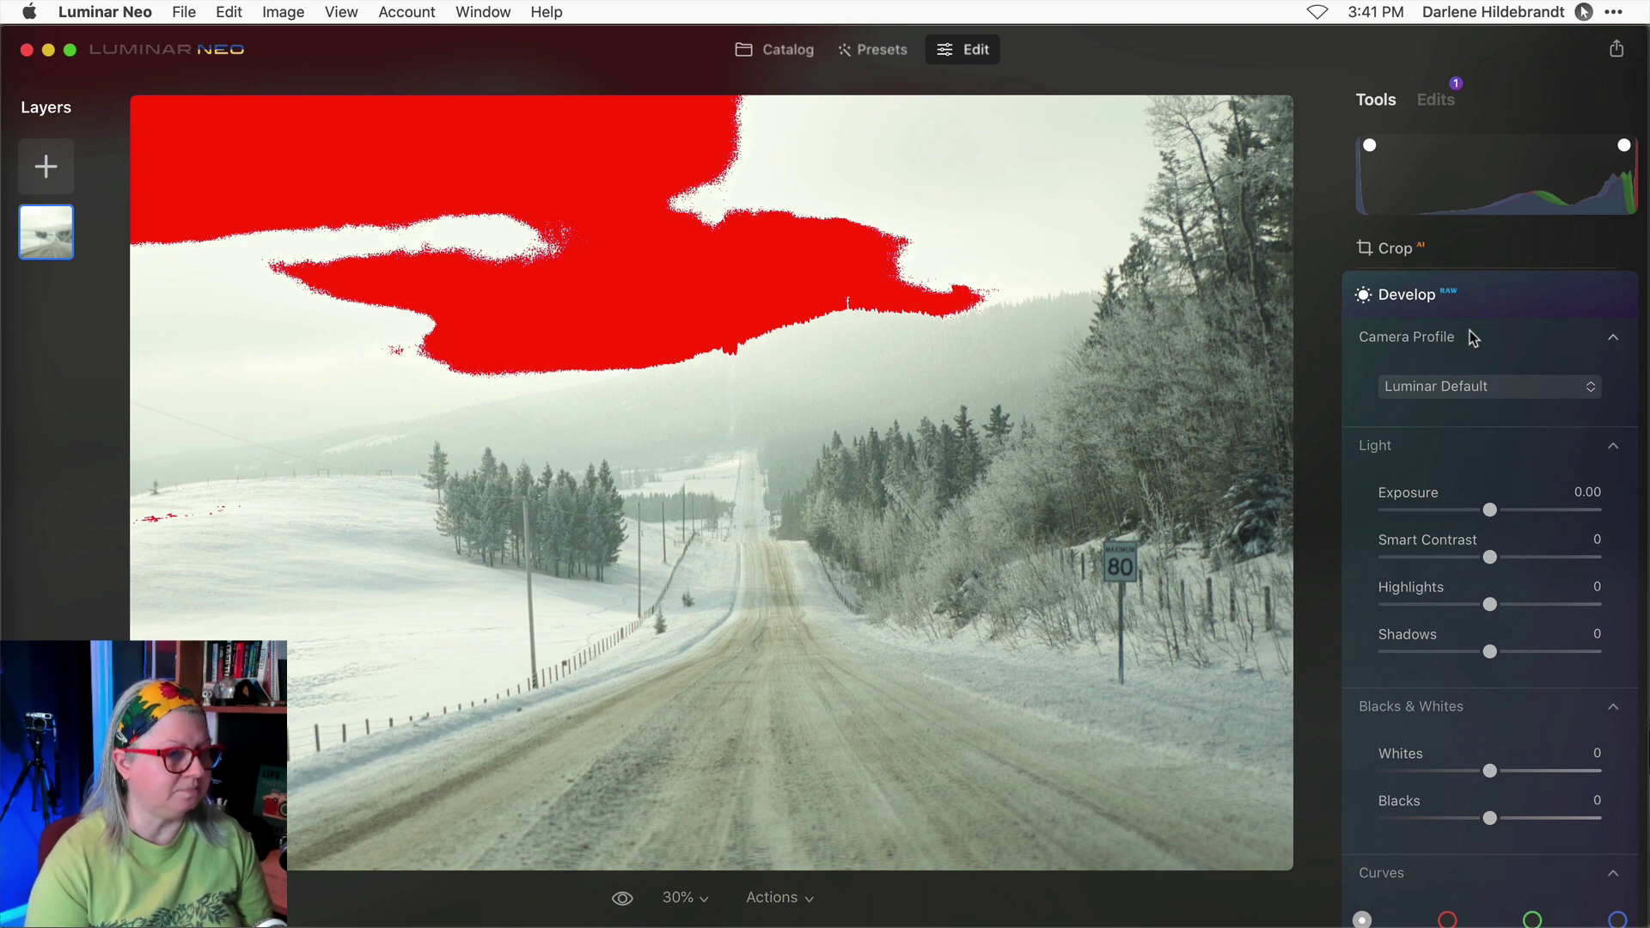
{"action": "scroll", "coordinate": [1470, 331], "scroll_direction": "down", "scroll_amount": 5}
{"action": "scroll", "coordinate": [1471, 335], "scroll_direction": "down", "scroll_amount": 3}
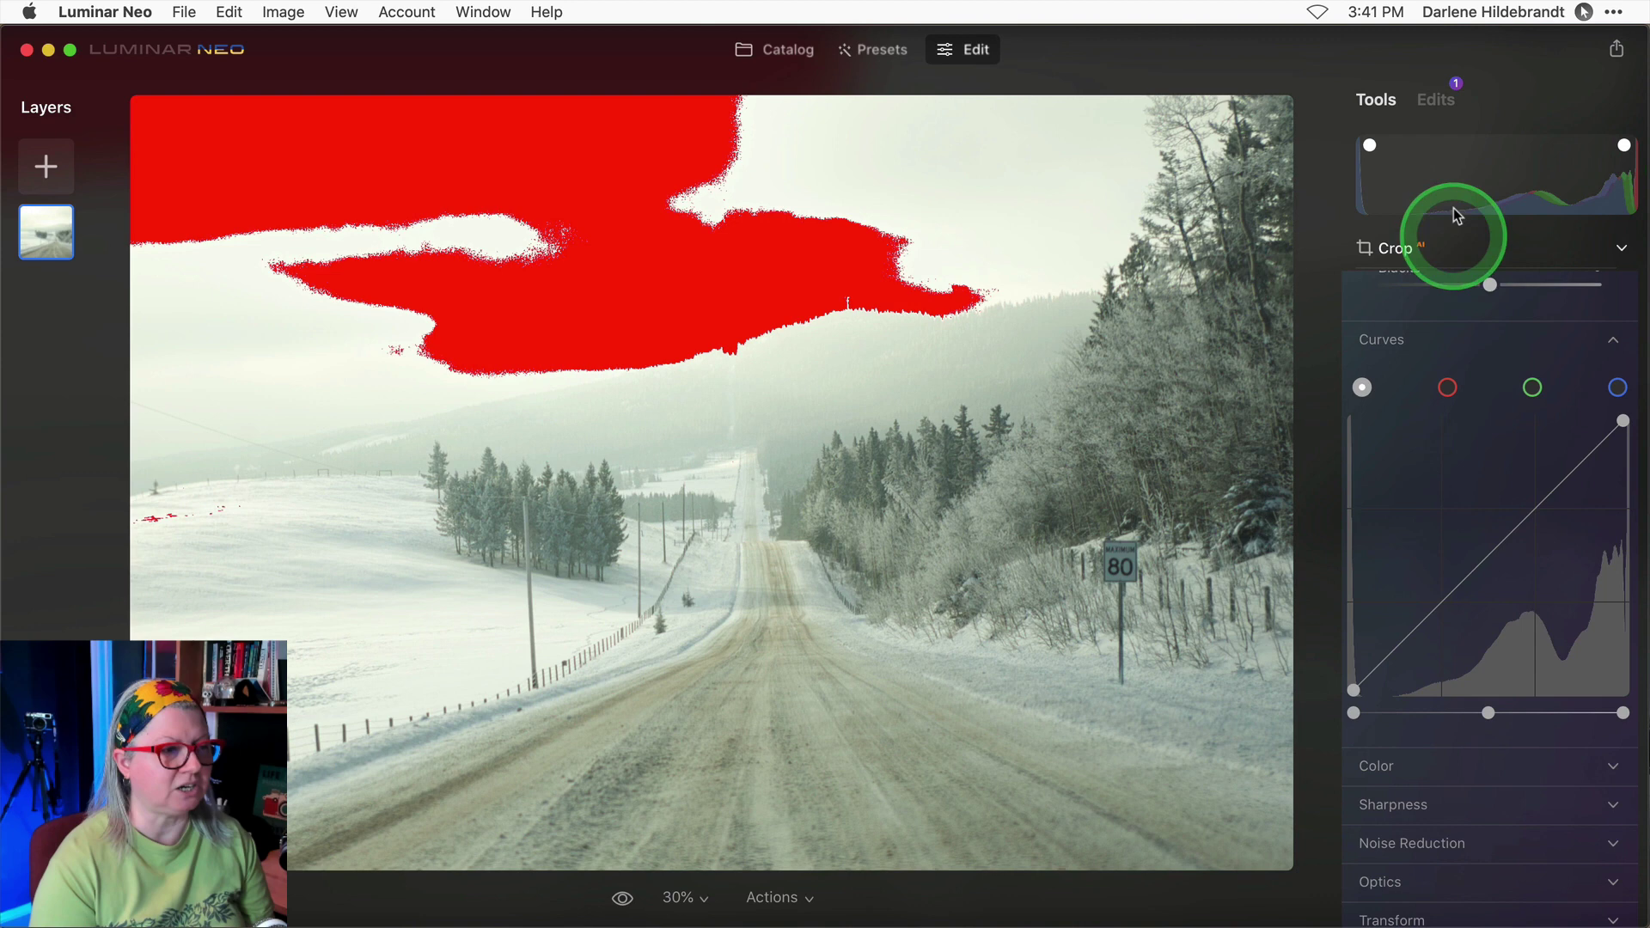
{"action": "scroll", "coordinate": [1472, 544], "scroll_direction": "up", "scroll_amount": 2}
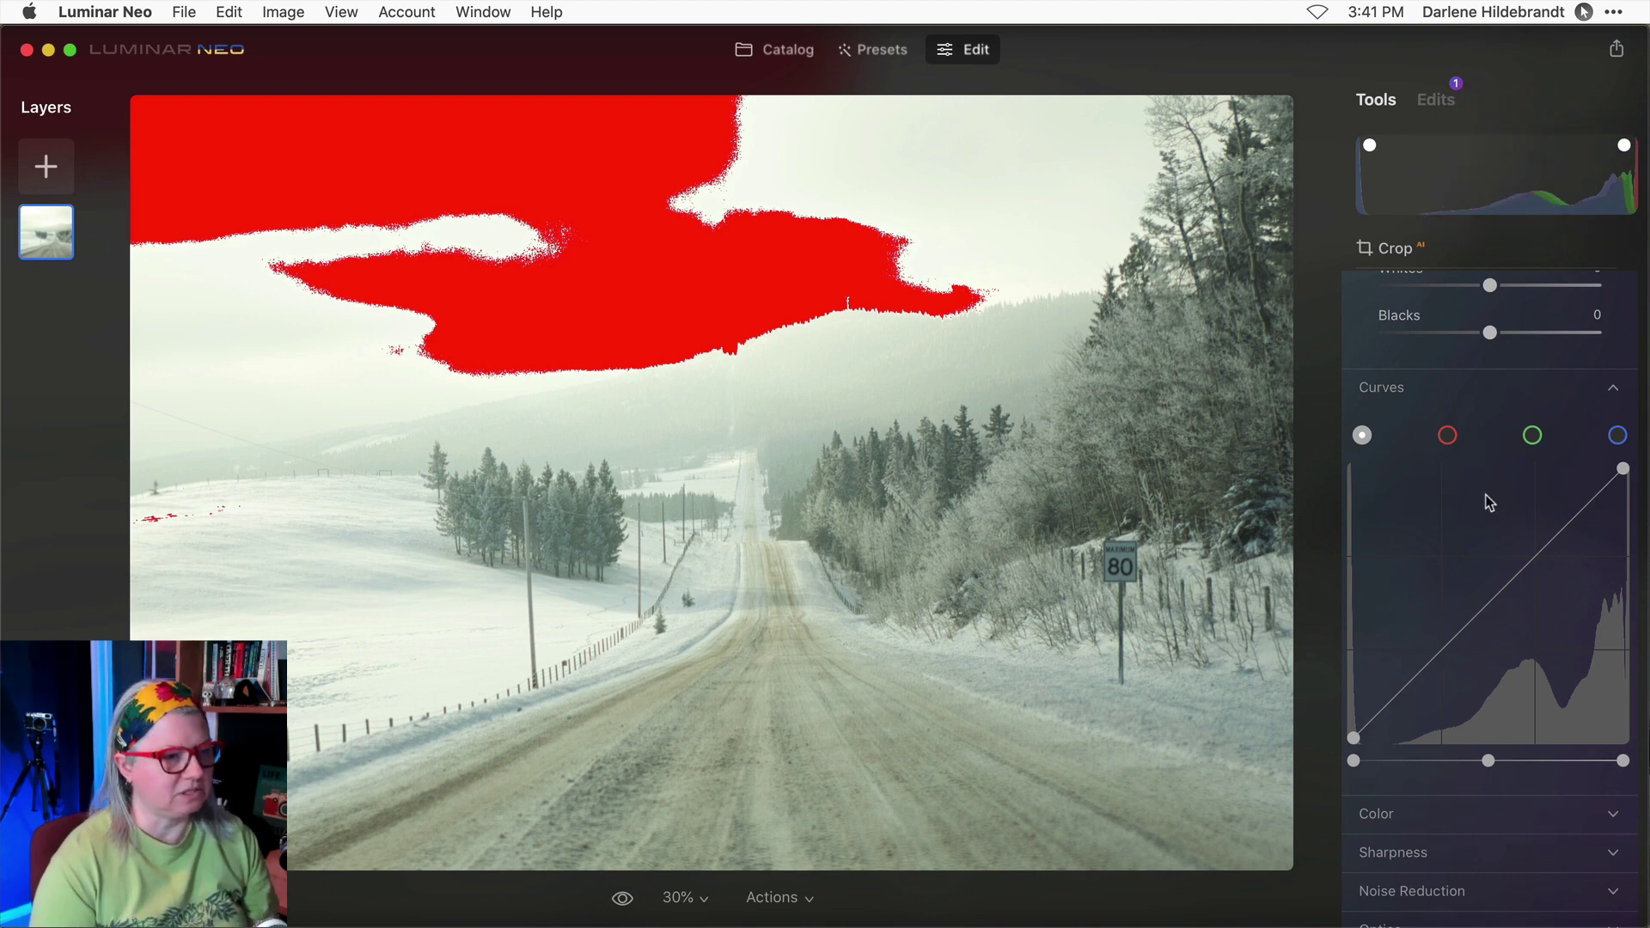
{"action": "scroll", "coordinate": [1489, 503], "scroll_direction": "up", "scroll_amount": 10}
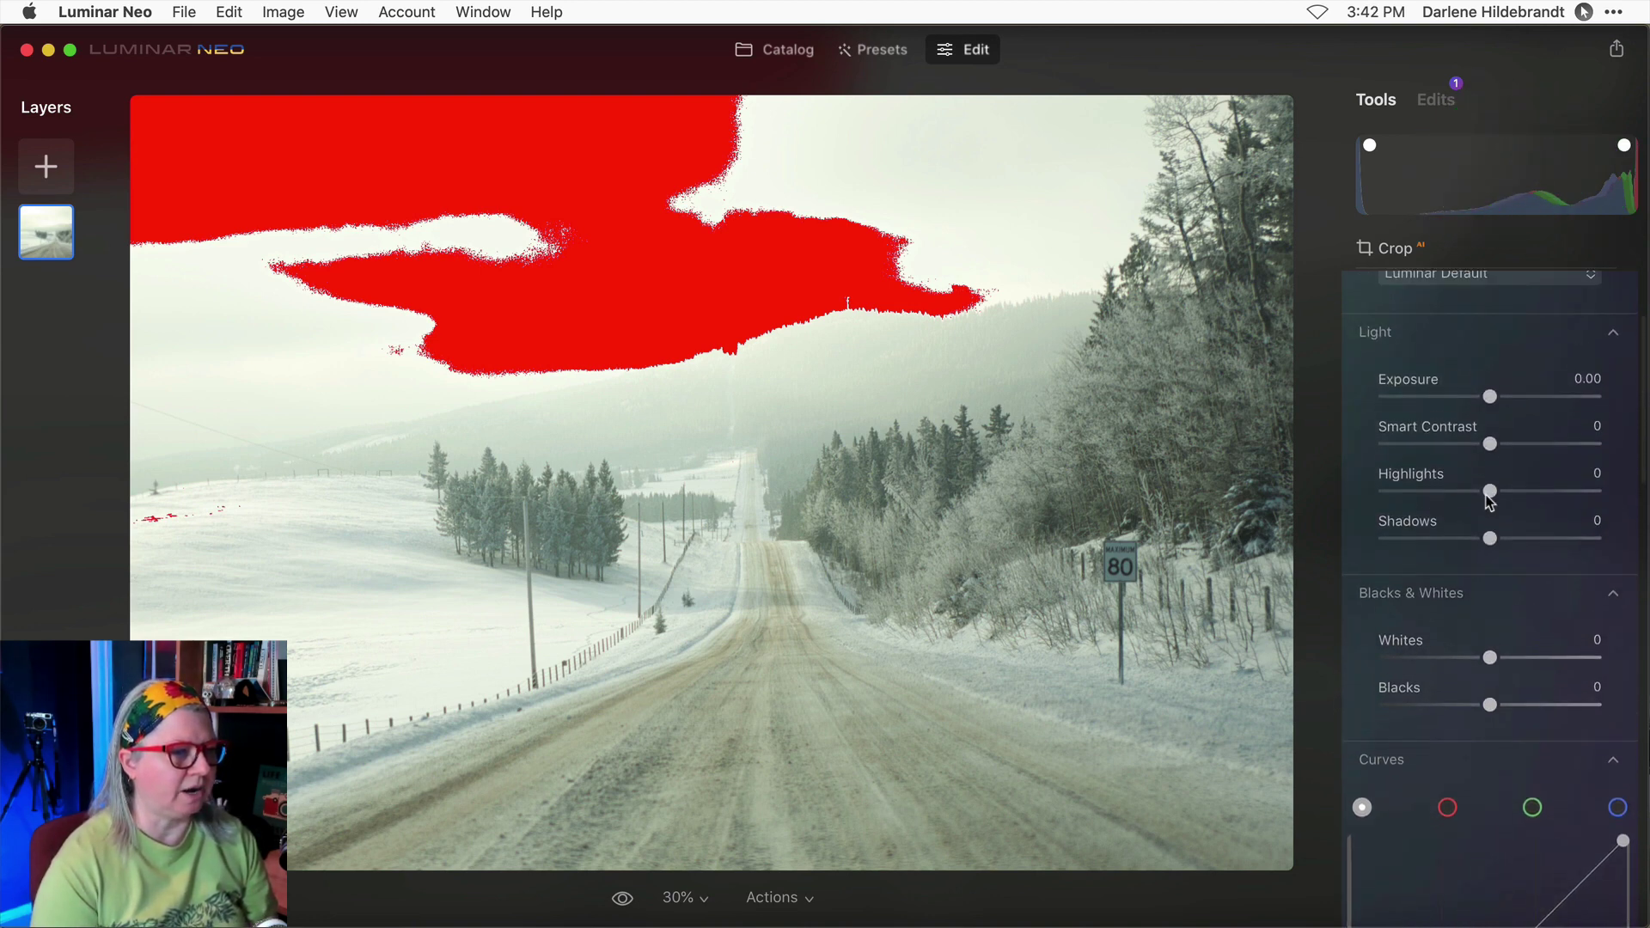
Lower Exposure to -0.29 and Highlights to -75 to clear the sky clipping
{"action": "left_click_drag", "start_coordinate": [1490, 406], "coordinate": [1483, 407]}
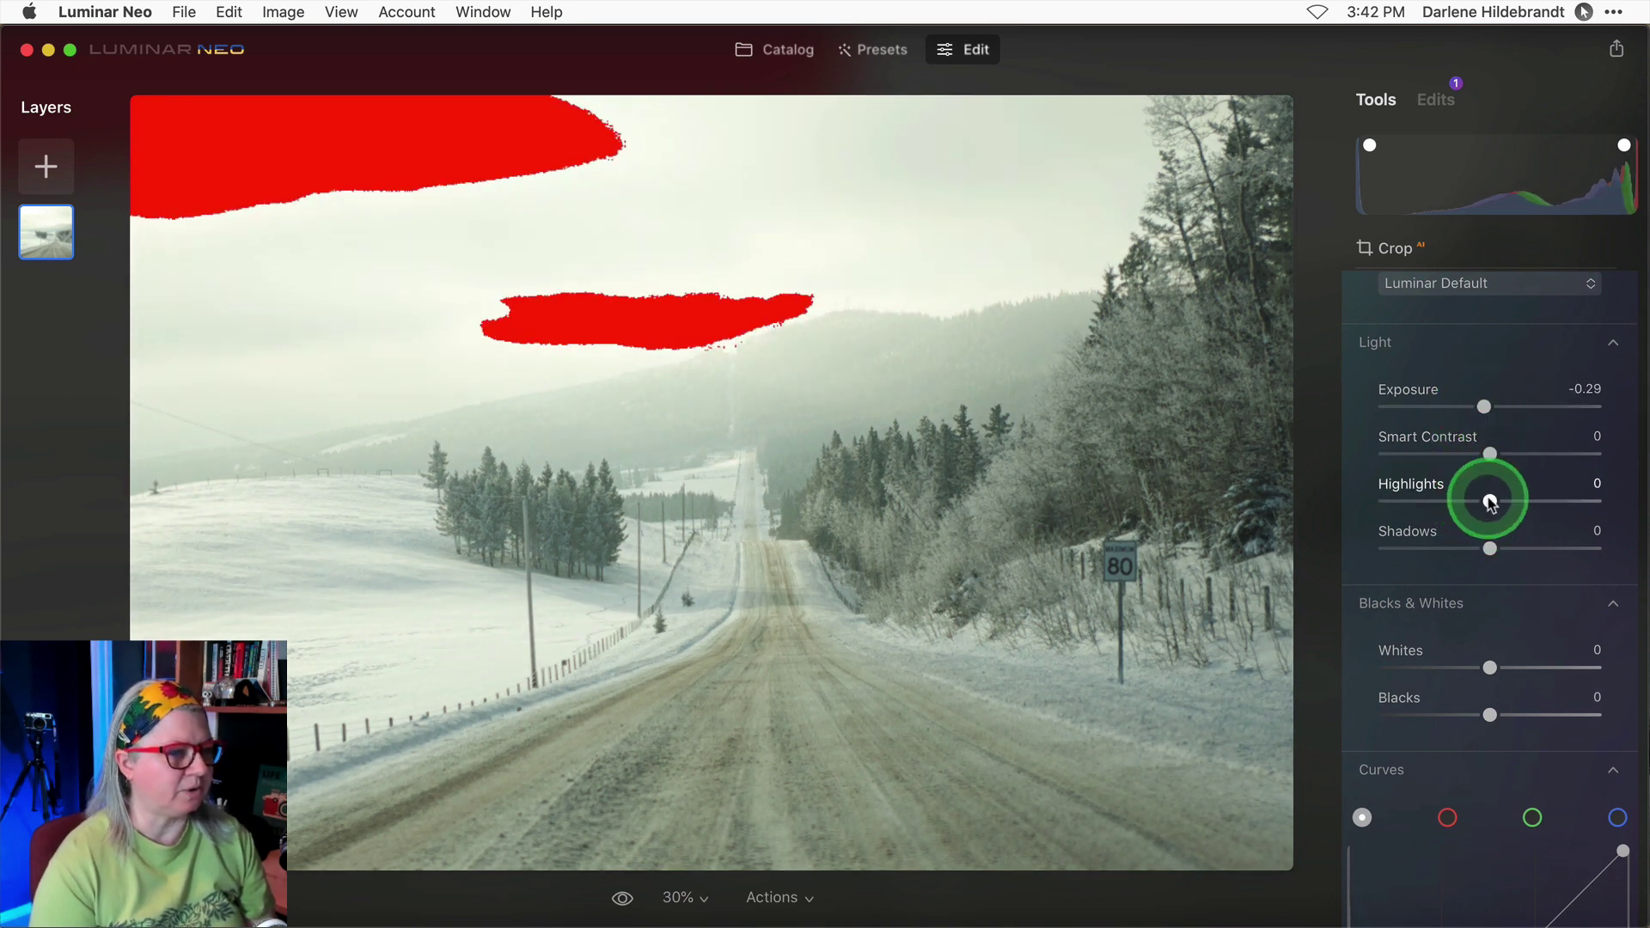
{"action": "left_click_drag", "start_coordinate": [1488, 501], "coordinate": [1410, 503]}
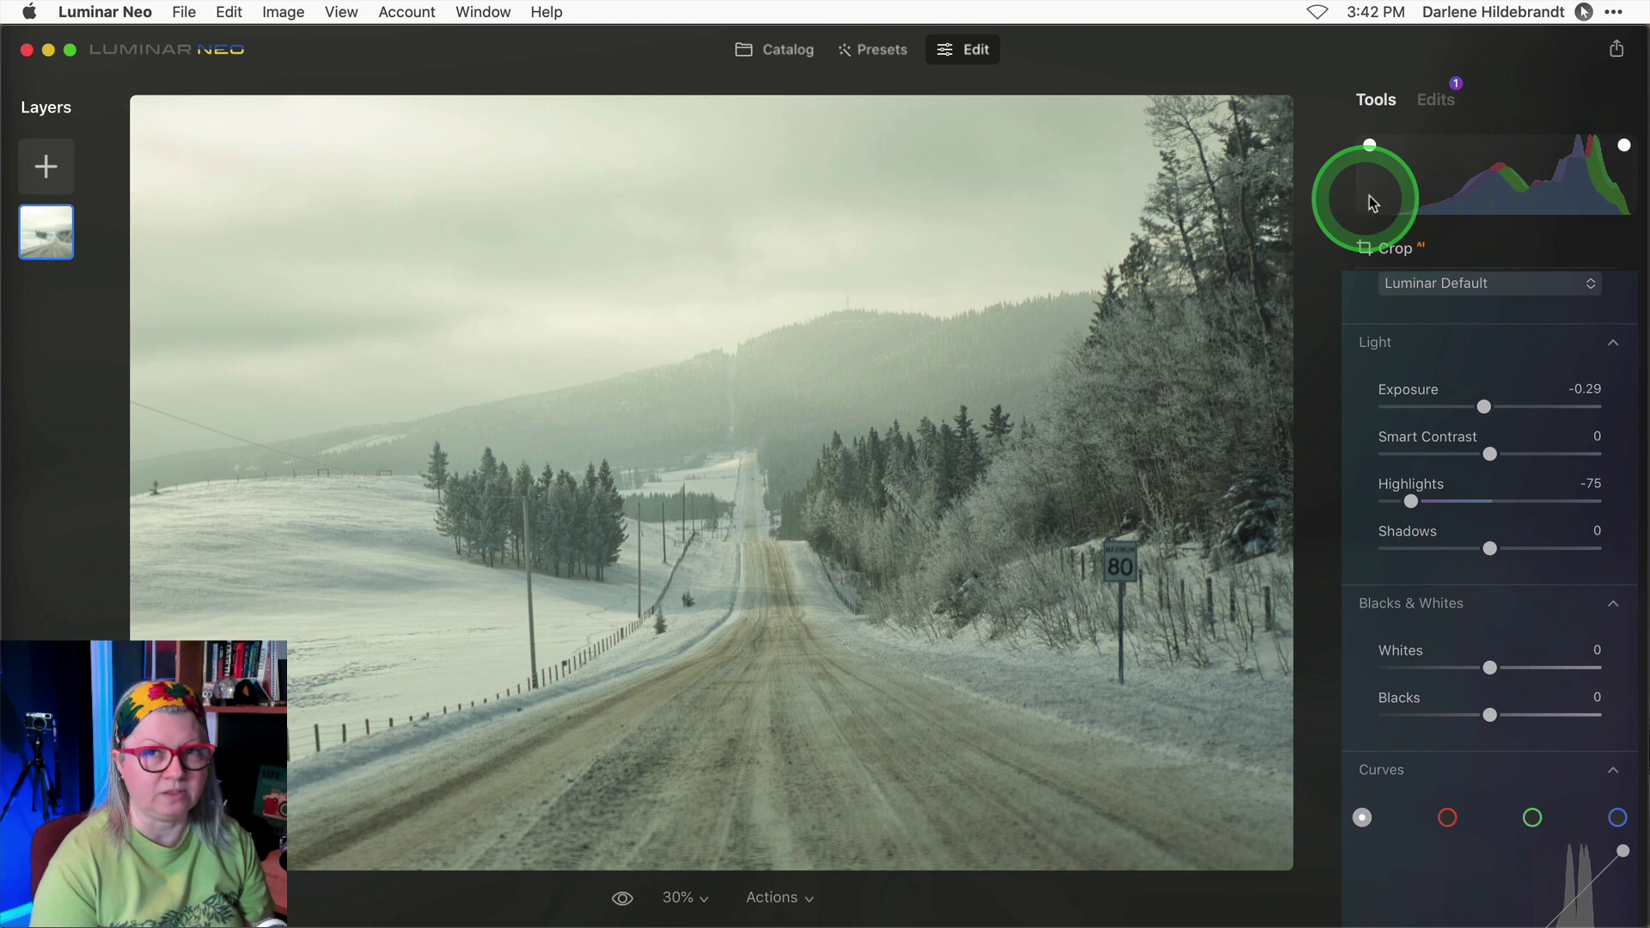
{"action": "scroll", "coordinate": [1442, 326], "scroll_direction": "down", "scroll_amount": 10}
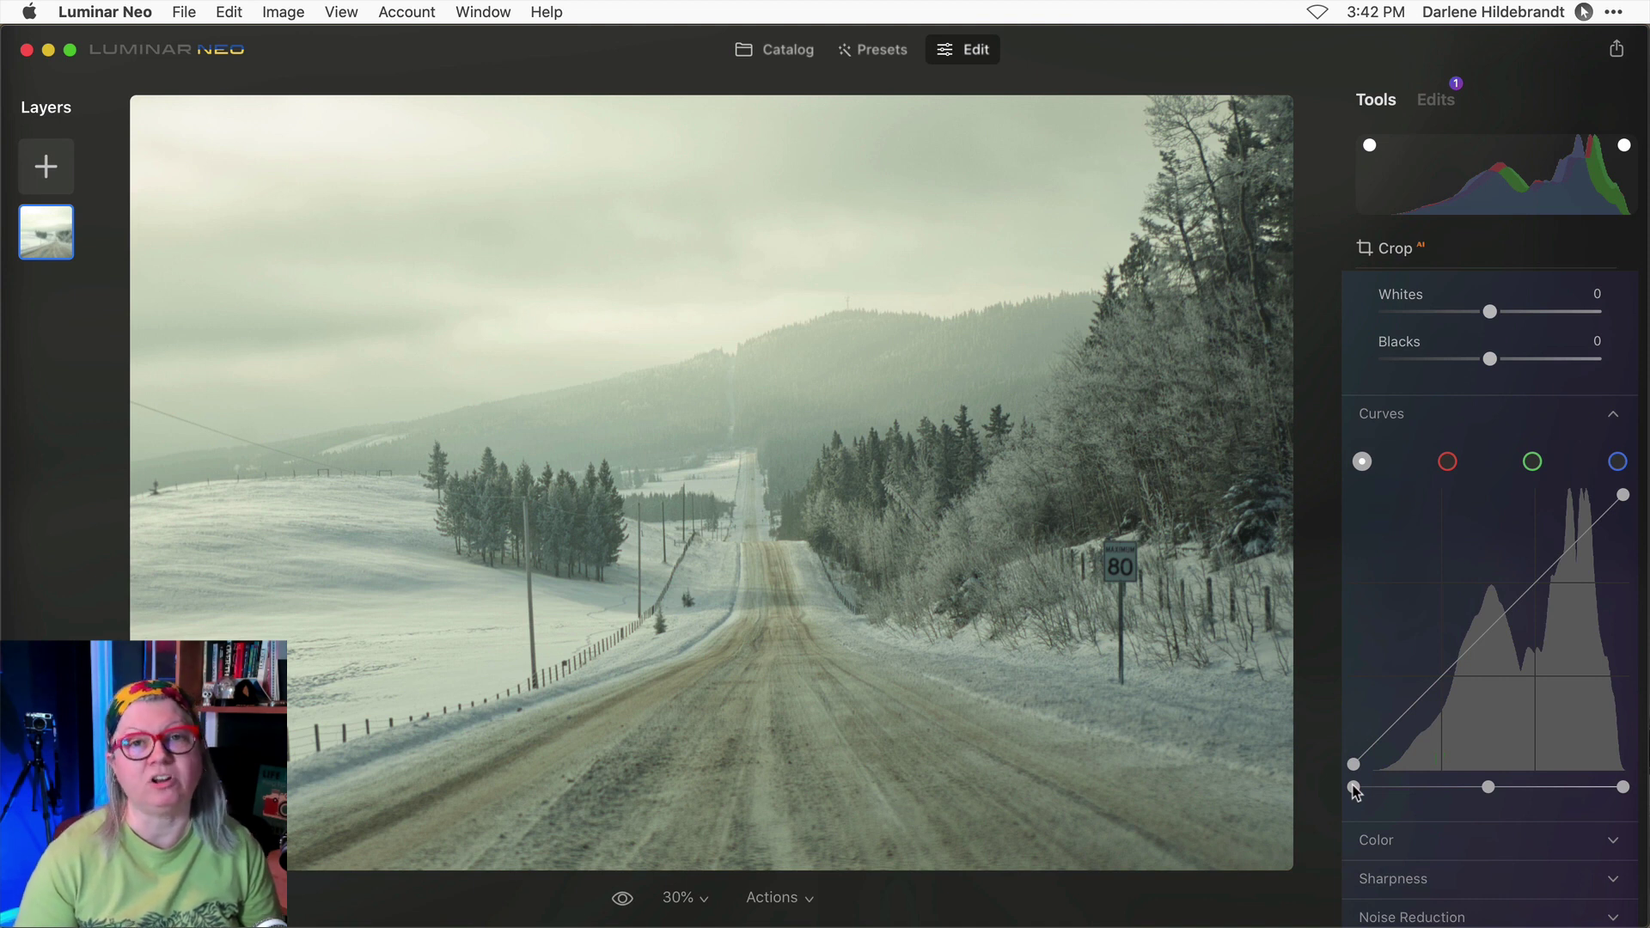
Pull the Curves black point inward, then ease it back to limit shadow clipping on the trees
{"action": "left_click", "coordinate": [1354, 788]}
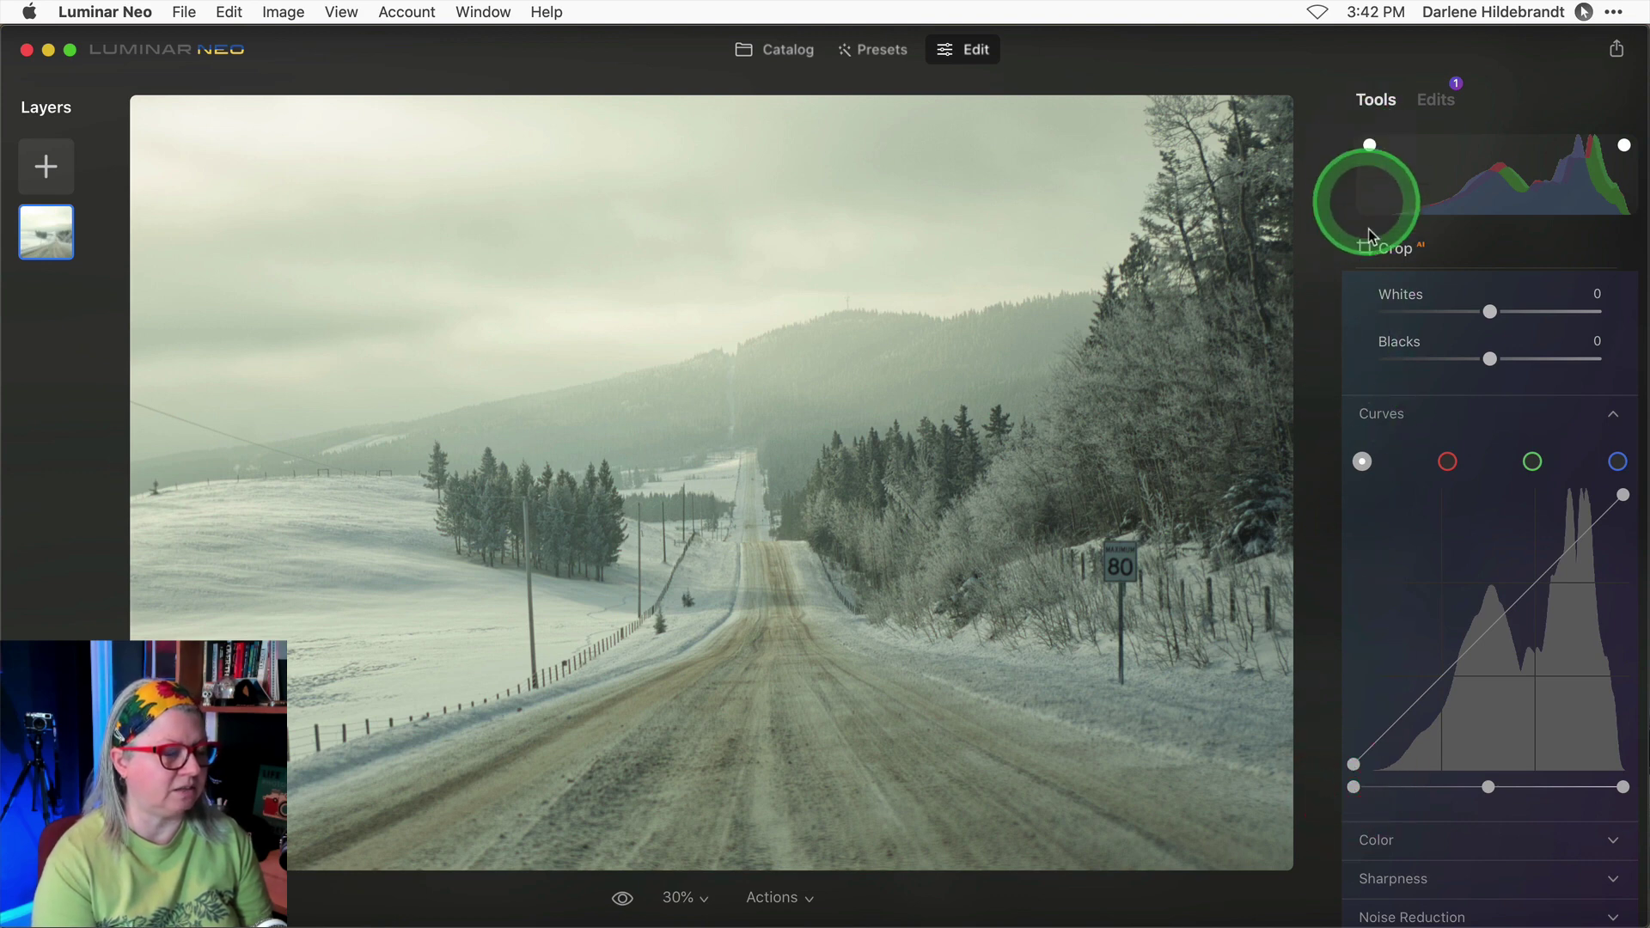
{"action": "left_click", "coordinate": [1354, 787]}
{"action": "left_click_drag", "start_coordinate": [1355, 791], "coordinate": [1411, 787]}
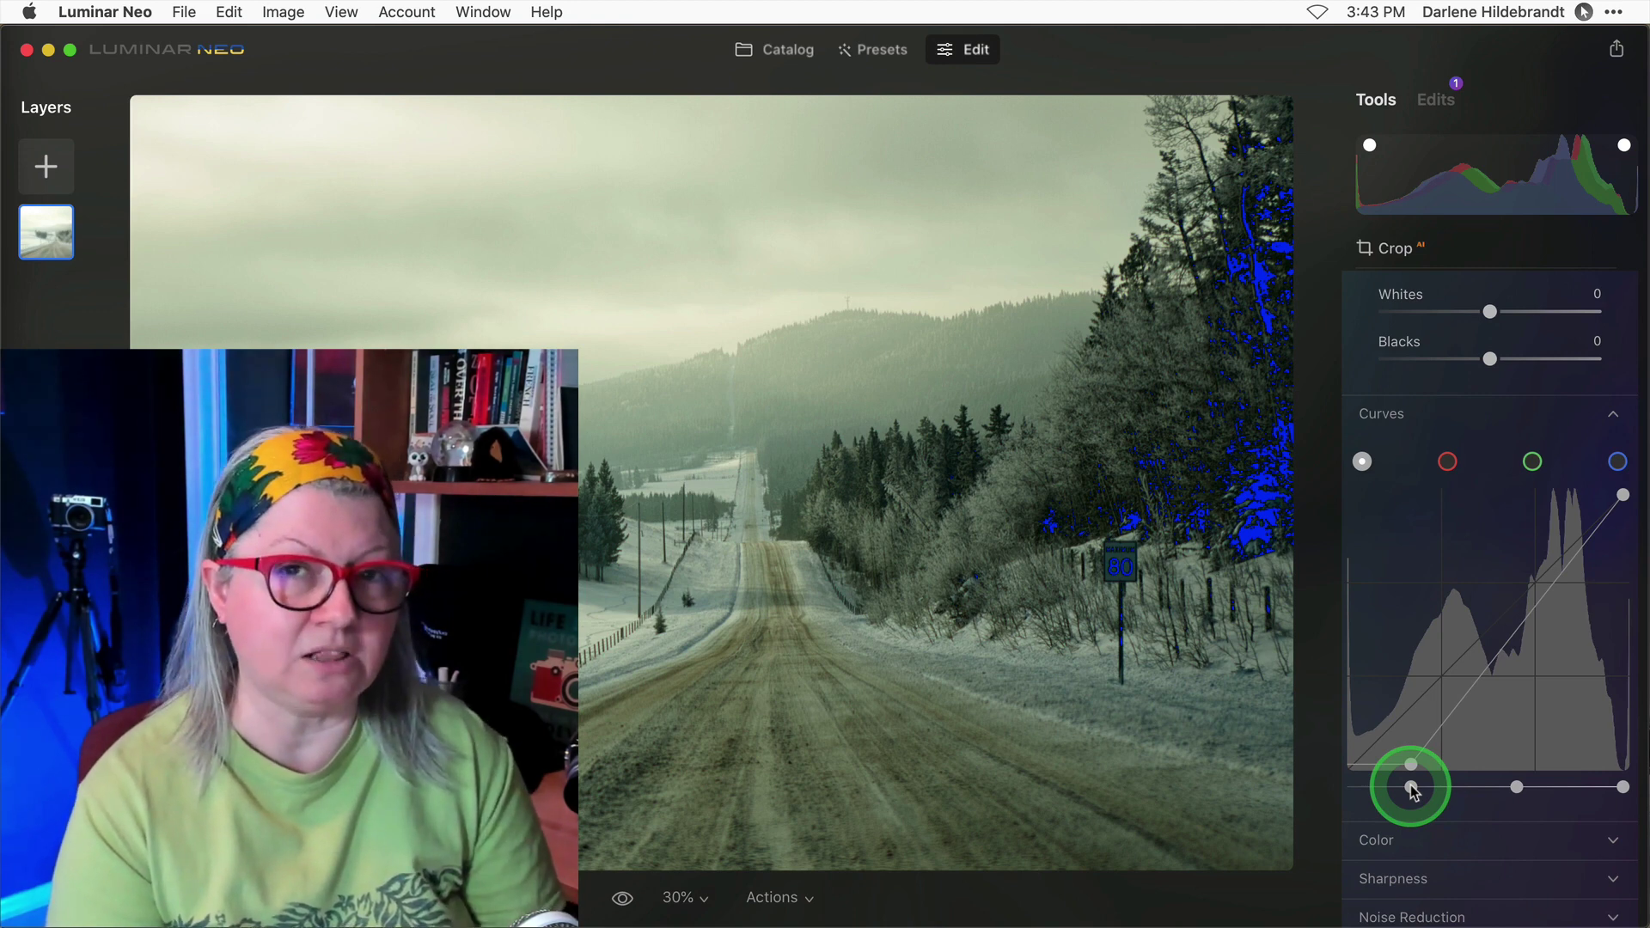
{"action": "mouse_move", "coordinate": [1412, 787]}
{"action": "left_mouse_down"}
{"action": "mouse_move", "coordinate": [1374, 786]}
{"action": "mouse_move", "coordinate": [1396, 787]}
{"action": "left_mouse_up"}
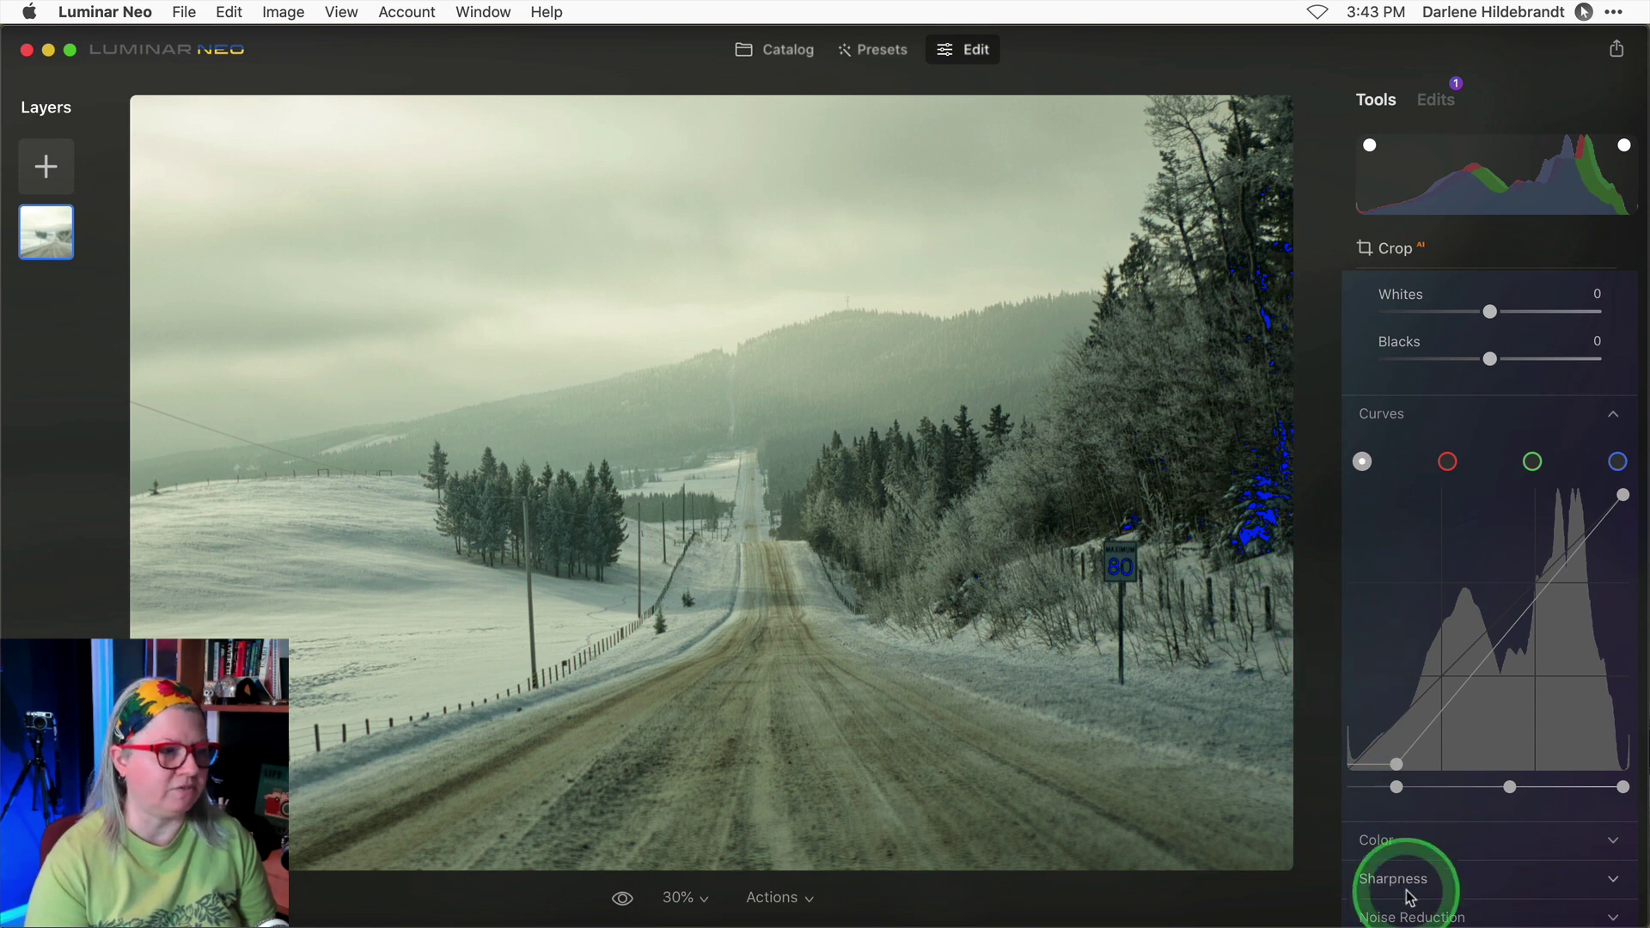
Cool the white balance to about 5522 with tint 6, hide clipping warnings, and collapse Develop
{"action": "scroll", "coordinate": [1458, 567], "scroll_direction": "down", "scroll_amount": 5}
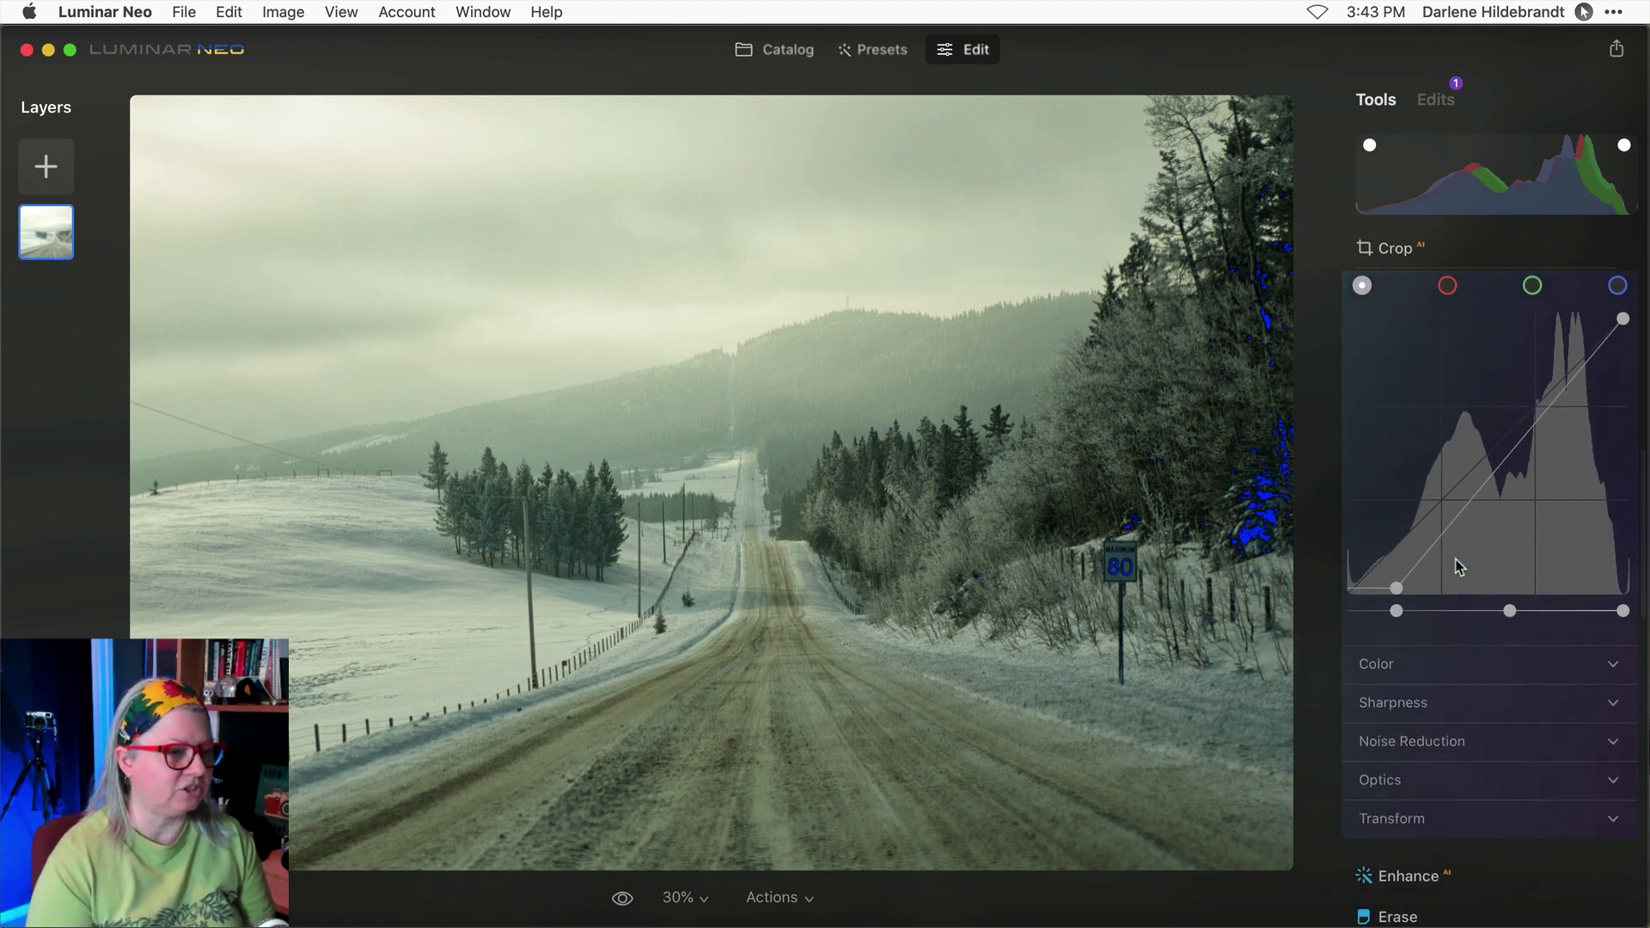
{"action": "left_click", "coordinate": [1403, 633]}
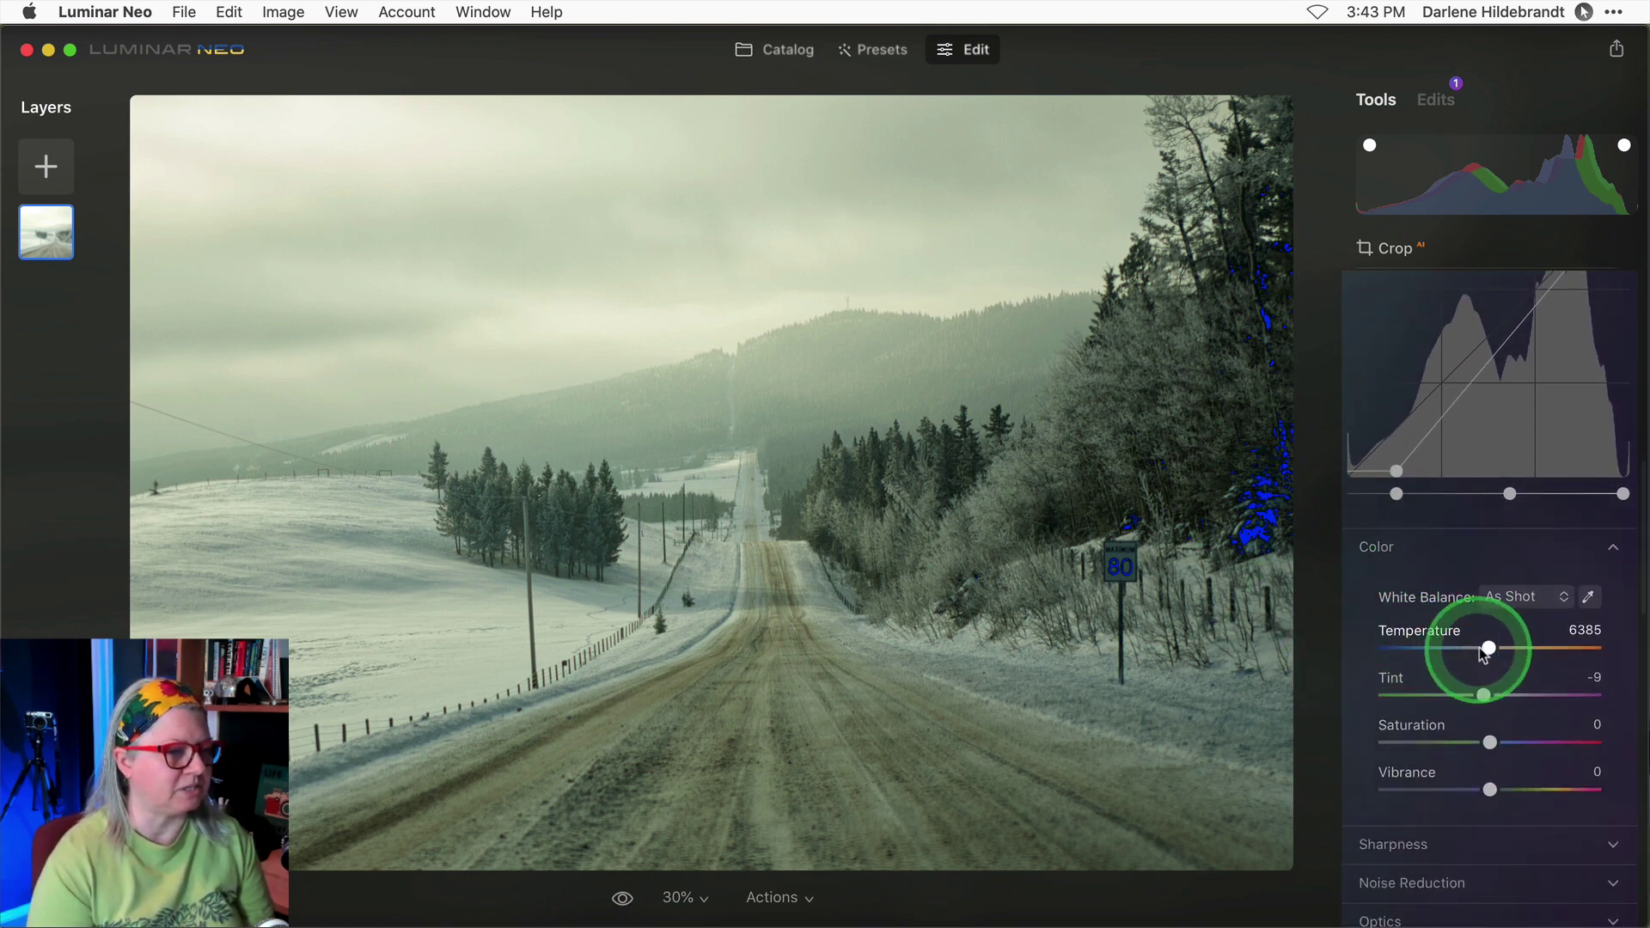
{"action": "left_click_drag", "start_coordinate": [1488, 647], "coordinate": [1494, 696]}
{"action": "key", "text": "j"}
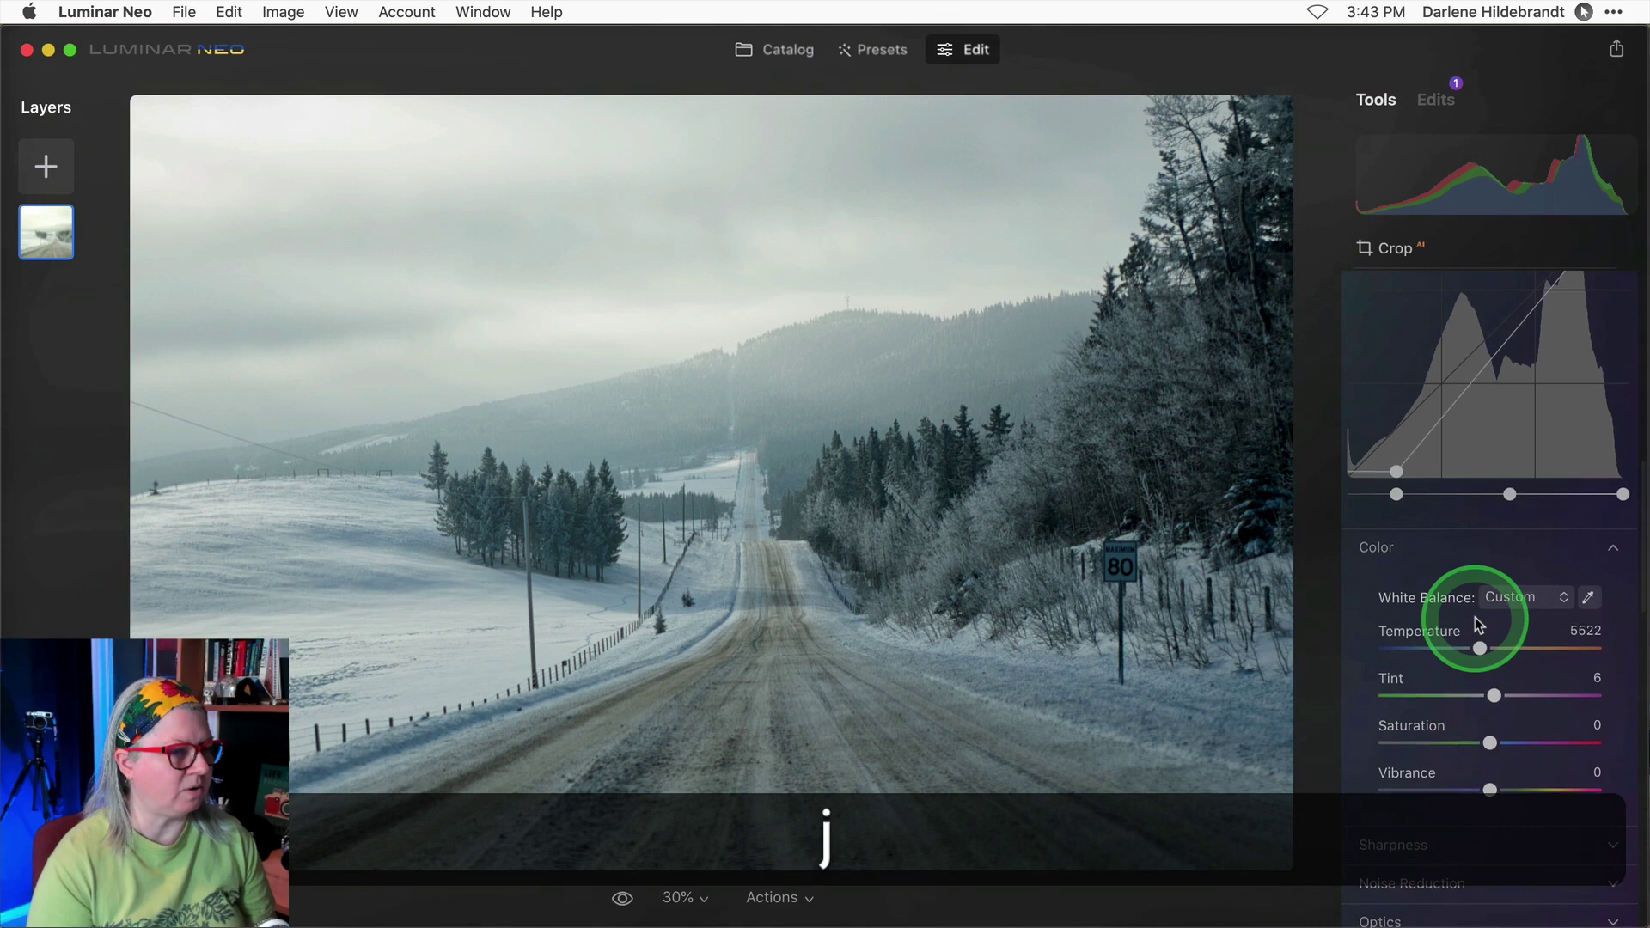
{"action": "scroll", "coordinate": [1478, 624], "scroll_direction": "up", "scroll_amount": 10}
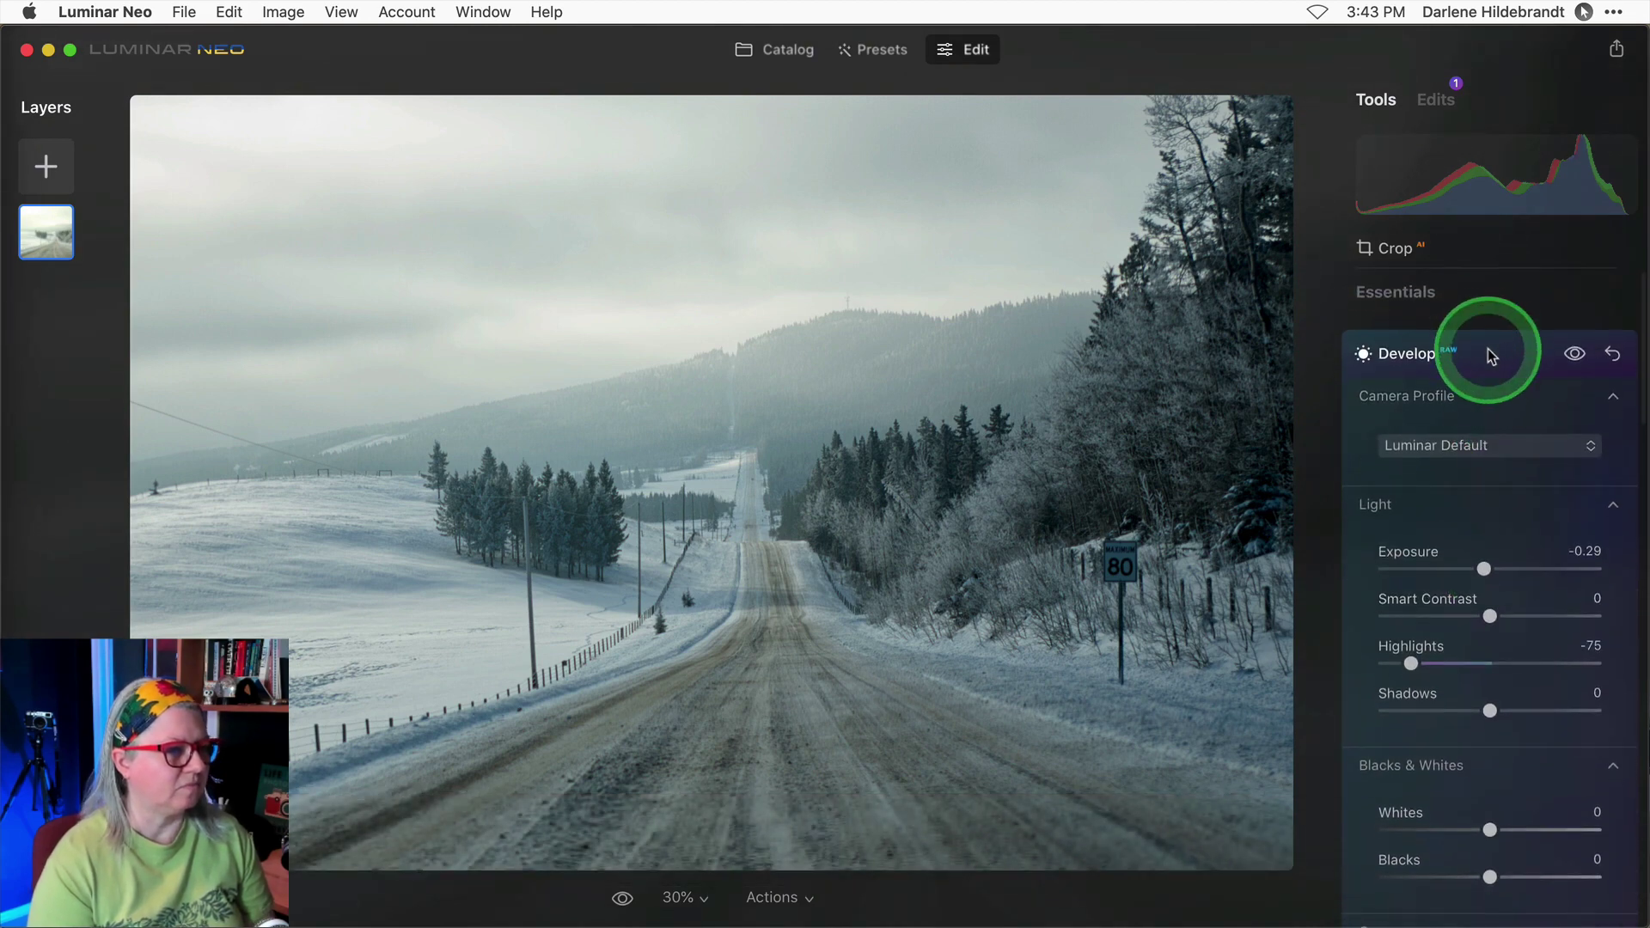
{"action": "left_click", "coordinate": [1491, 356]}
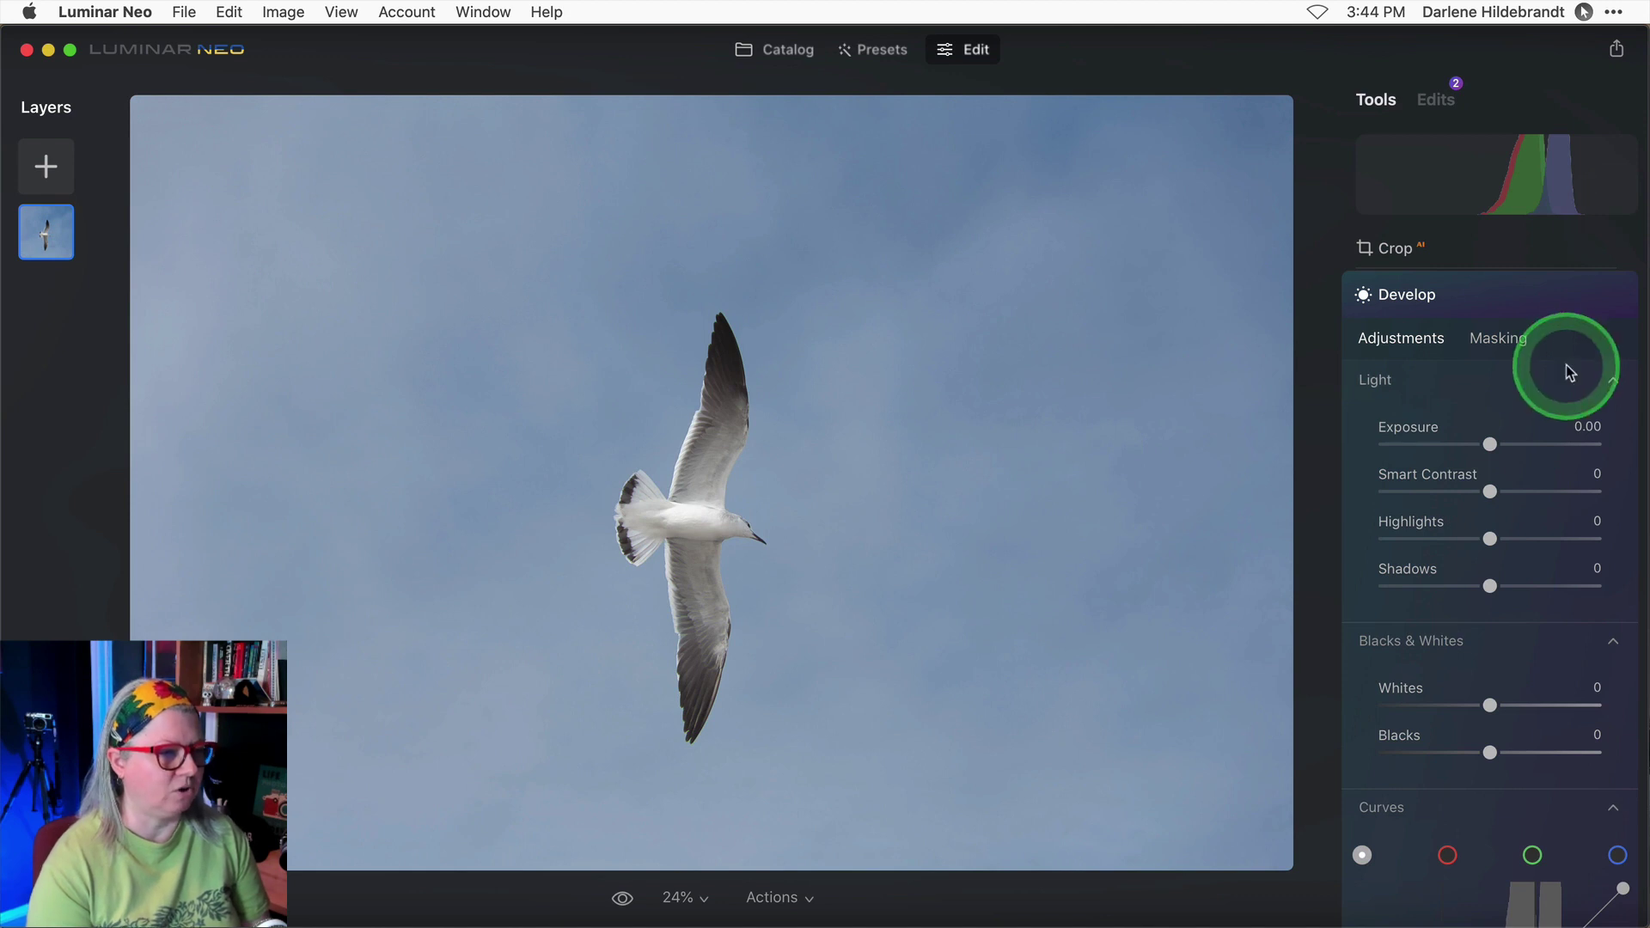
On the seagull photo, pull the Curves black and white points inward and show clipping warnings
{"action": "scroll", "coordinate": [1566, 368], "scroll_direction": "down", "scroll_amount": 4}
{"action": "scroll", "coordinate": [1565, 369], "scroll_direction": "down", "scroll_amount": 2}
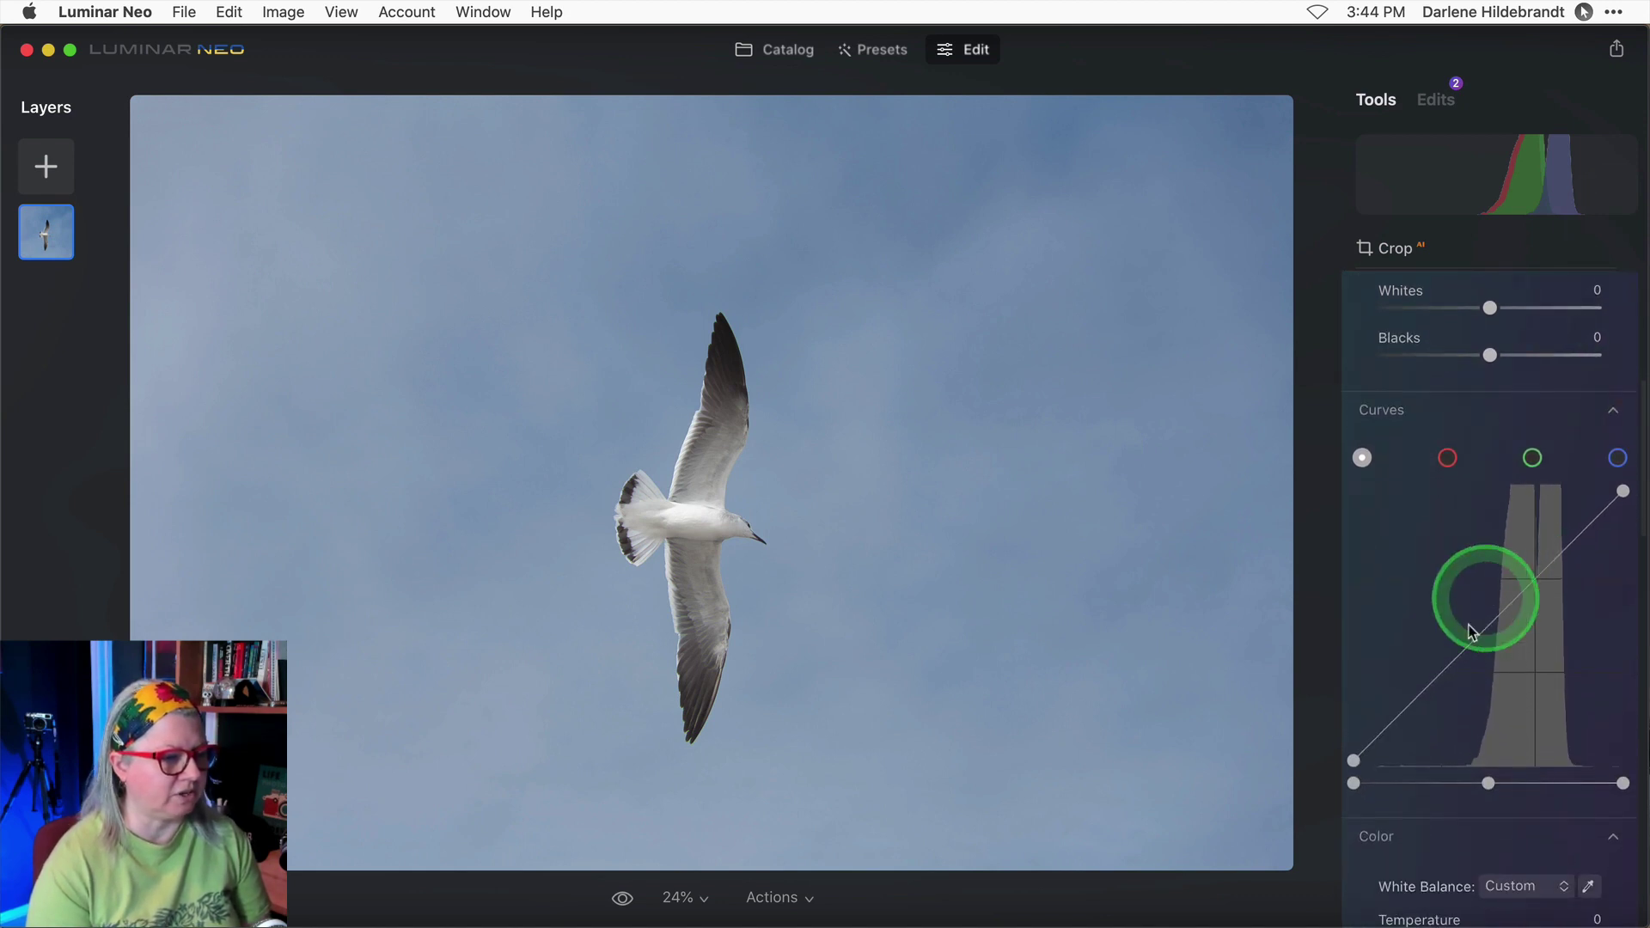
{"action": "left_click_drag", "start_coordinate": [1349, 790], "coordinate": [1401, 785]}
{"action": "left_click_drag", "start_coordinate": [1597, 789], "coordinate": [1605, 787]}
{"action": "key", "text": "j"}
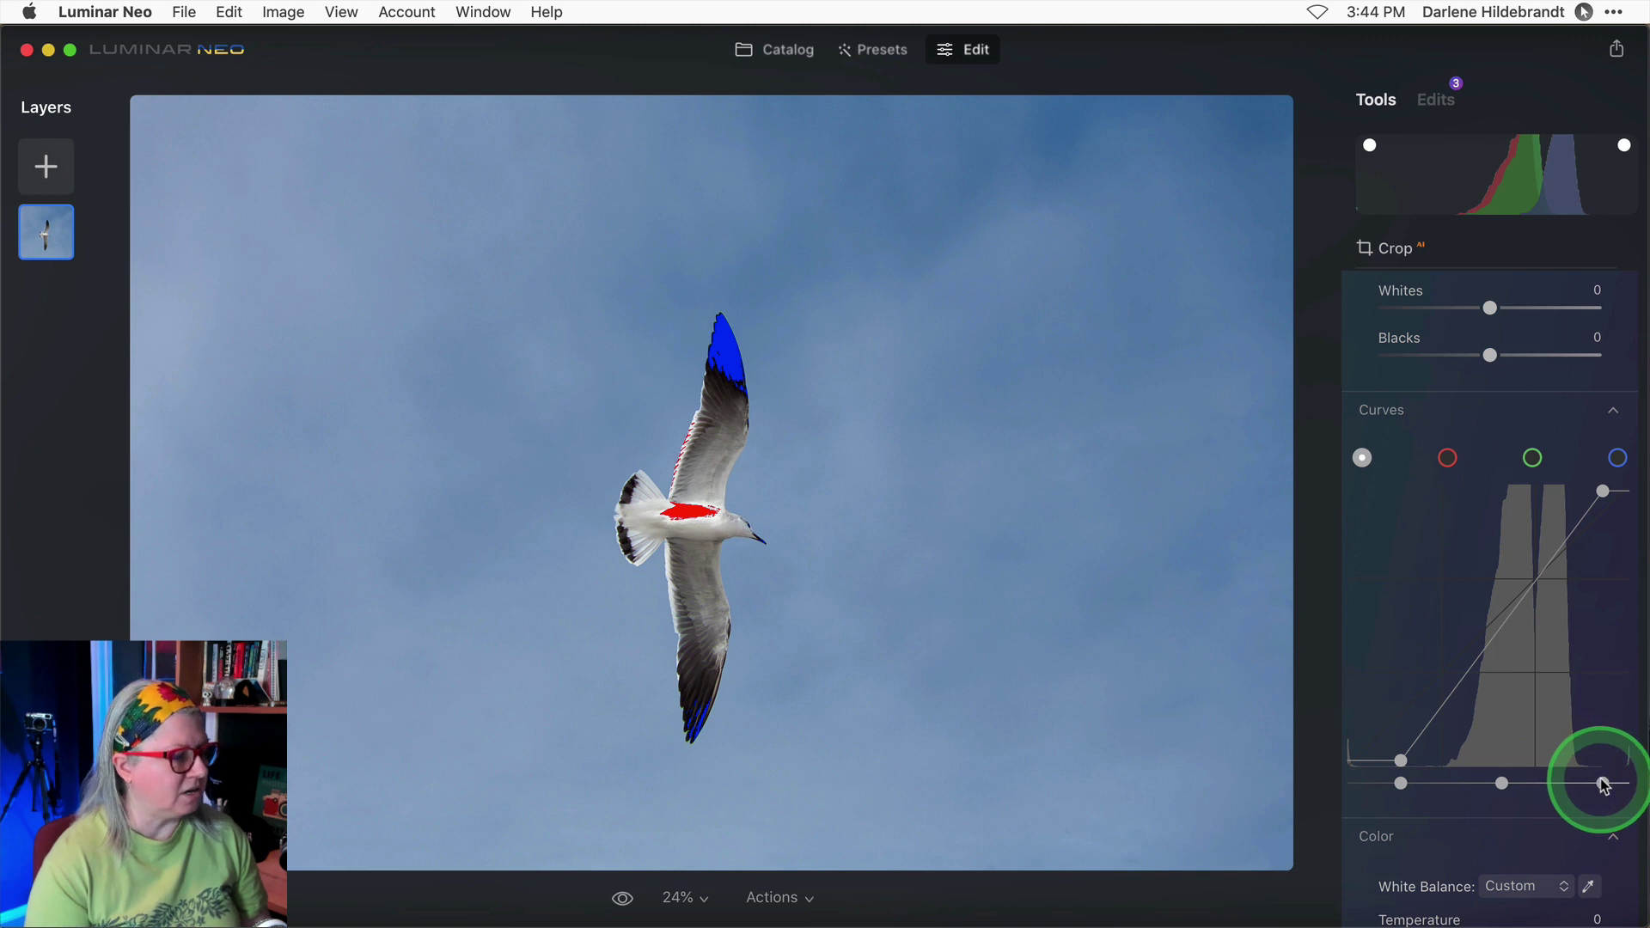
Recover the seagull photo's Highlights to -41 and lift Shadows to 17
{"action": "left_click_drag", "start_coordinate": [1604, 784], "coordinate": [1591, 571]}
{"action": "scroll", "coordinate": [1590, 570], "scroll_direction": "up", "scroll_amount": 5}
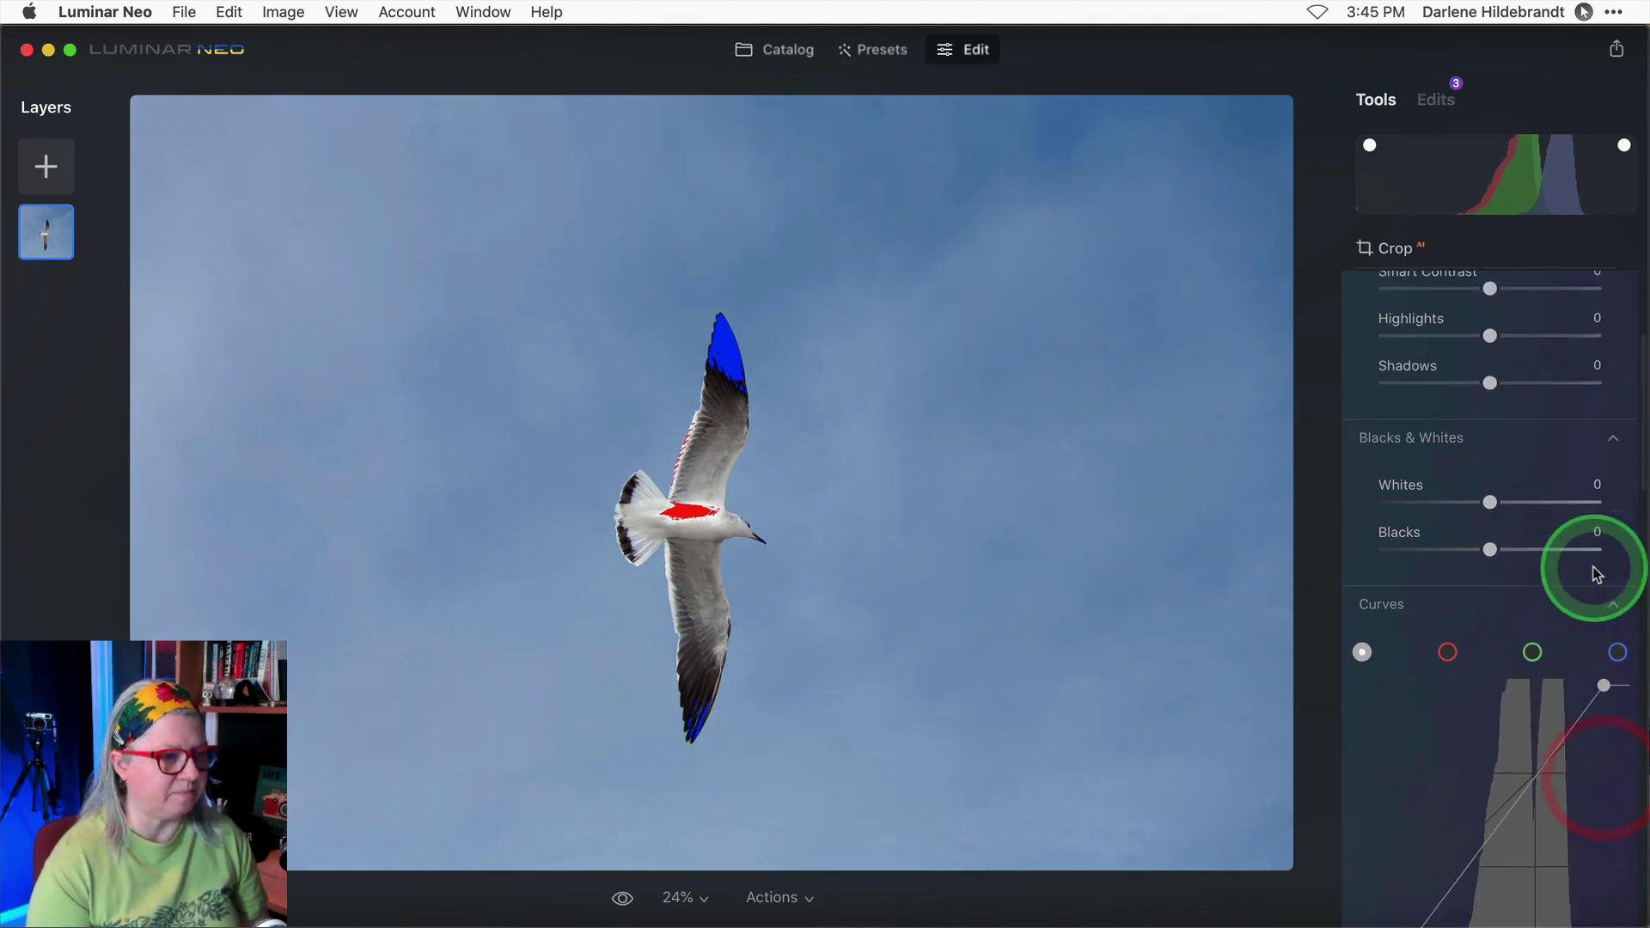
{"action": "left_click_drag", "start_coordinate": [1502, 421], "coordinate": [1448, 405]}
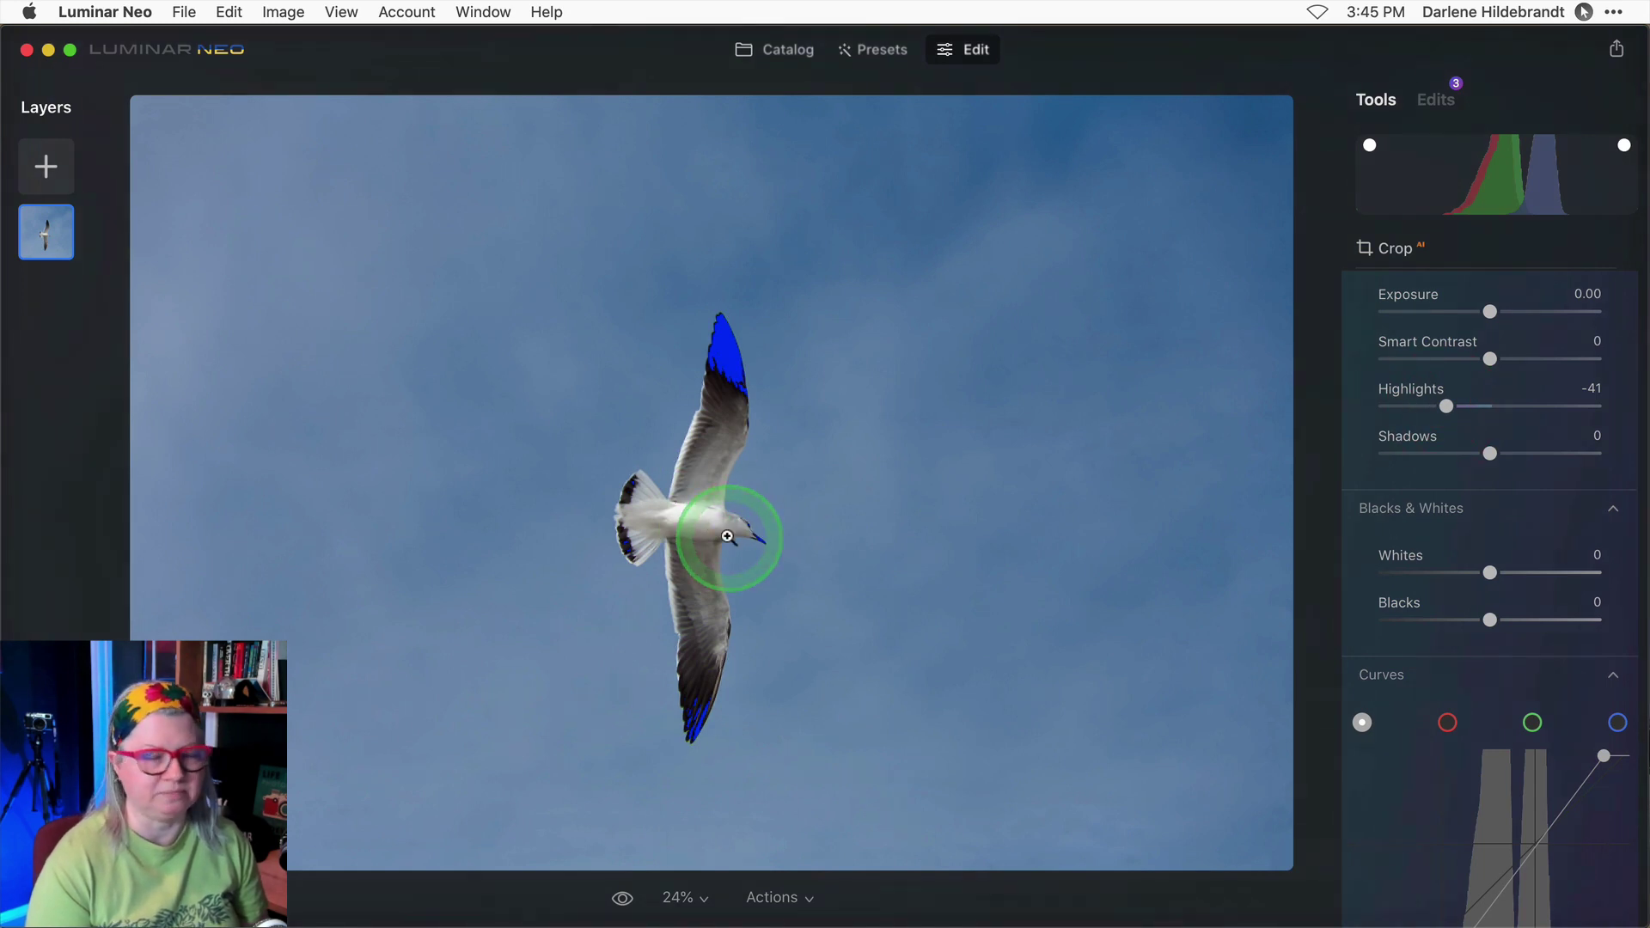
{"action": "left_click", "coordinate": [1490, 453]}
{"action": "left_click_drag", "start_coordinate": [1495, 457], "coordinate": [1508, 453]}
Add an upper and a lower Curves point to form an S-curve brightening the sky
{"action": "scroll", "coordinate": [1494, 355], "scroll_direction": "down", "scroll_amount": 2}
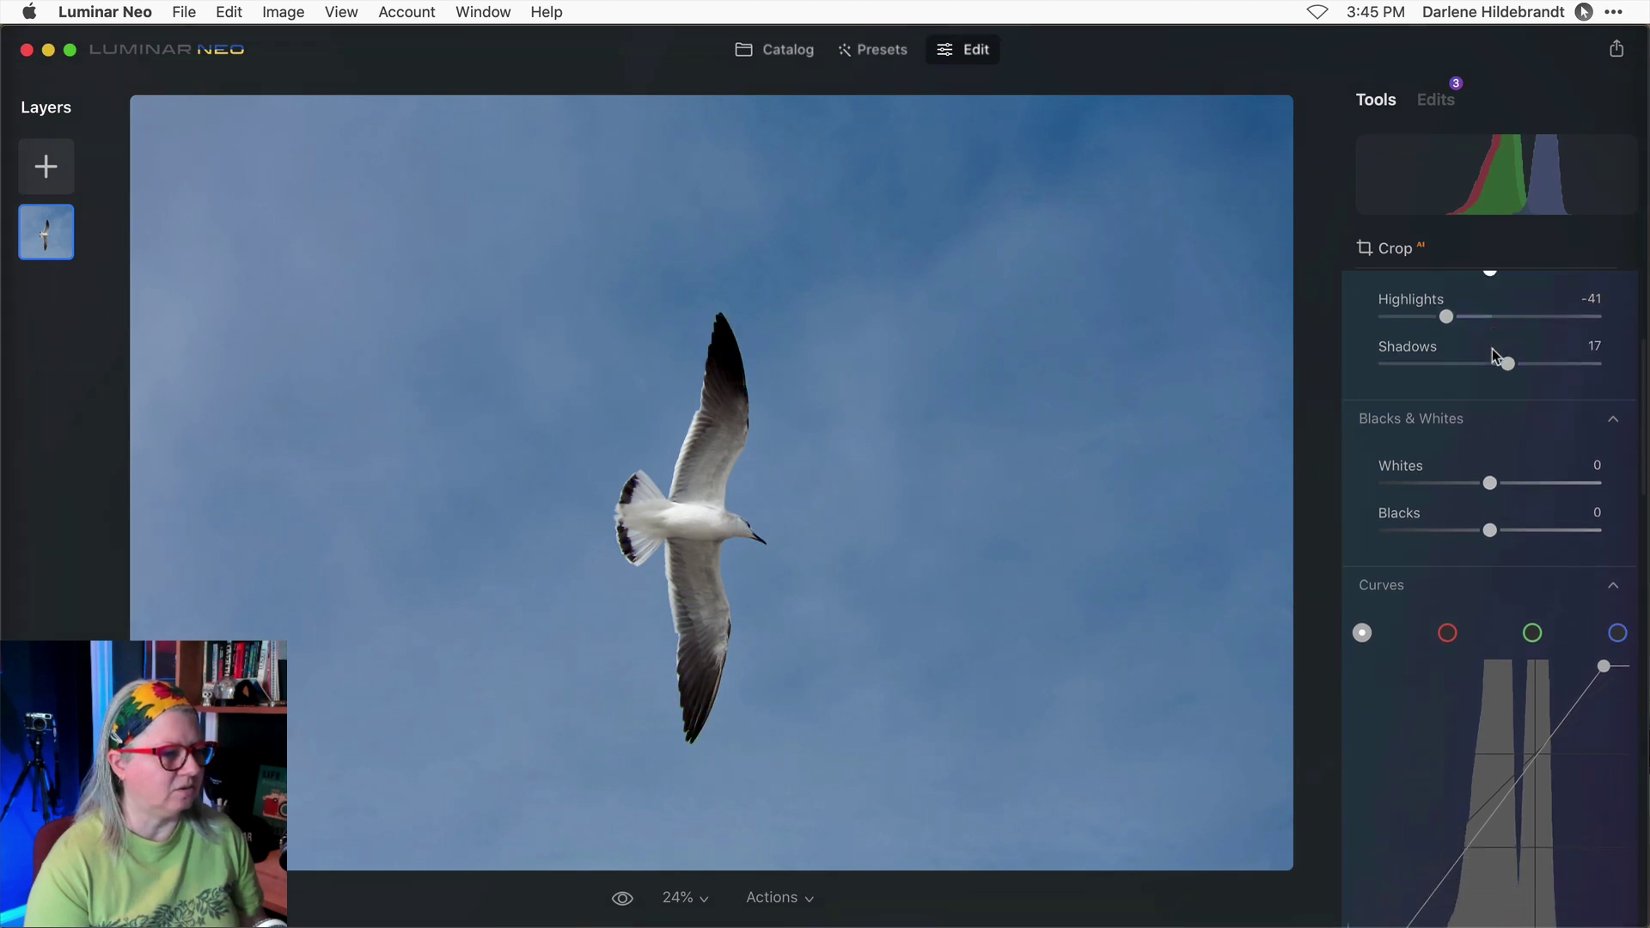
{"action": "scroll", "coordinate": [1495, 355], "scroll_direction": "down", "scroll_amount": 3}
{"action": "left_click_drag", "start_coordinate": [1536, 615], "coordinate": [1526, 599]}
{"action": "left_click_drag", "start_coordinate": [1467, 684], "coordinate": [1467, 706]}
{"action": "mouse_move", "coordinate": [1526, 604]}
{"action": "left_mouse_down"}
{"action": "mouse_move", "coordinate": [1522, 617]}
{"action": "mouse_move", "coordinate": [1525, 589]}
{"action": "left_mouse_up"}
{"action": "left_click_drag", "start_coordinate": [1467, 705], "coordinate": [1466, 713]}
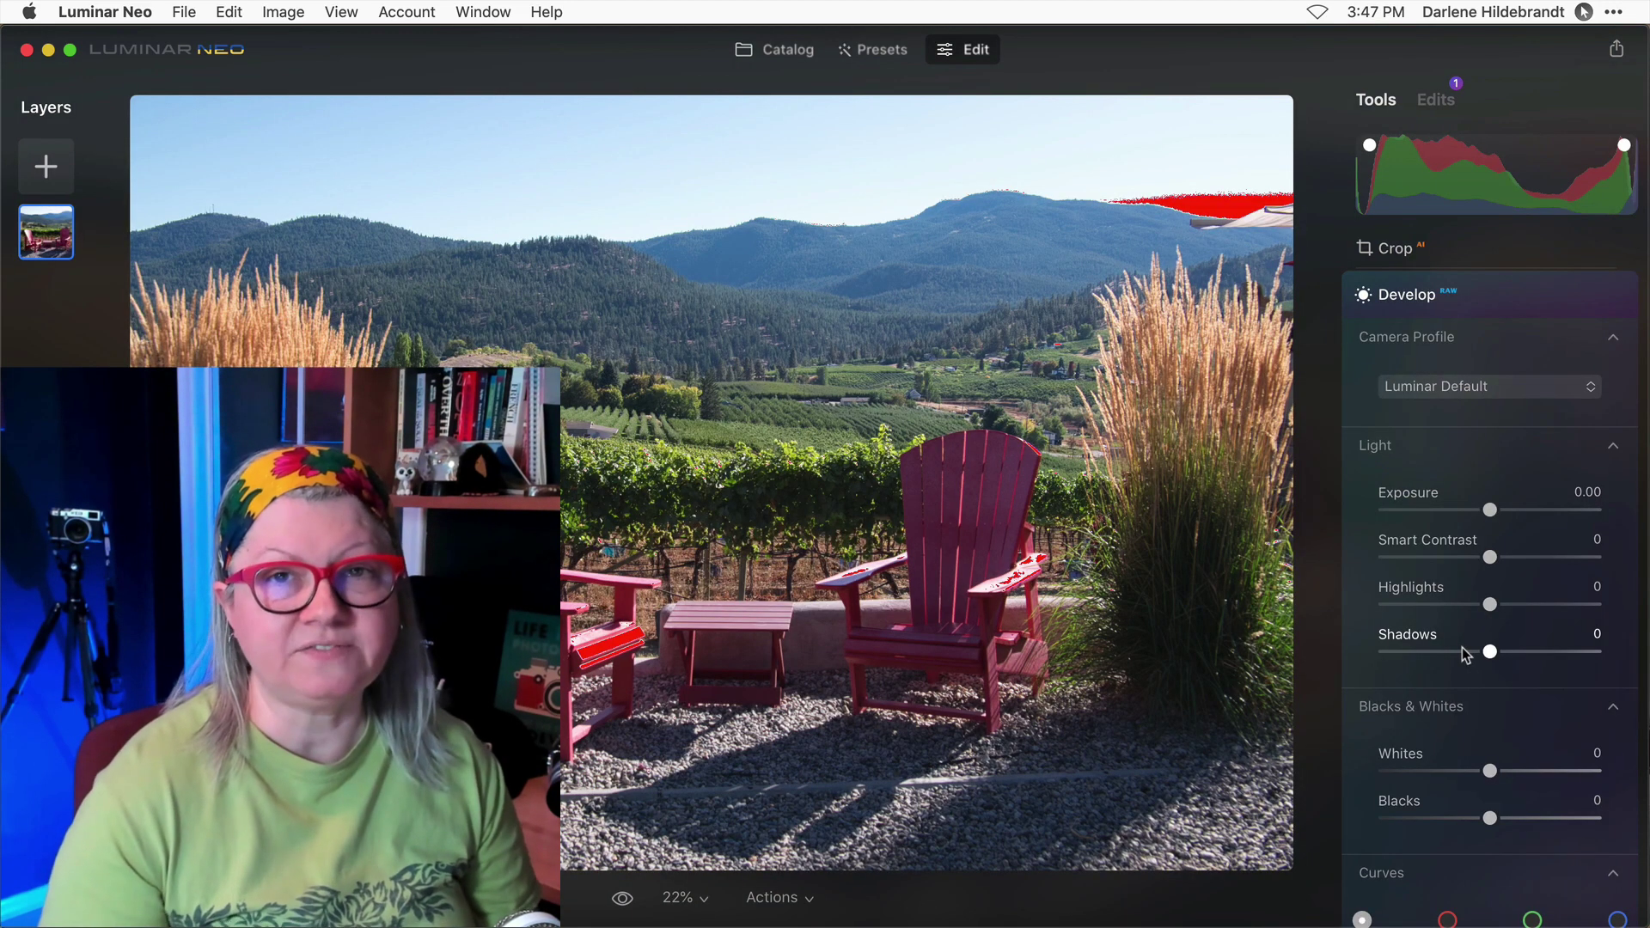
Open the red-chairs vineyard photo and cycle the histogram through its red, green and blue channels
{"action": "left_click", "coordinate": [1352, 409]}
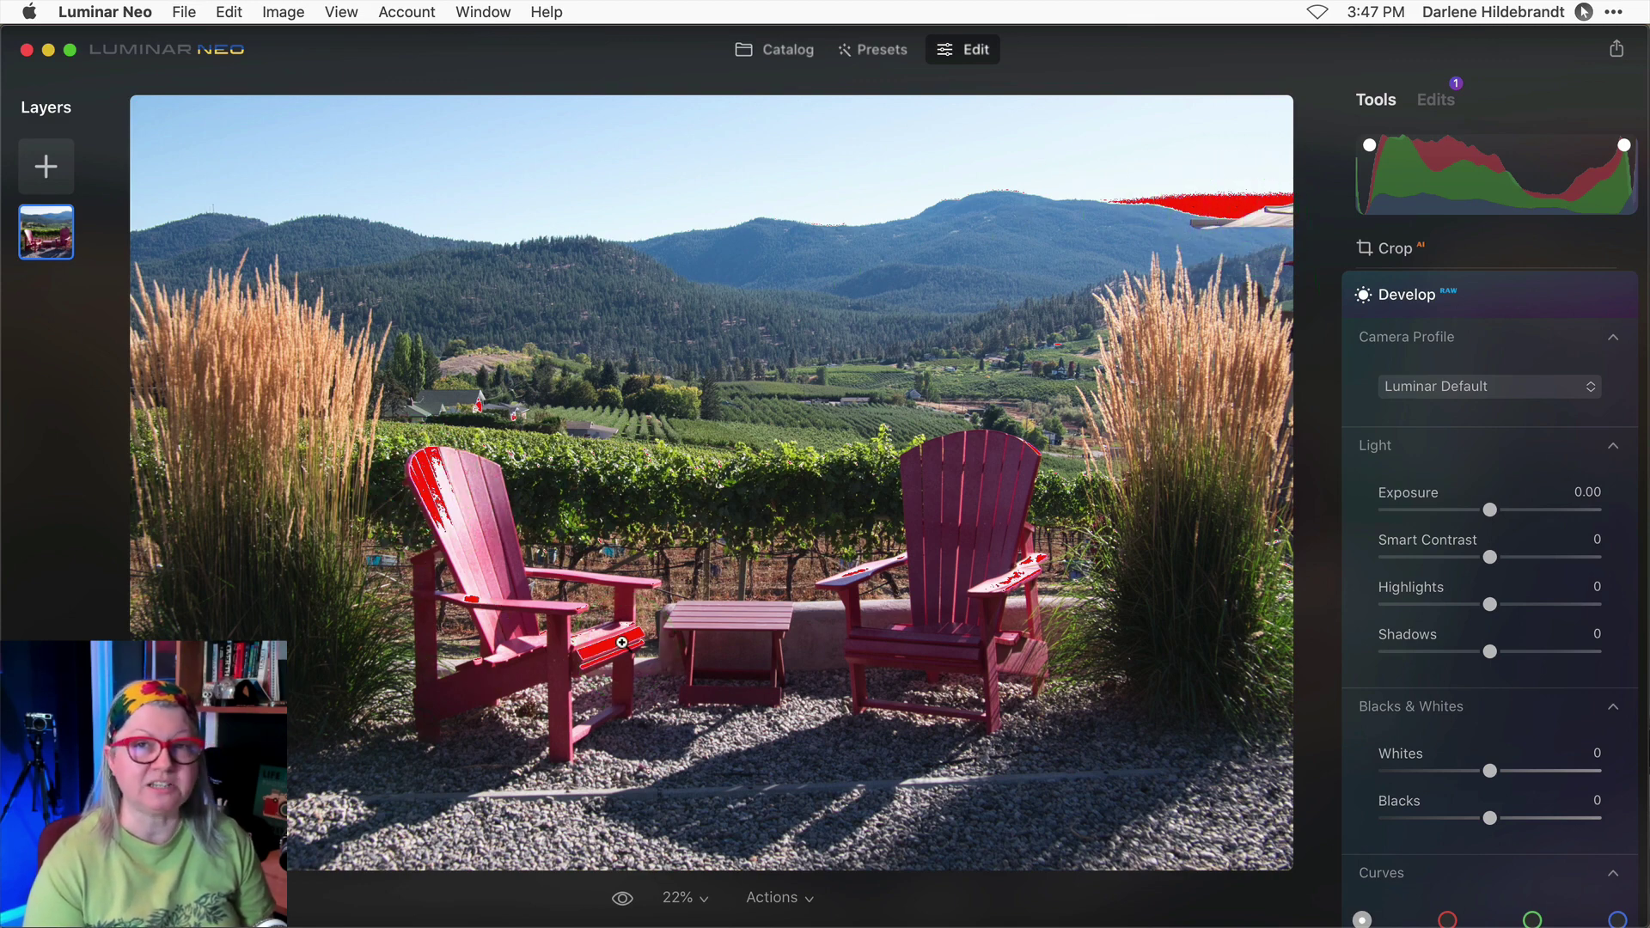
{"action": "left_click", "coordinate": [1480, 193]}
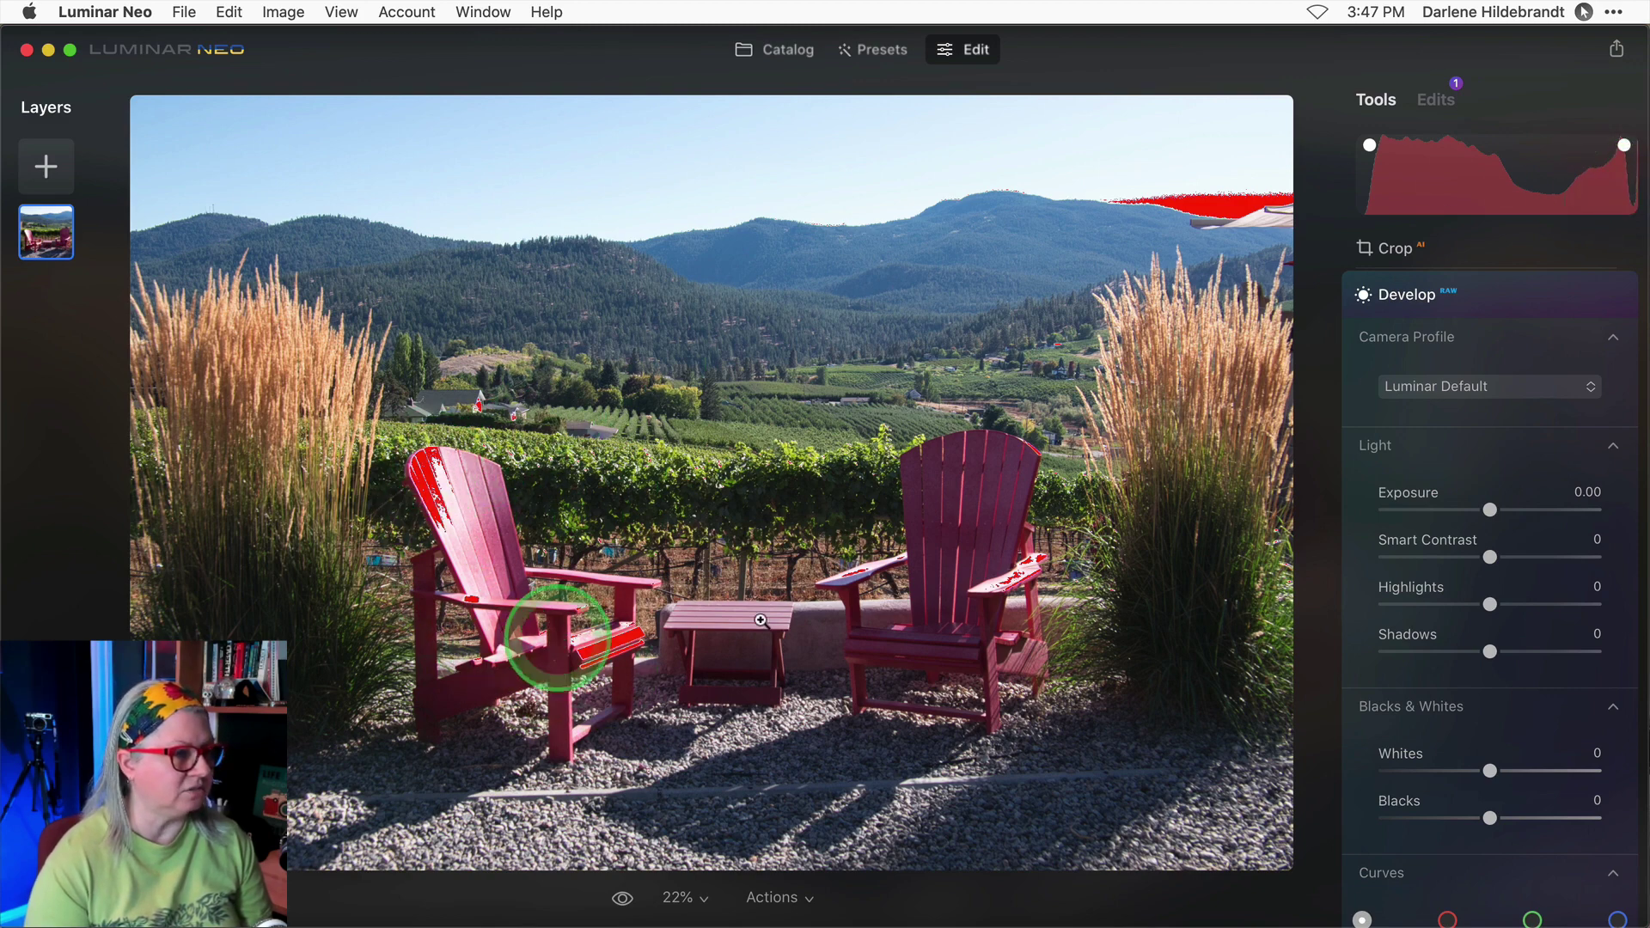
{"action": "left_click", "coordinate": [1484, 197]}
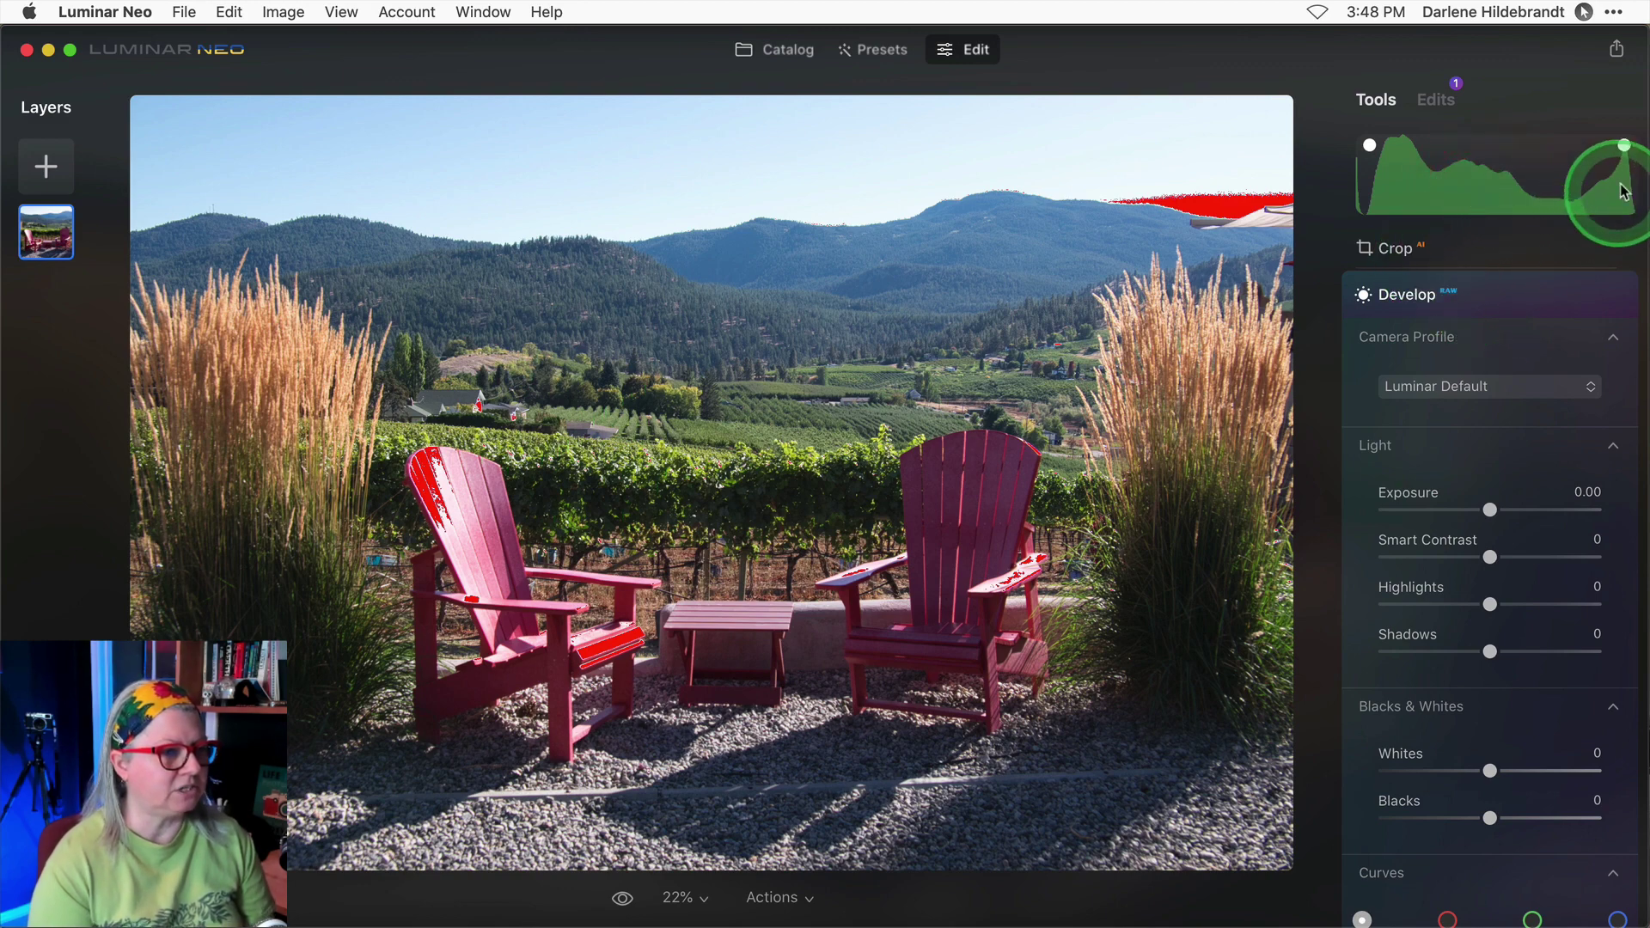
{"action": "left_click", "coordinate": [1451, 189]}
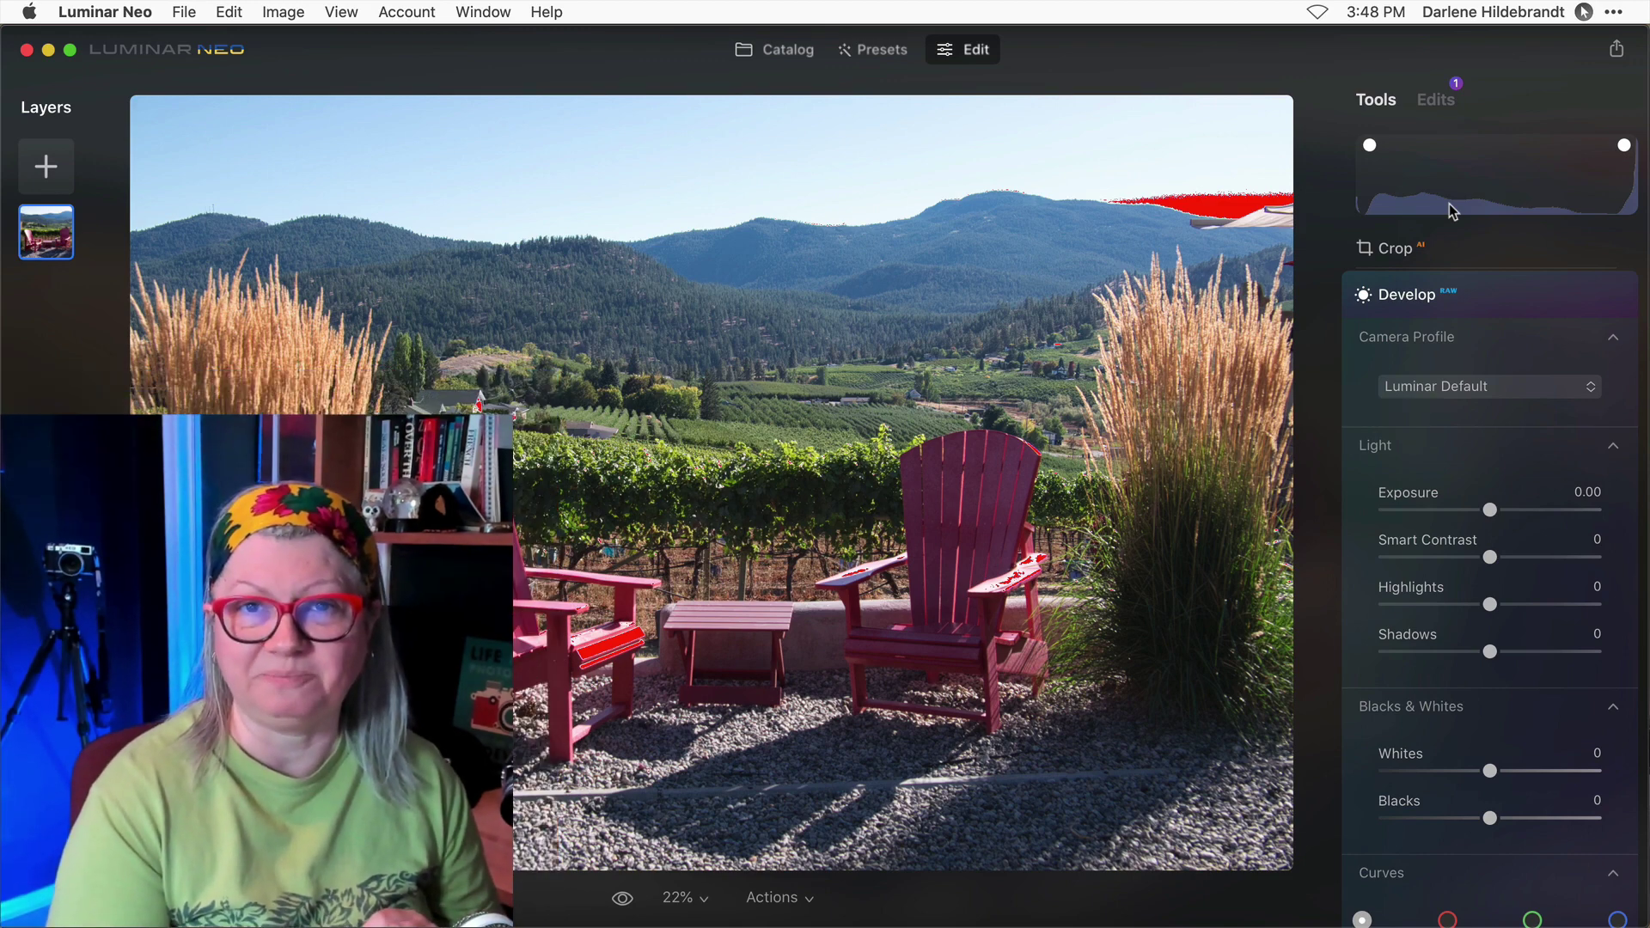
Nudge the Curves black point inward, set Exposure to -0.52, pull back Highlights, and lift Shadows to 14
{"action": "scroll", "coordinate": [1355, 860], "scroll_direction": "down", "scroll_amount": 5}
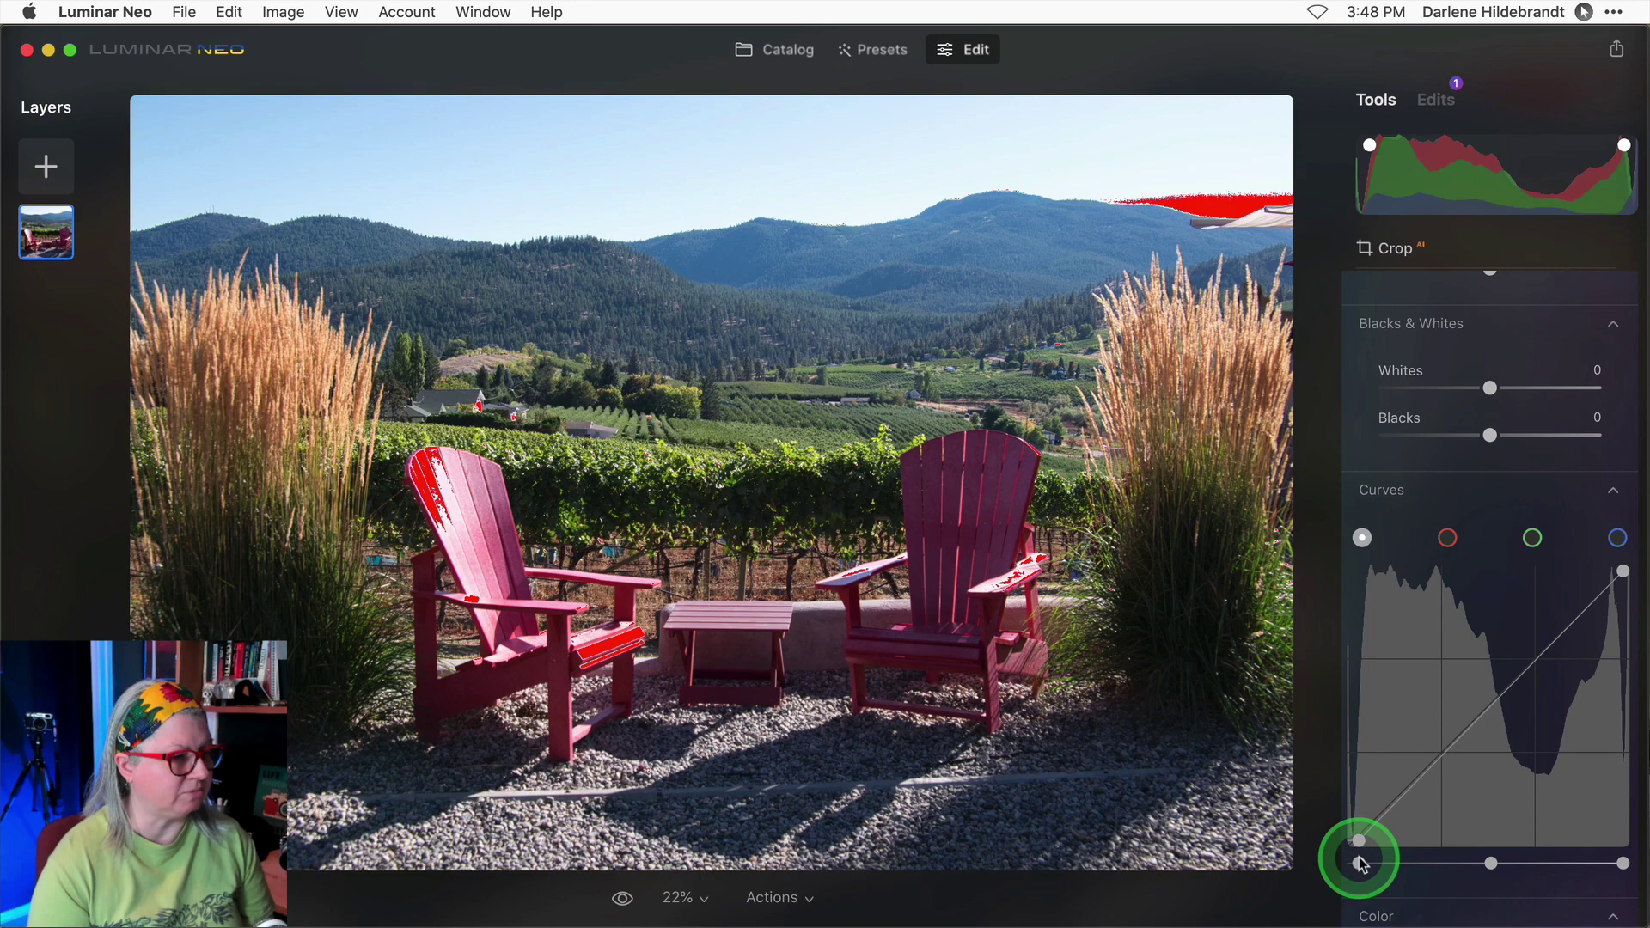
{"action": "left_click_drag", "start_coordinate": [1359, 861], "coordinate": [1366, 862]}
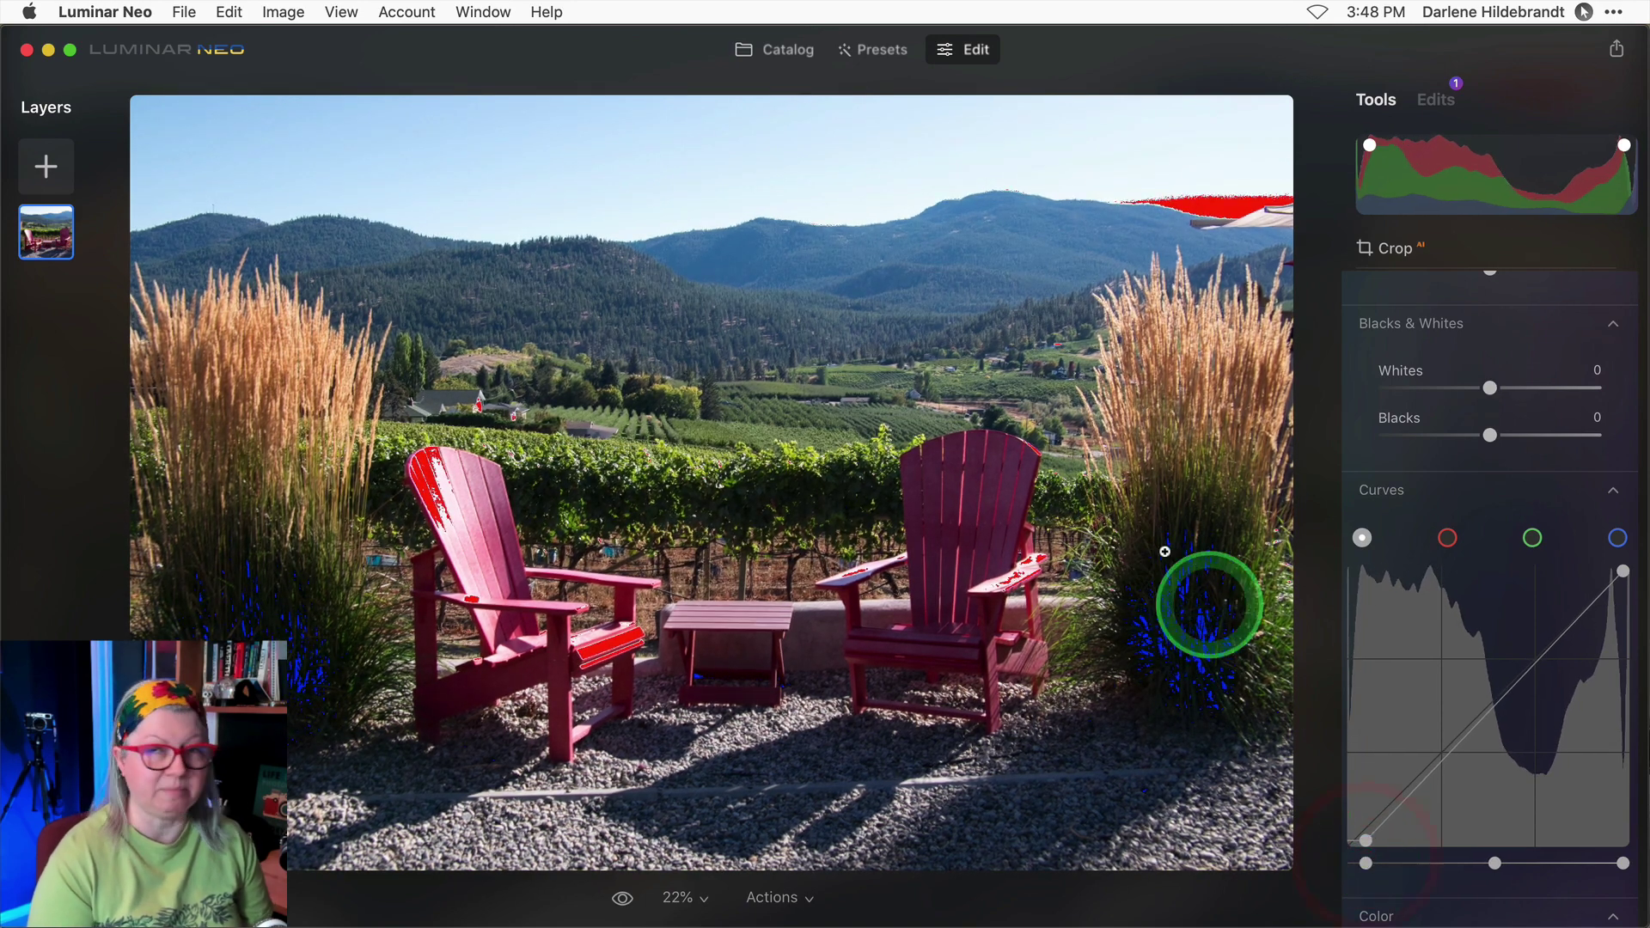
{"action": "scroll", "coordinate": [1473, 661], "scroll_direction": "up", "scroll_amount": 5}
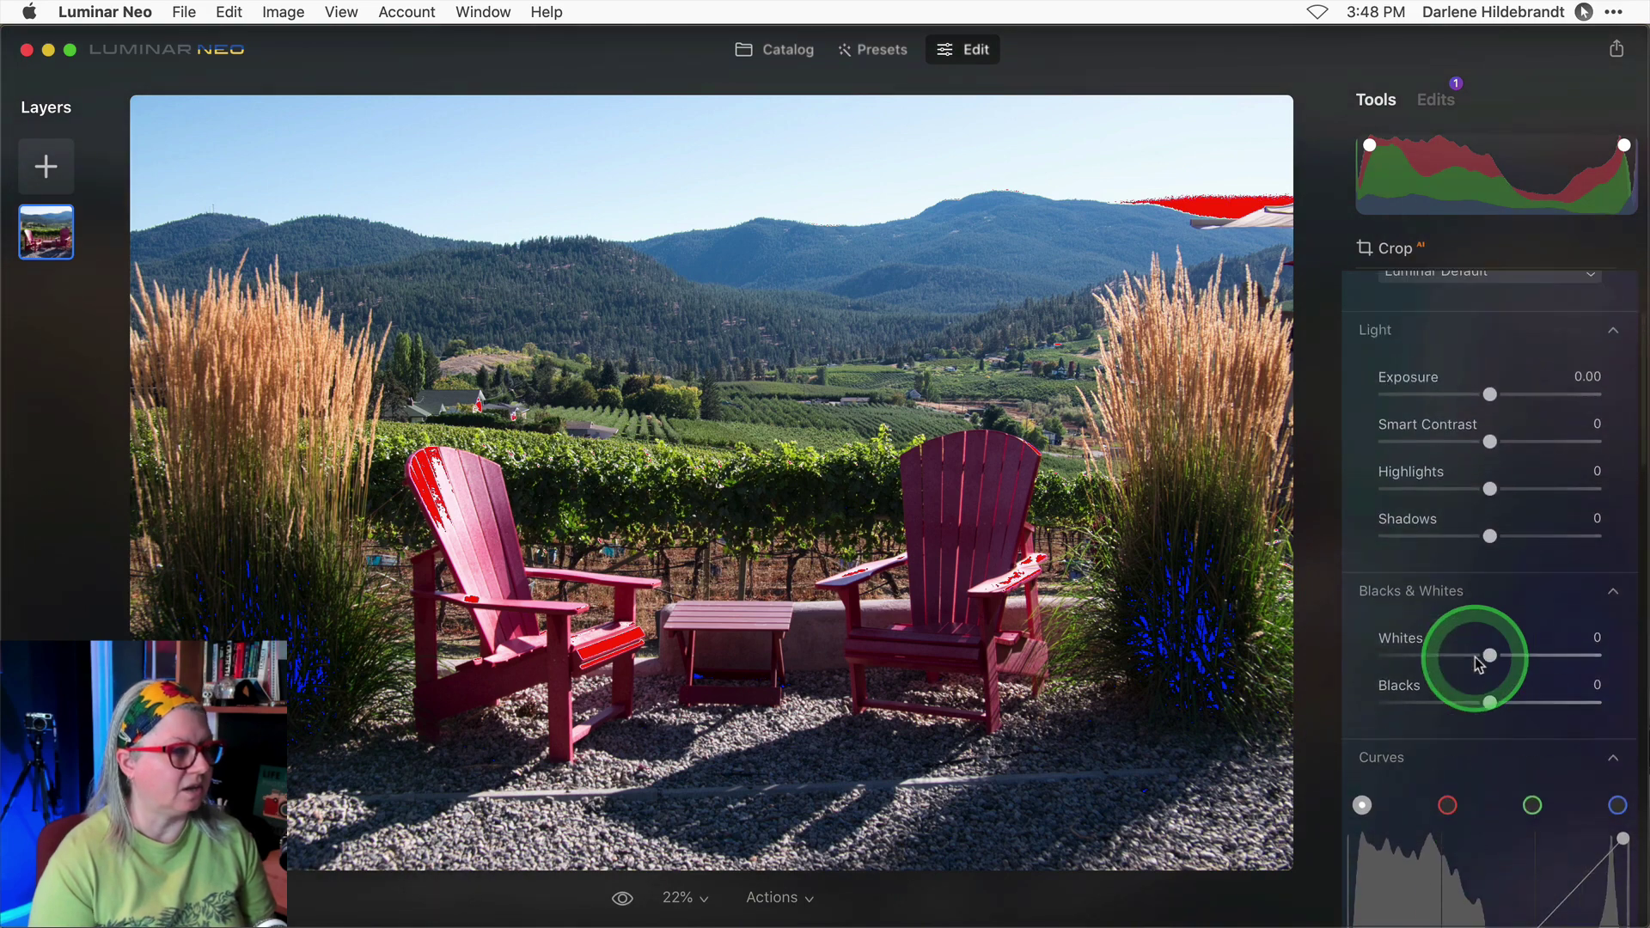
{"action": "left_click_drag", "start_coordinate": [1489, 488], "coordinate": [1449, 488]}
{"action": "left_click_drag", "start_coordinate": [1478, 391], "coordinate": [1484, 434]}
{"action": "mouse_move", "coordinate": [1492, 512]}
{"action": "left_mouse_down"}
{"action": "mouse_move", "coordinate": [1486, 538]}
{"action": "mouse_move", "coordinate": [1503, 537]}
{"action": "left_mouse_up"}
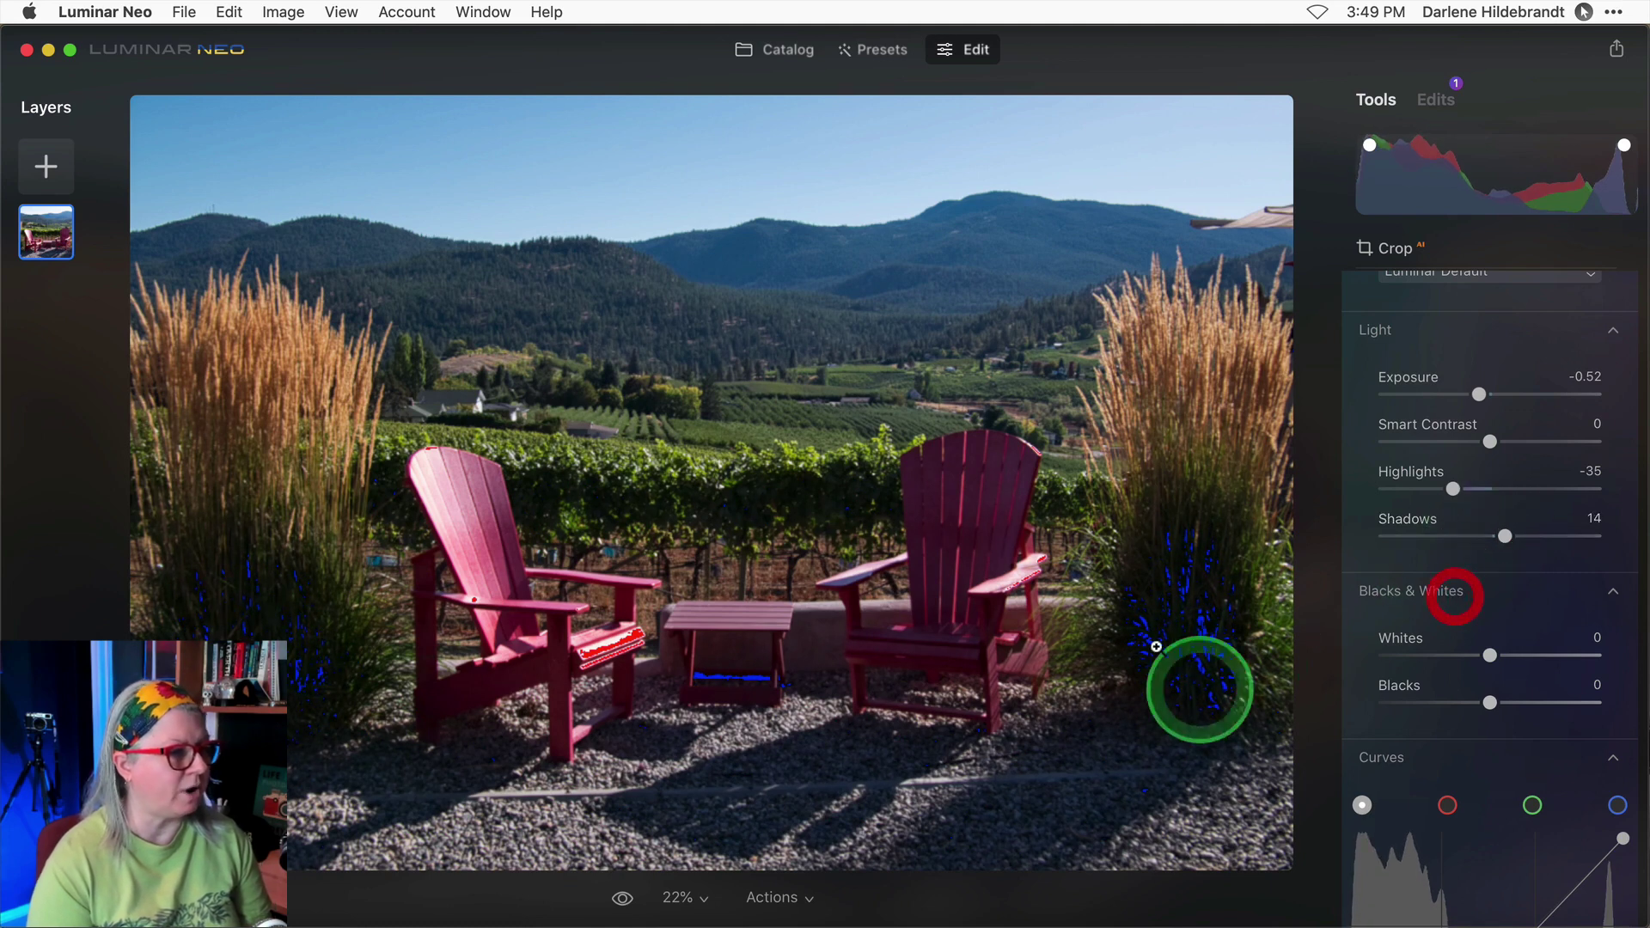
Undo a stray change, test brighter highlights, then settle Highlights at -51
{"action": "left_click", "coordinate": [1414, 666]}
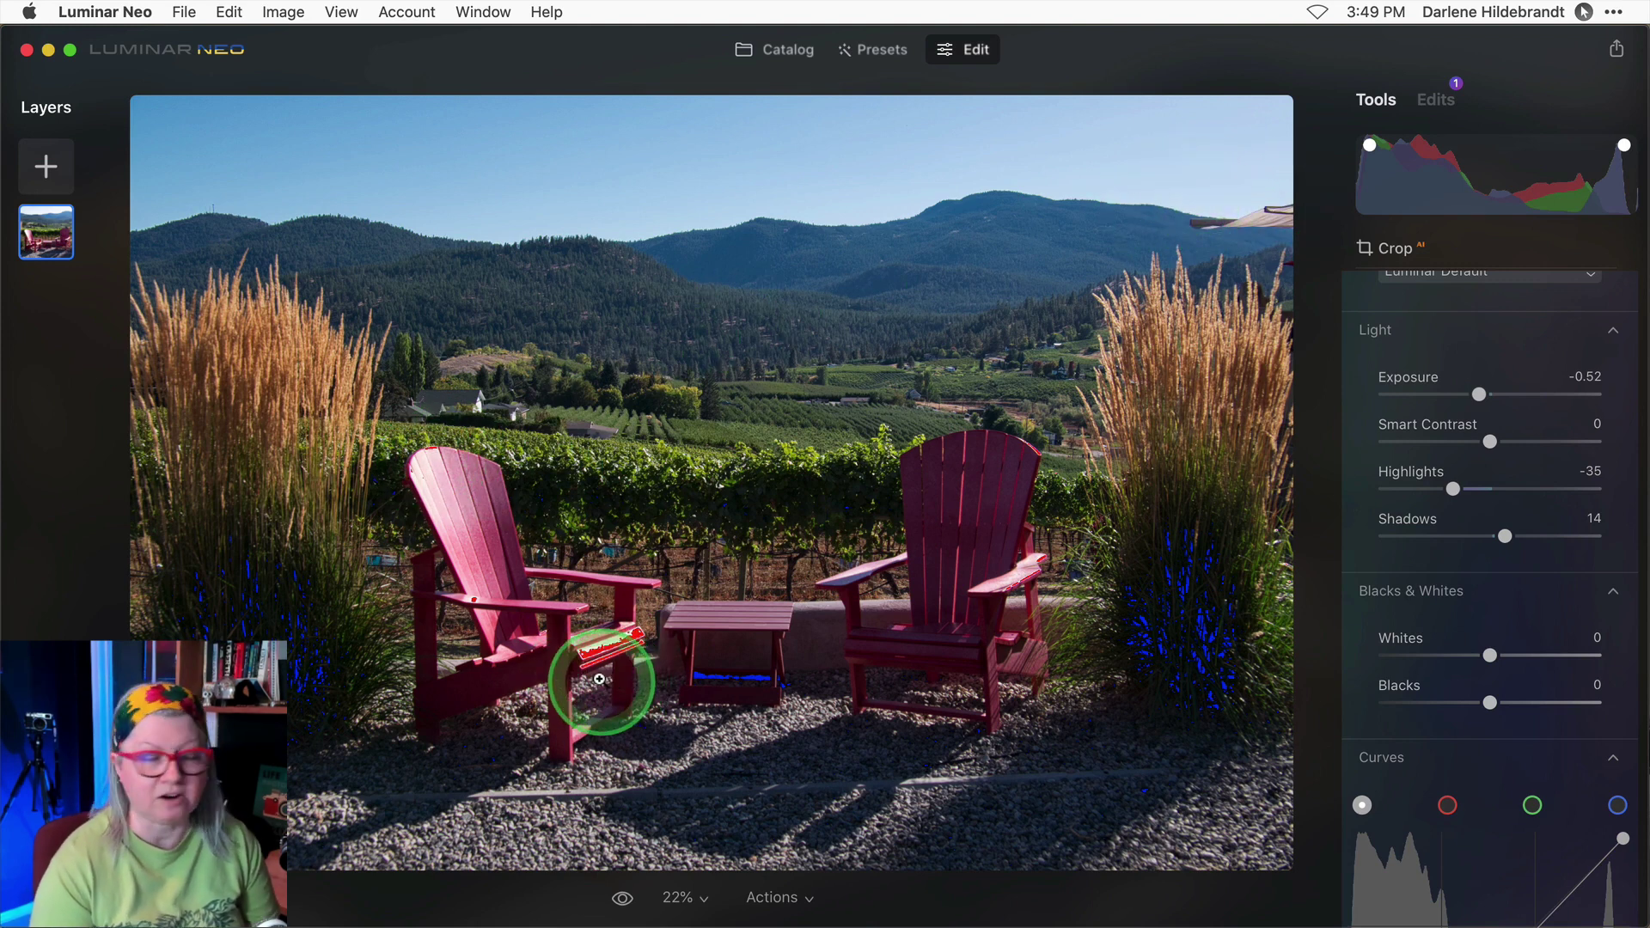
{"action": "key", "text": "super+z"}
{"action": "left_click", "coordinate": [1261, 658]}
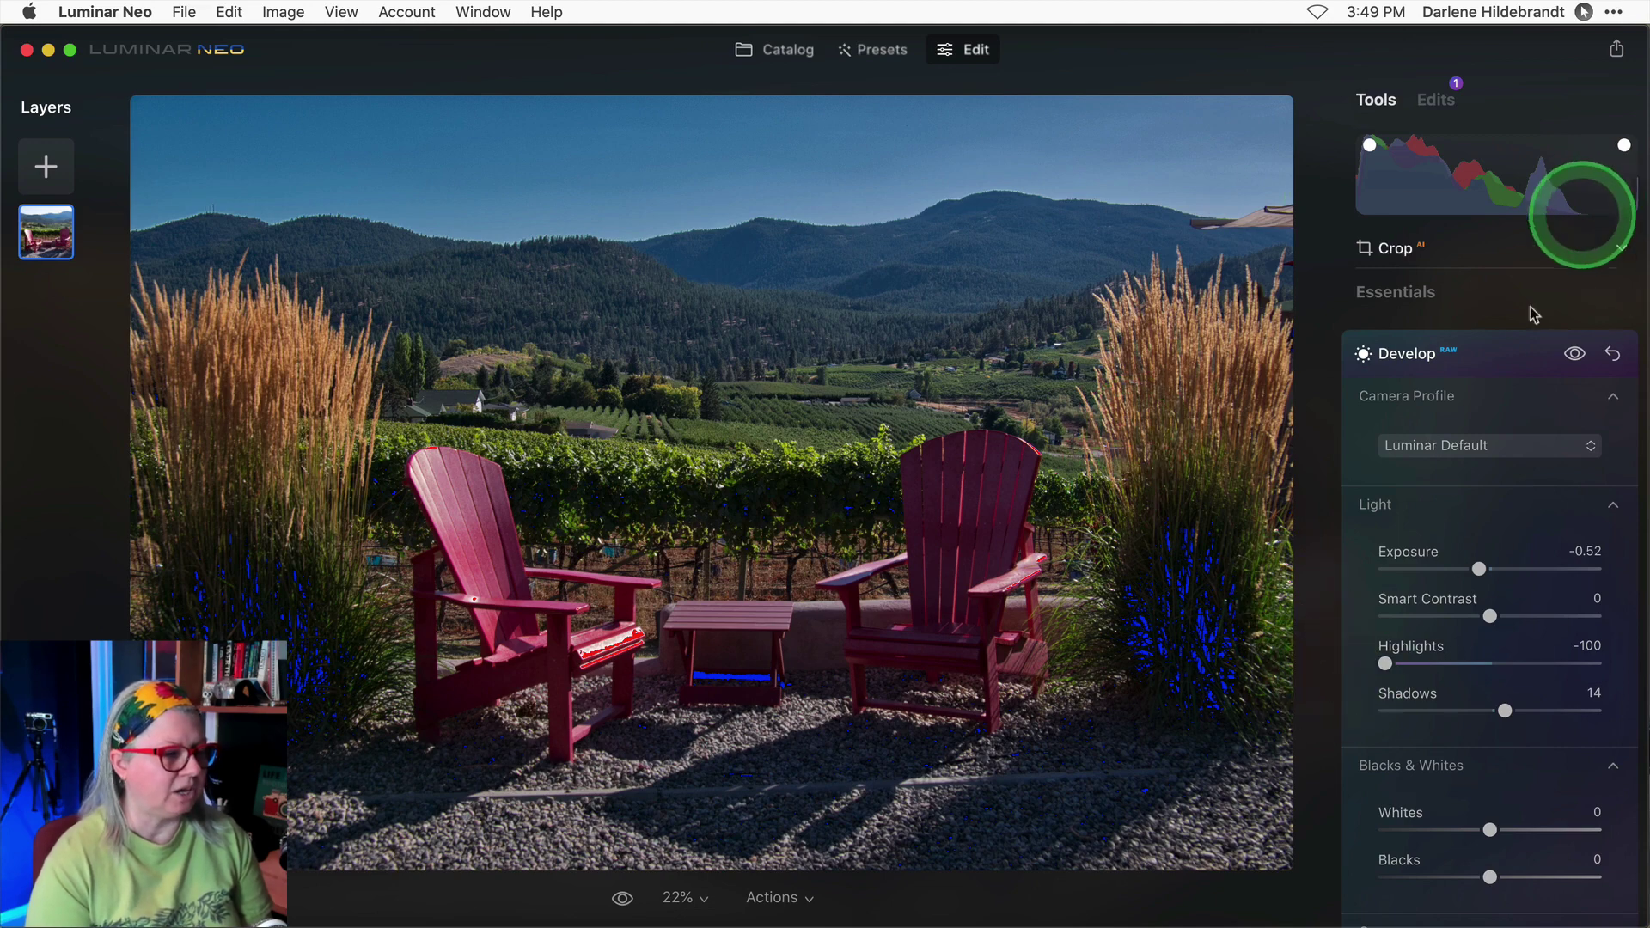
{"action": "left_click_drag", "start_coordinate": [1385, 664], "coordinate": [1436, 663]}
{"action": "left_click", "coordinate": [1458, 449]}
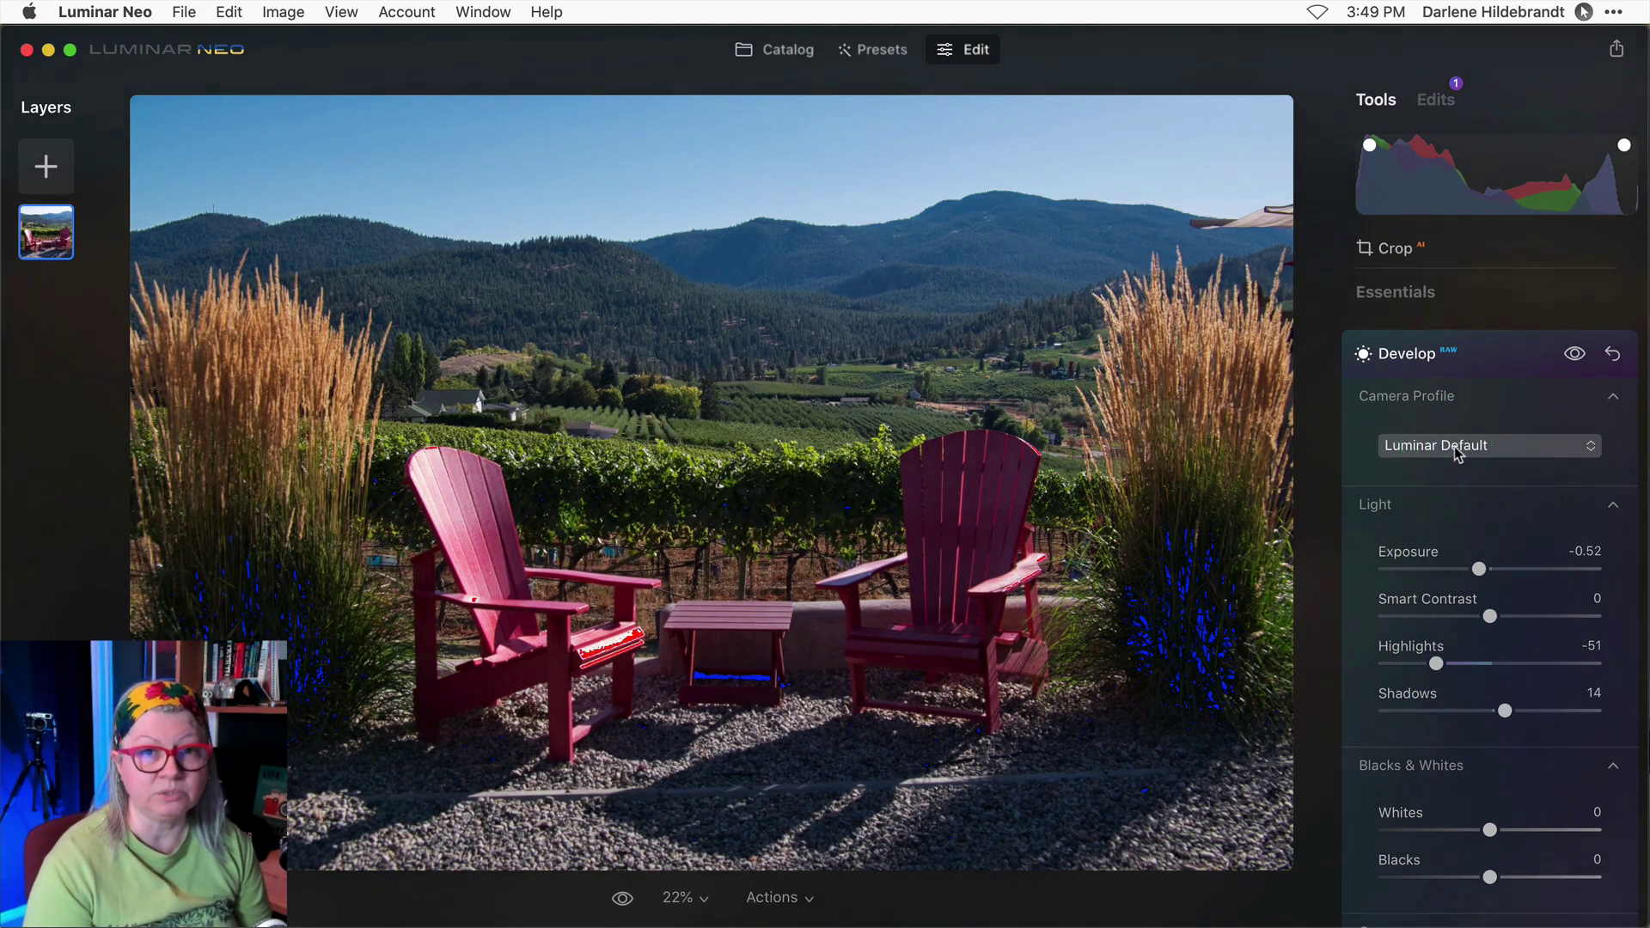
Reopen the Develop adjustments and pull Highlights down to -66
{"action": "left_click", "coordinate": [1458, 448]}
{"action": "left_click", "coordinate": [1431, 340]}
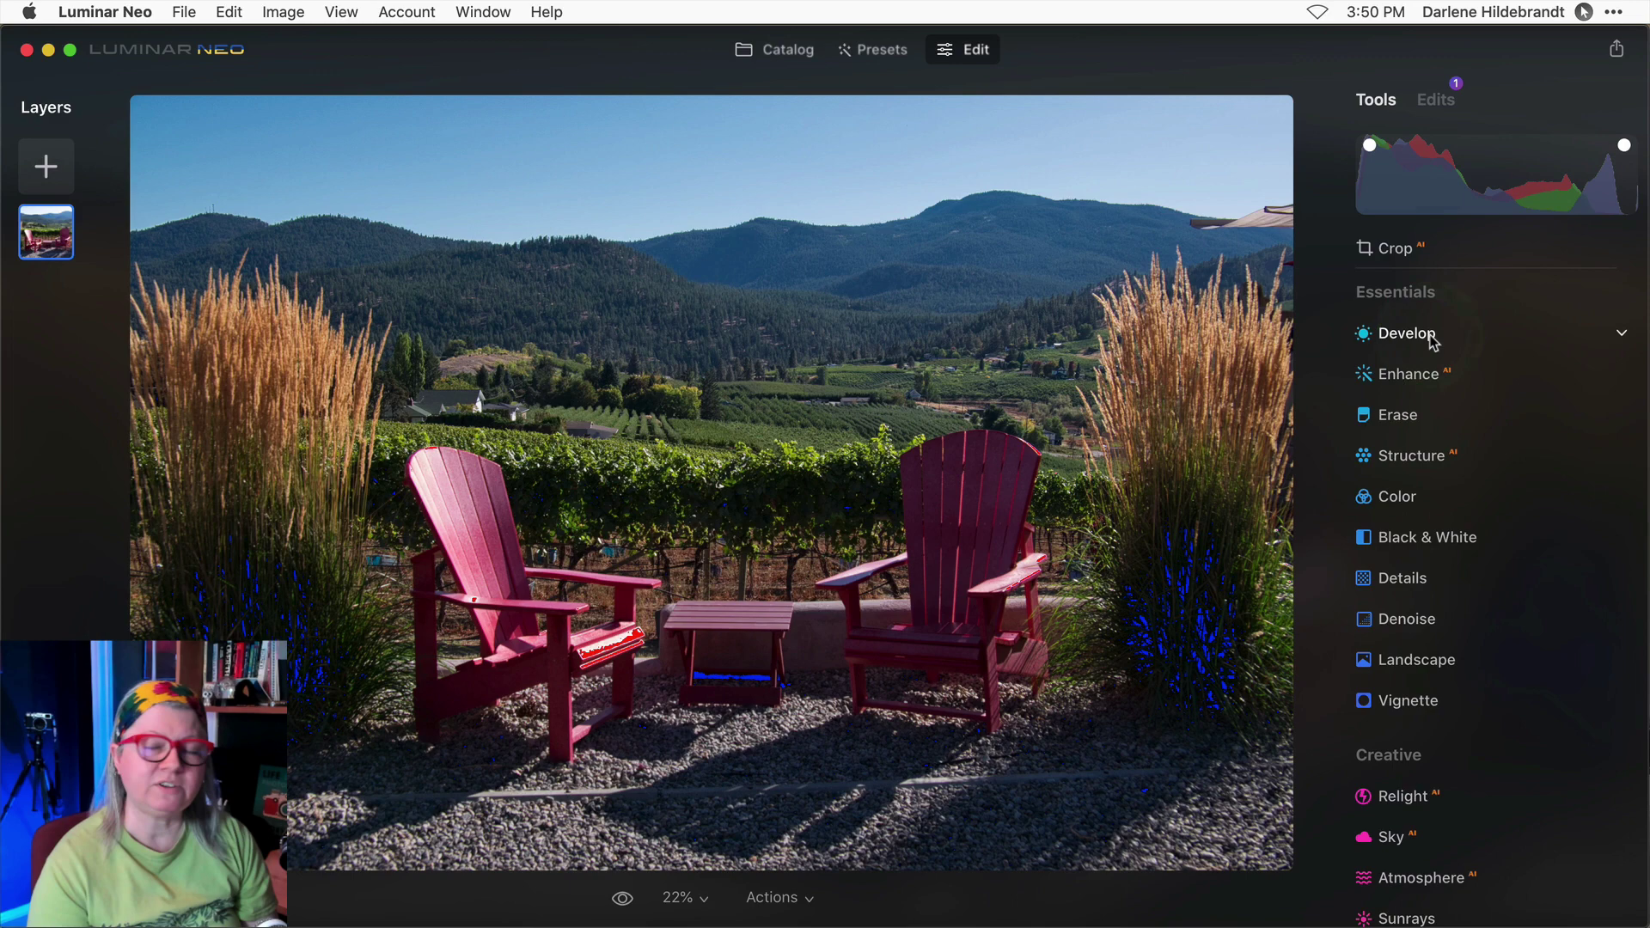
{"action": "left_click", "coordinate": [1432, 340]}
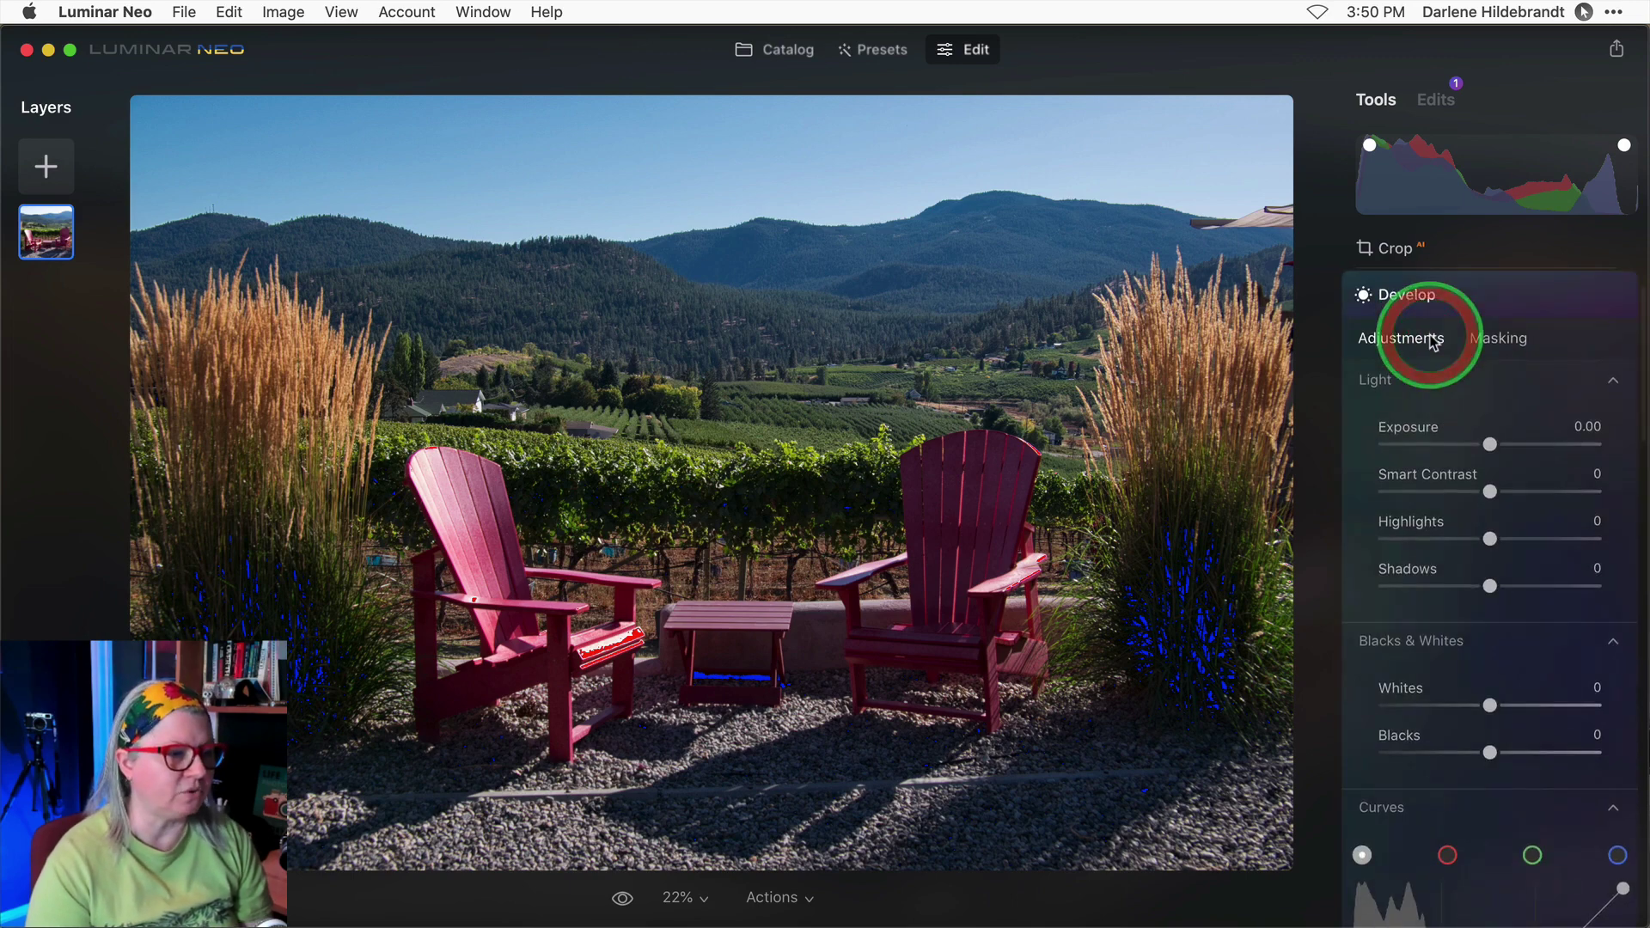
{"action": "left_click_drag", "start_coordinate": [1489, 539], "coordinate": [1416, 539]}
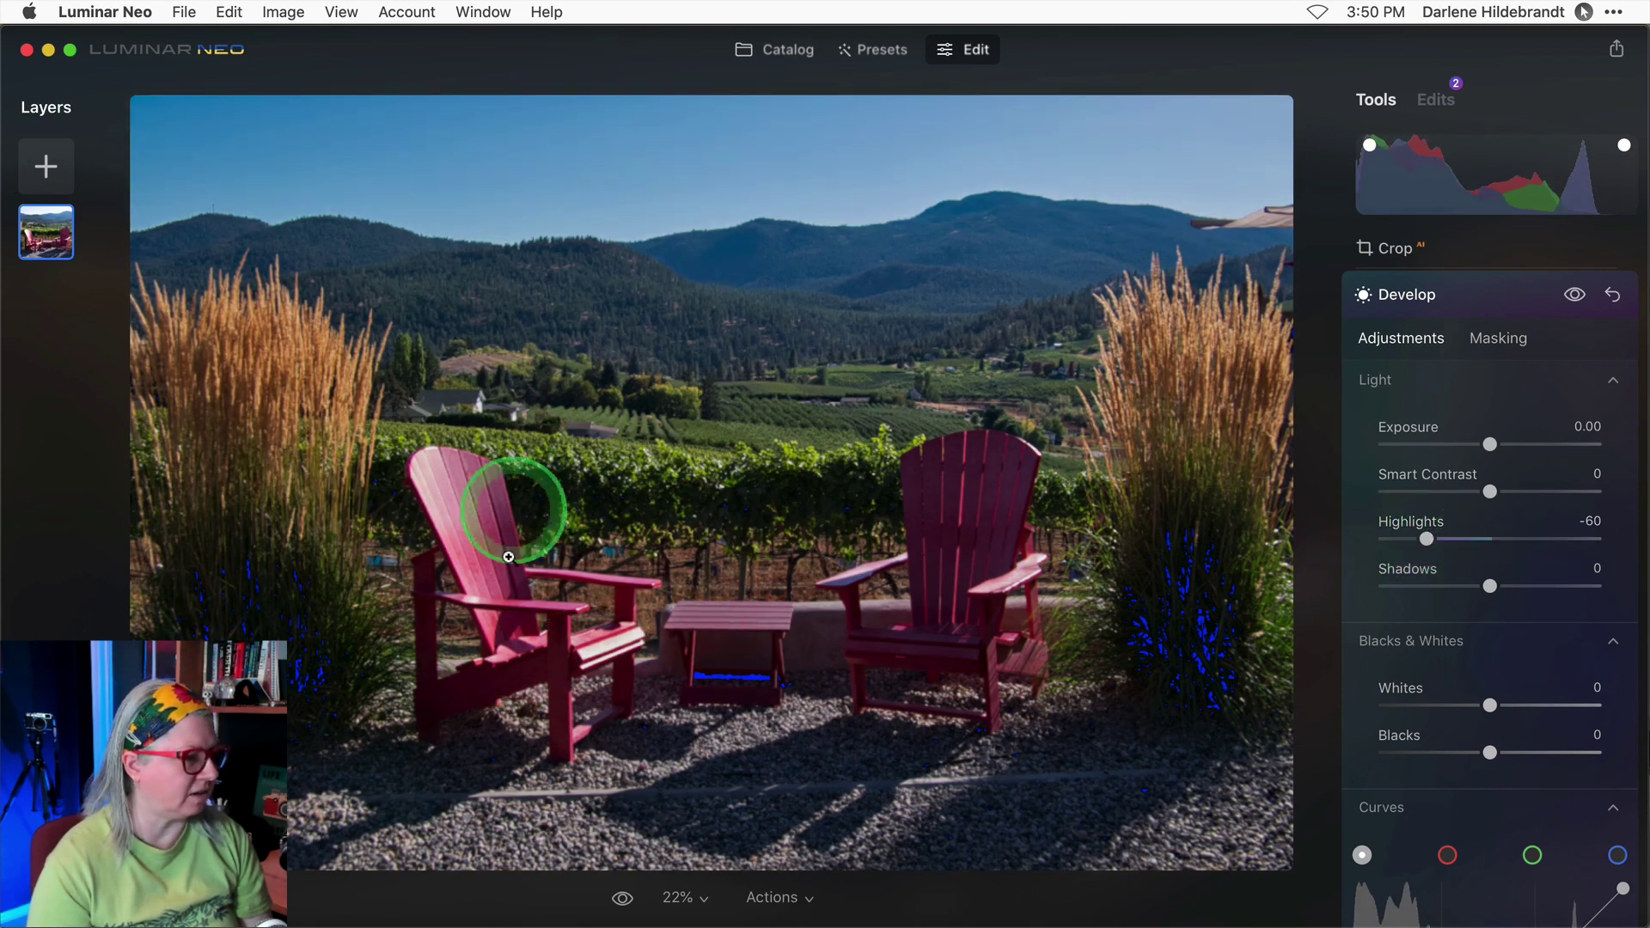
Add a Brush mask at size 100 and paint over both red chairs
{"action": "left_click", "coordinate": [1497, 344]}
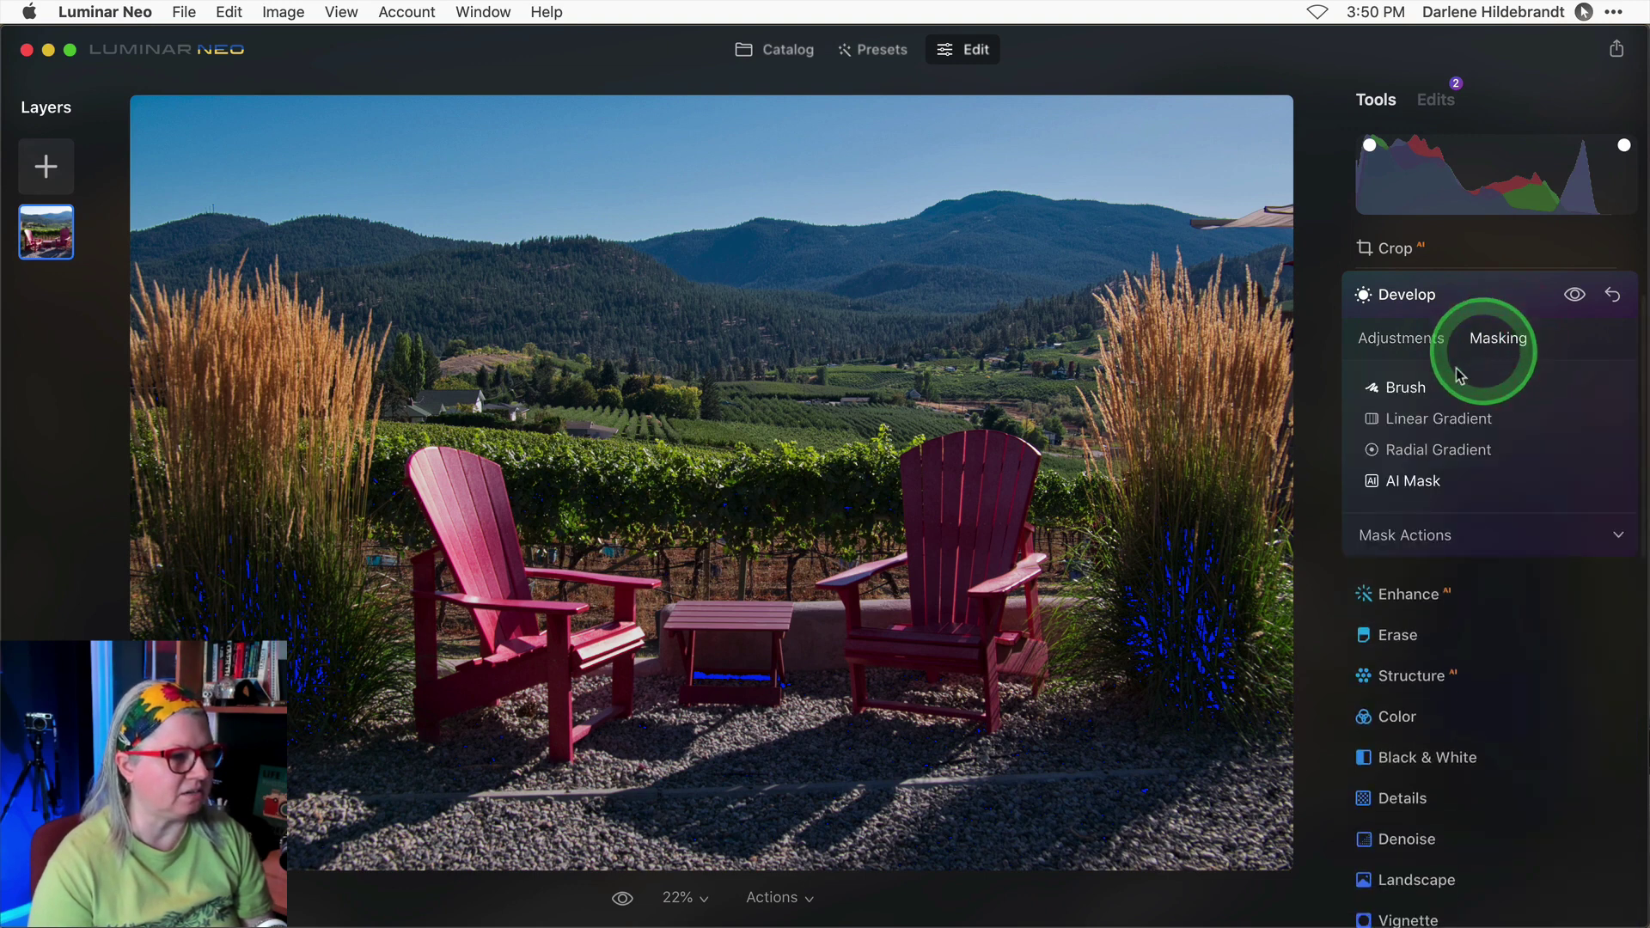
{"action": "left_click", "coordinate": [1405, 387]}
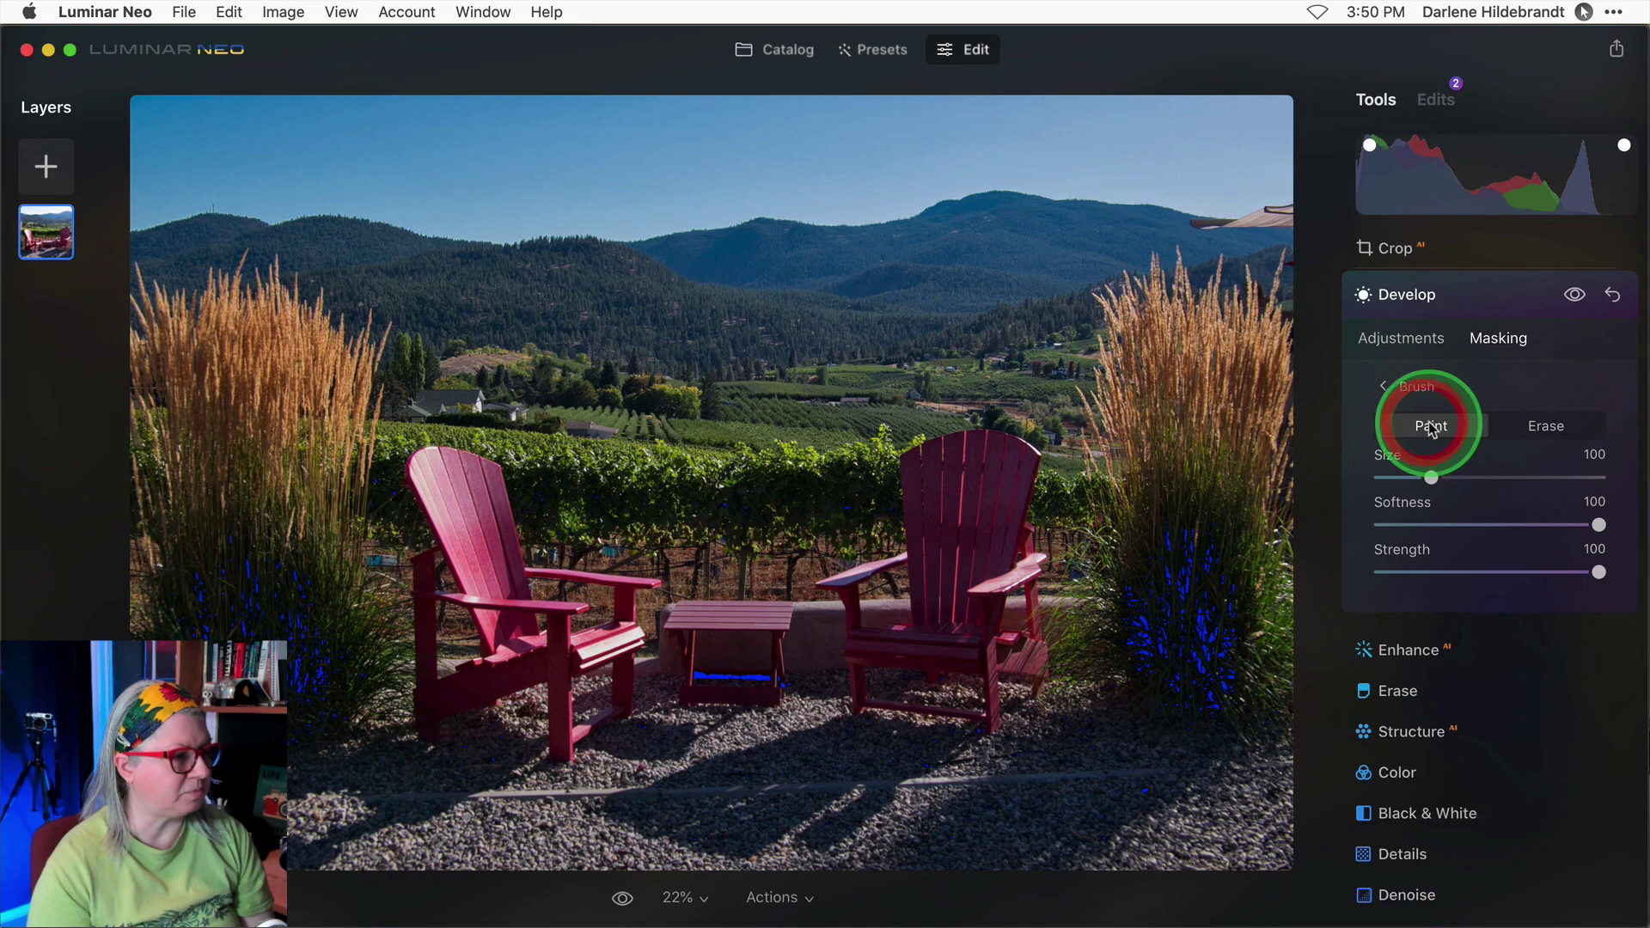
{"action": "key", "text": "bracketleft"}
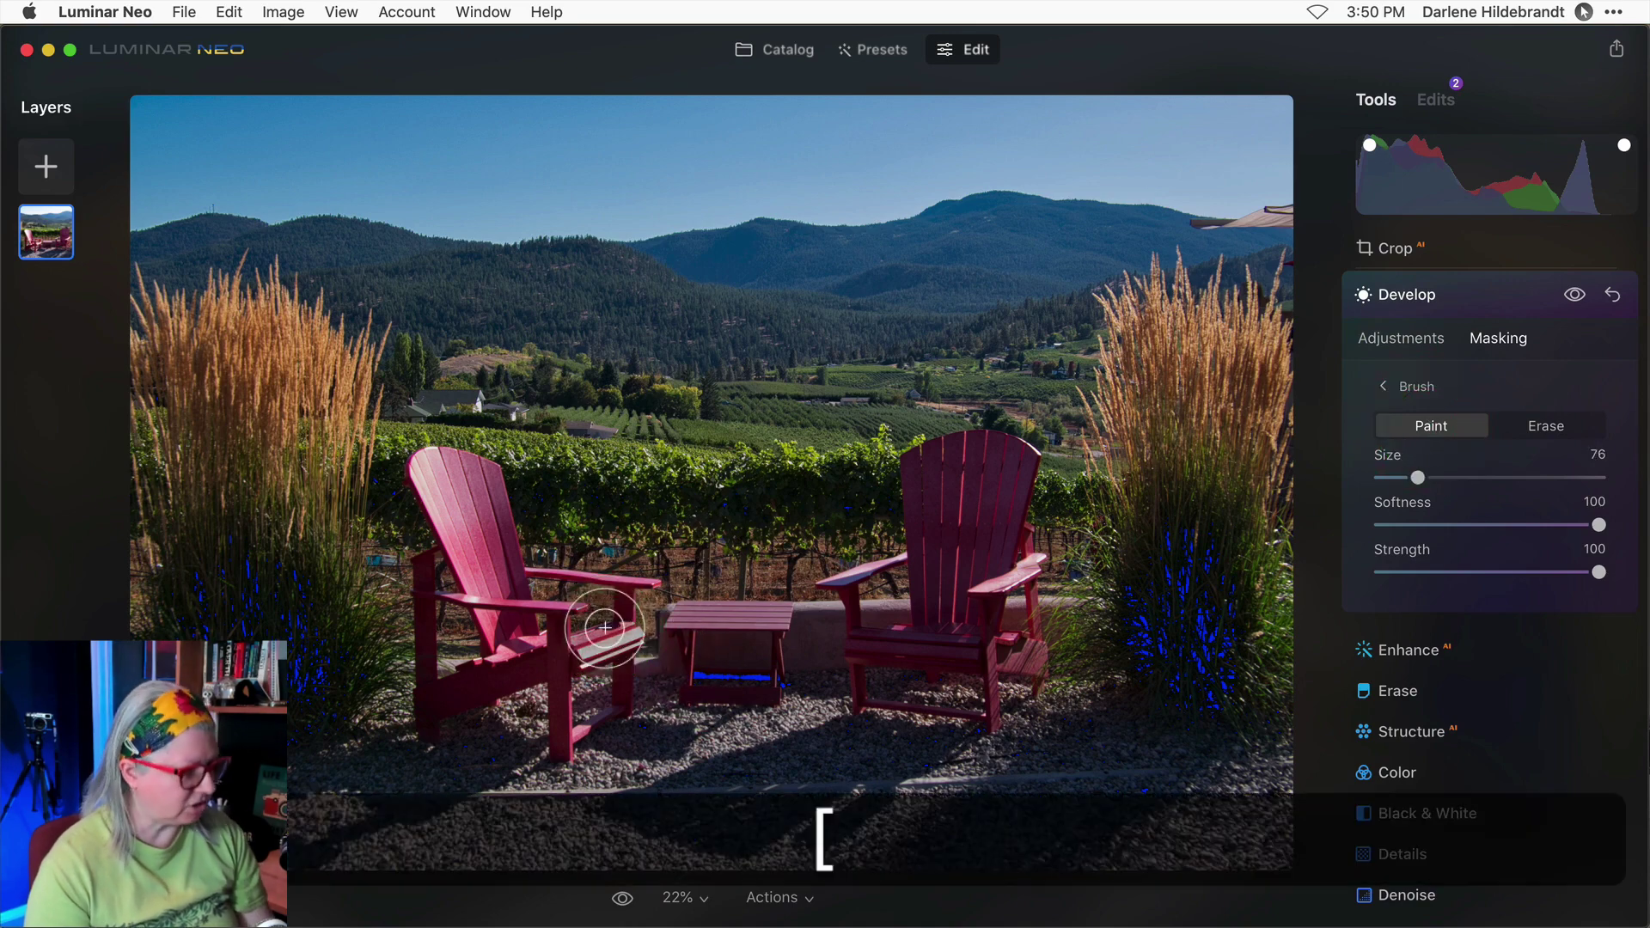
{"action": "key", "text": "bracketright"}
{"action": "key", "text": "bracketright"}
{"action": "key", "text": "bracketright"}
{"action": "key", "text": "bracketright"}
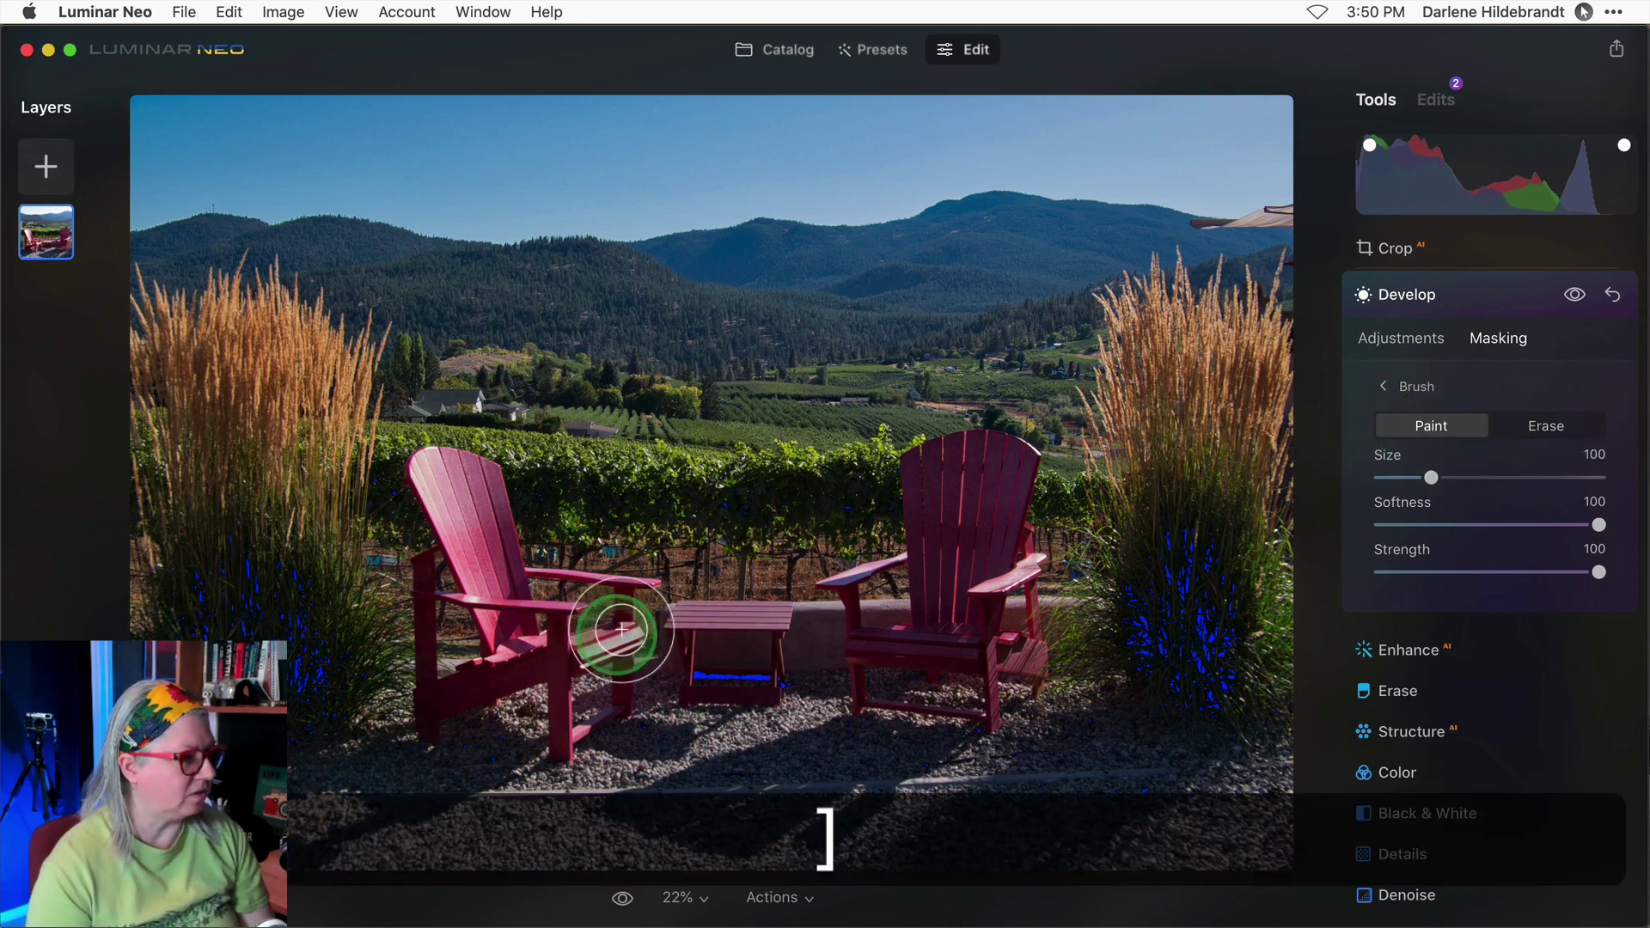
{"action": "mouse_move", "coordinate": [618, 629]}
{"action": "left_mouse_down"}
{"action": "mouse_move", "coordinate": [489, 524]}
{"action": "mouse_move", "coordinate": [464, 471]}
{"action": "mouse_move", "coordinate": [426, 496]}
{"action": "mouse_move", "coordinate": [444, 493]}
{"action": "mouse_move", "coordinate": [420, 482]}
{"action": "mouse_move", "coordinate": [547, 660]}
{"action": "left_mouse_up"}
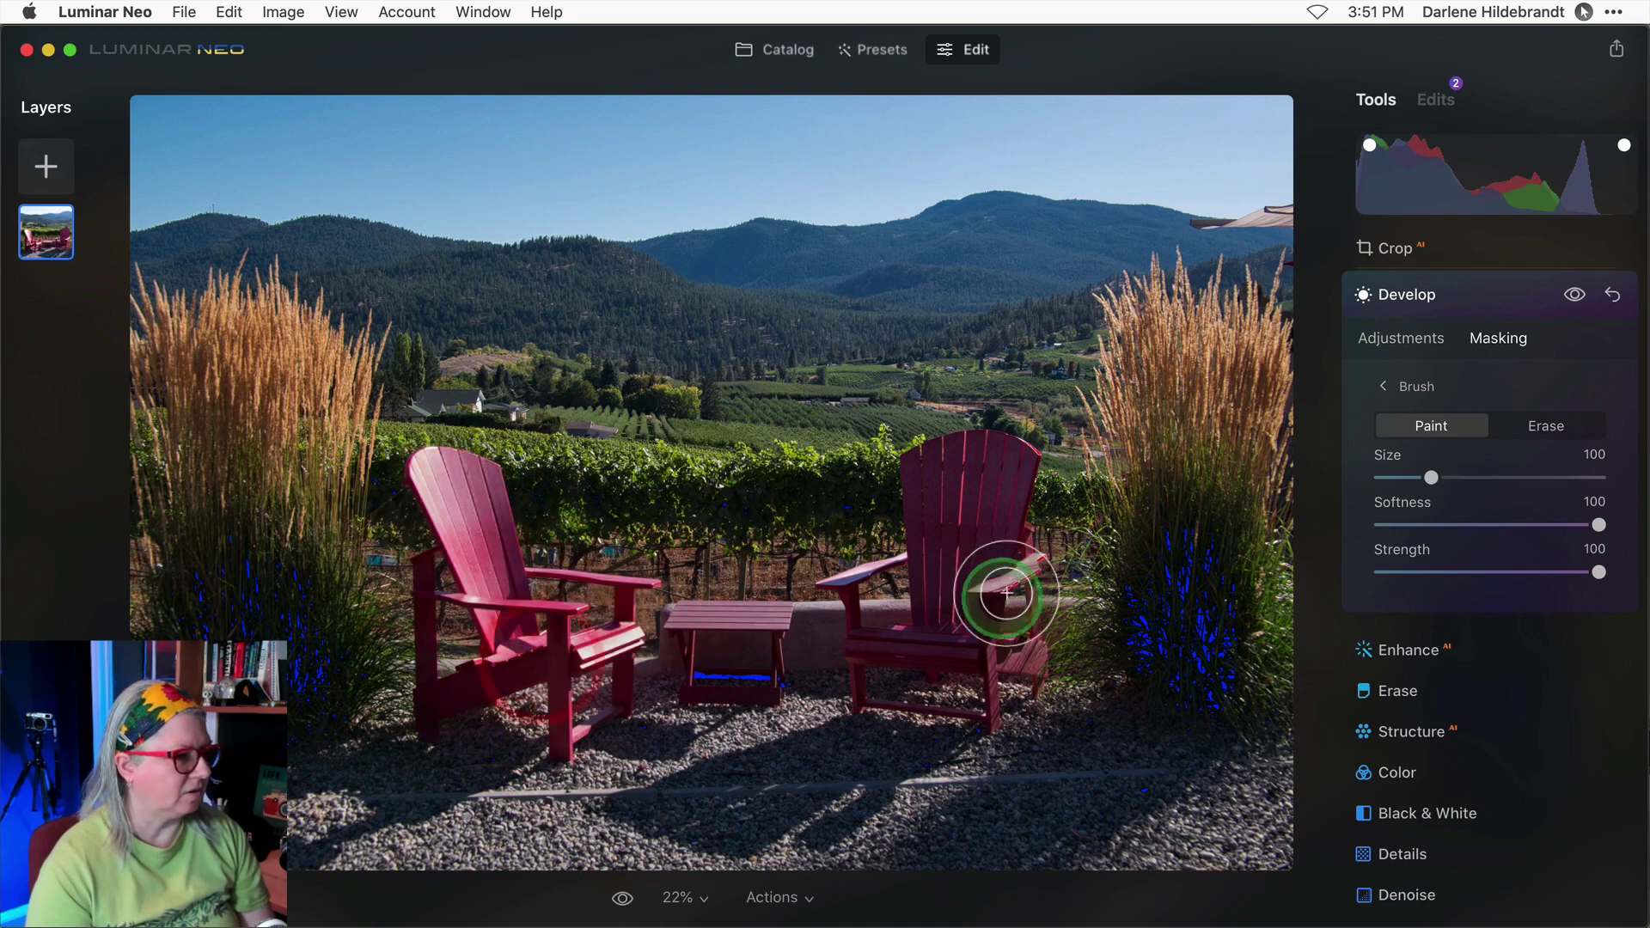
{"action": "mouse_move", "coordinate": [997, 582]}
{"action": "left_mouse_down"}
{"action": "mouse_move", "coordinate": [1040, 558]}
{"action": "mouse_move", "coordinate": [1000, 608]}
{"action": "mouse_move", "coordinate": [1041, 539]}
{"action": "mouse_move", "coordinate": [1030, 462]}
{"action": "mouse_move", "coordinate": [1044, 548]}
{"action": "mouse_move", "coordinate": [1036, 637]}
{"action": "left_mouse_up"}
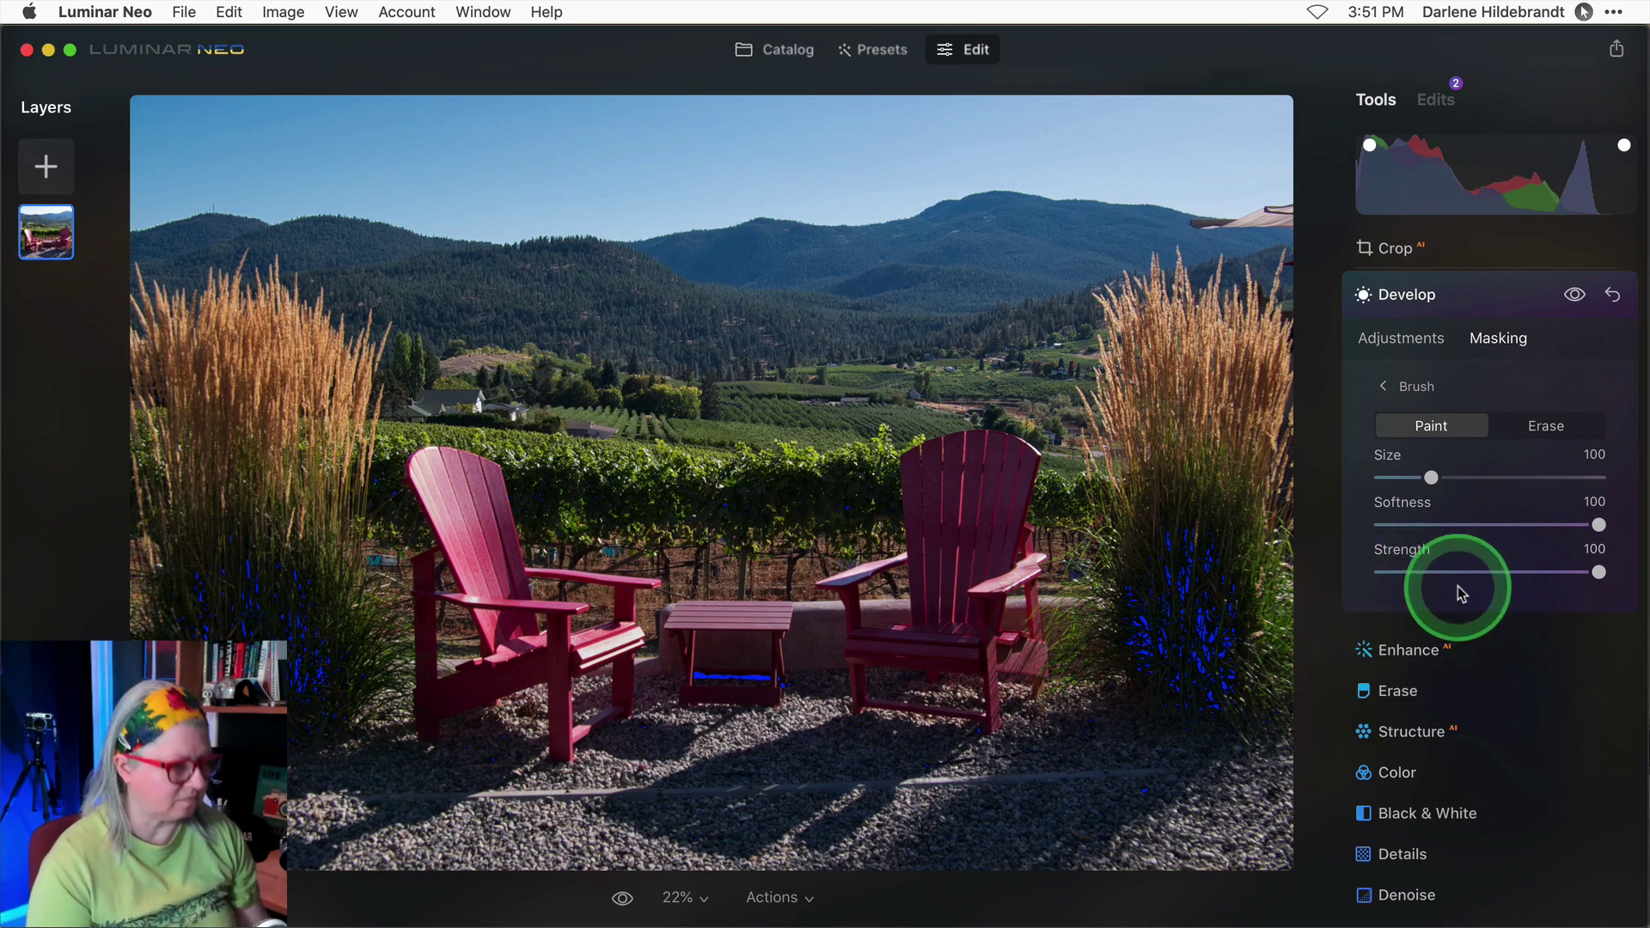
Toggle the Develop edit's visibility to compare the masked result before and after
{"action": "left_click", "coordinate": [1575, 297]}
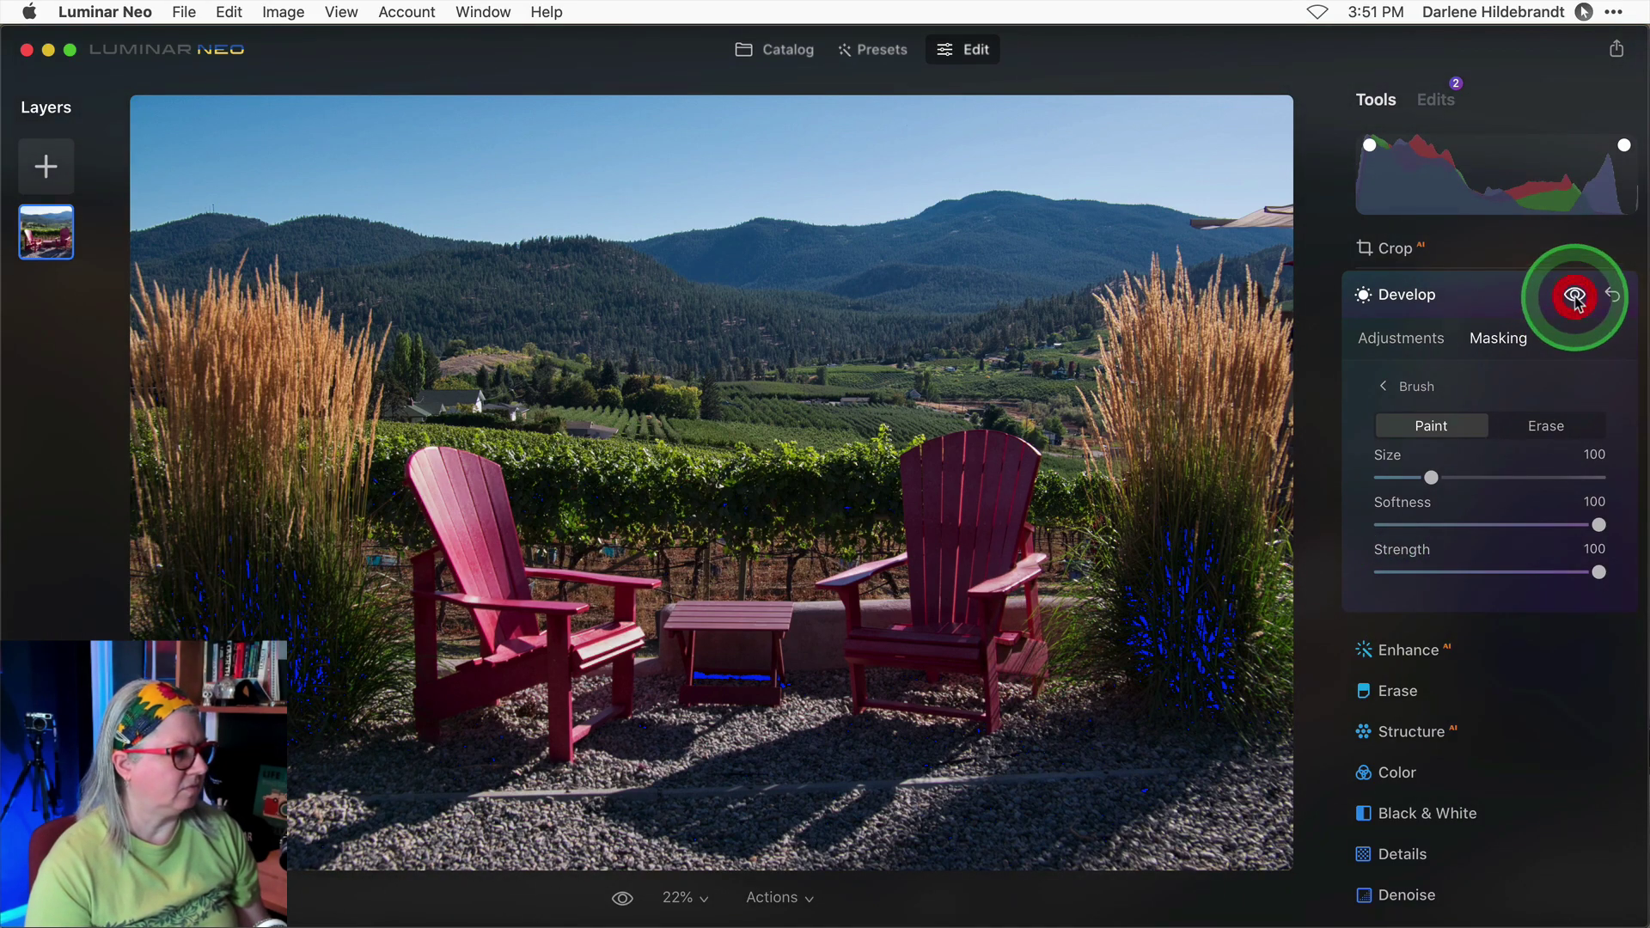
{"action": "left_click", "coordinate": [1578, 300]}
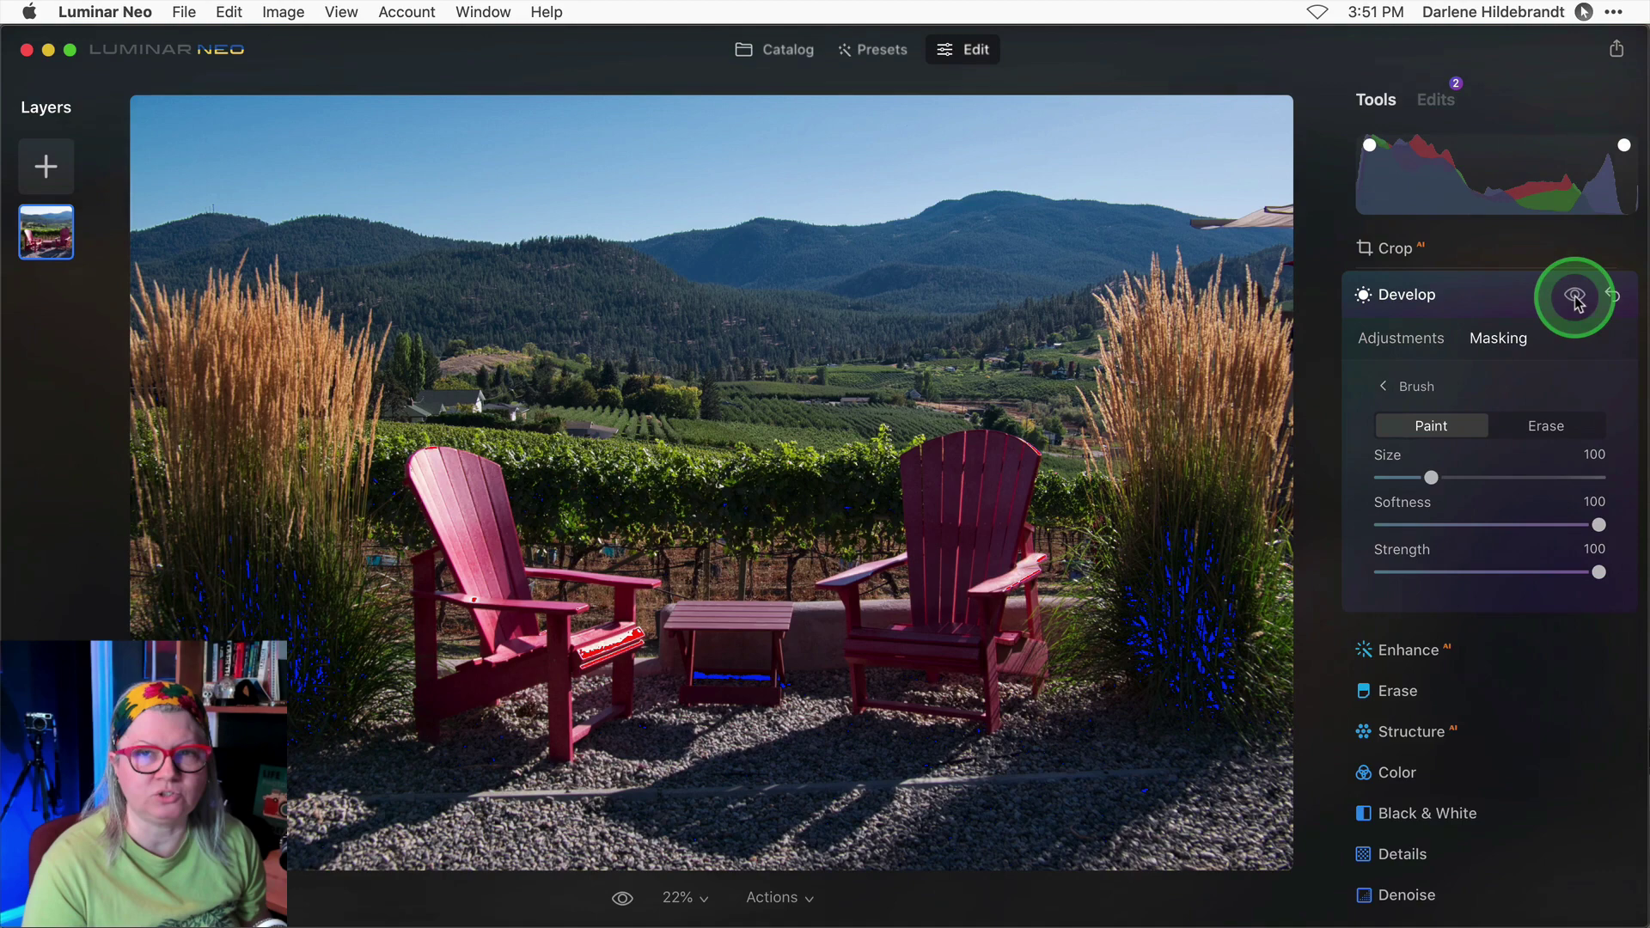
{"action": "left_click", "coordinate": [1575, 297]}
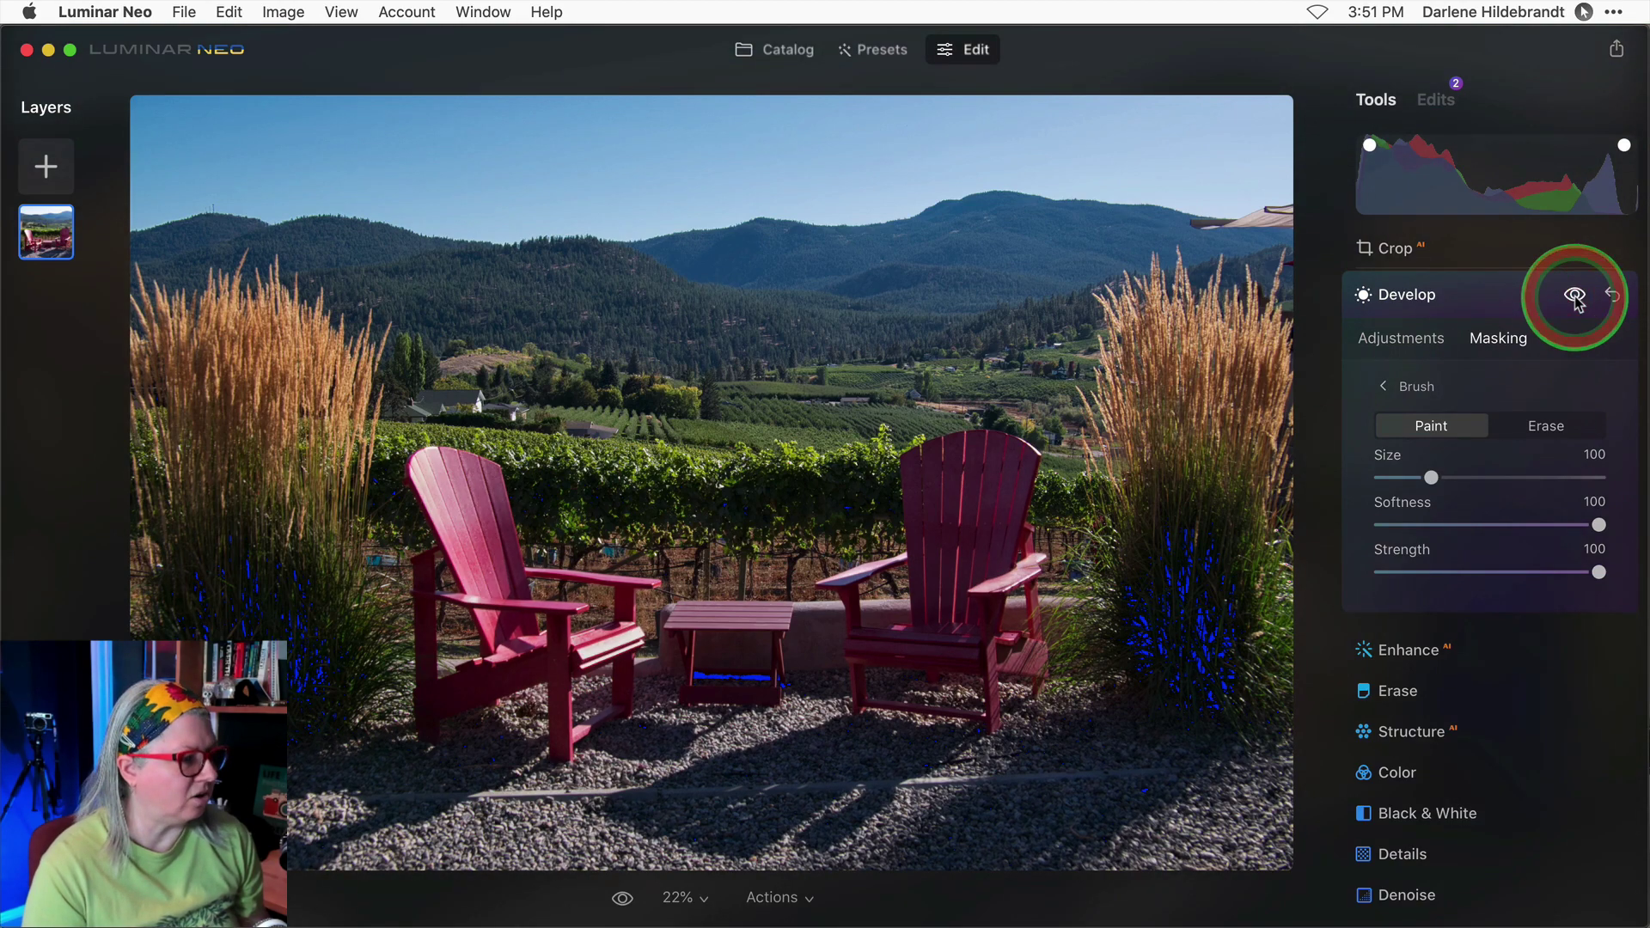
{"action": "mouse_move", "coordinate": [1029, 465]}
{"action": "left_mouse_down"}
{"action": "mouse_move", "coordinate": [570, 582]}
{"action": "mouse_move", "coordinate": [726, 640]}
{"action": "left_mouse_up"}
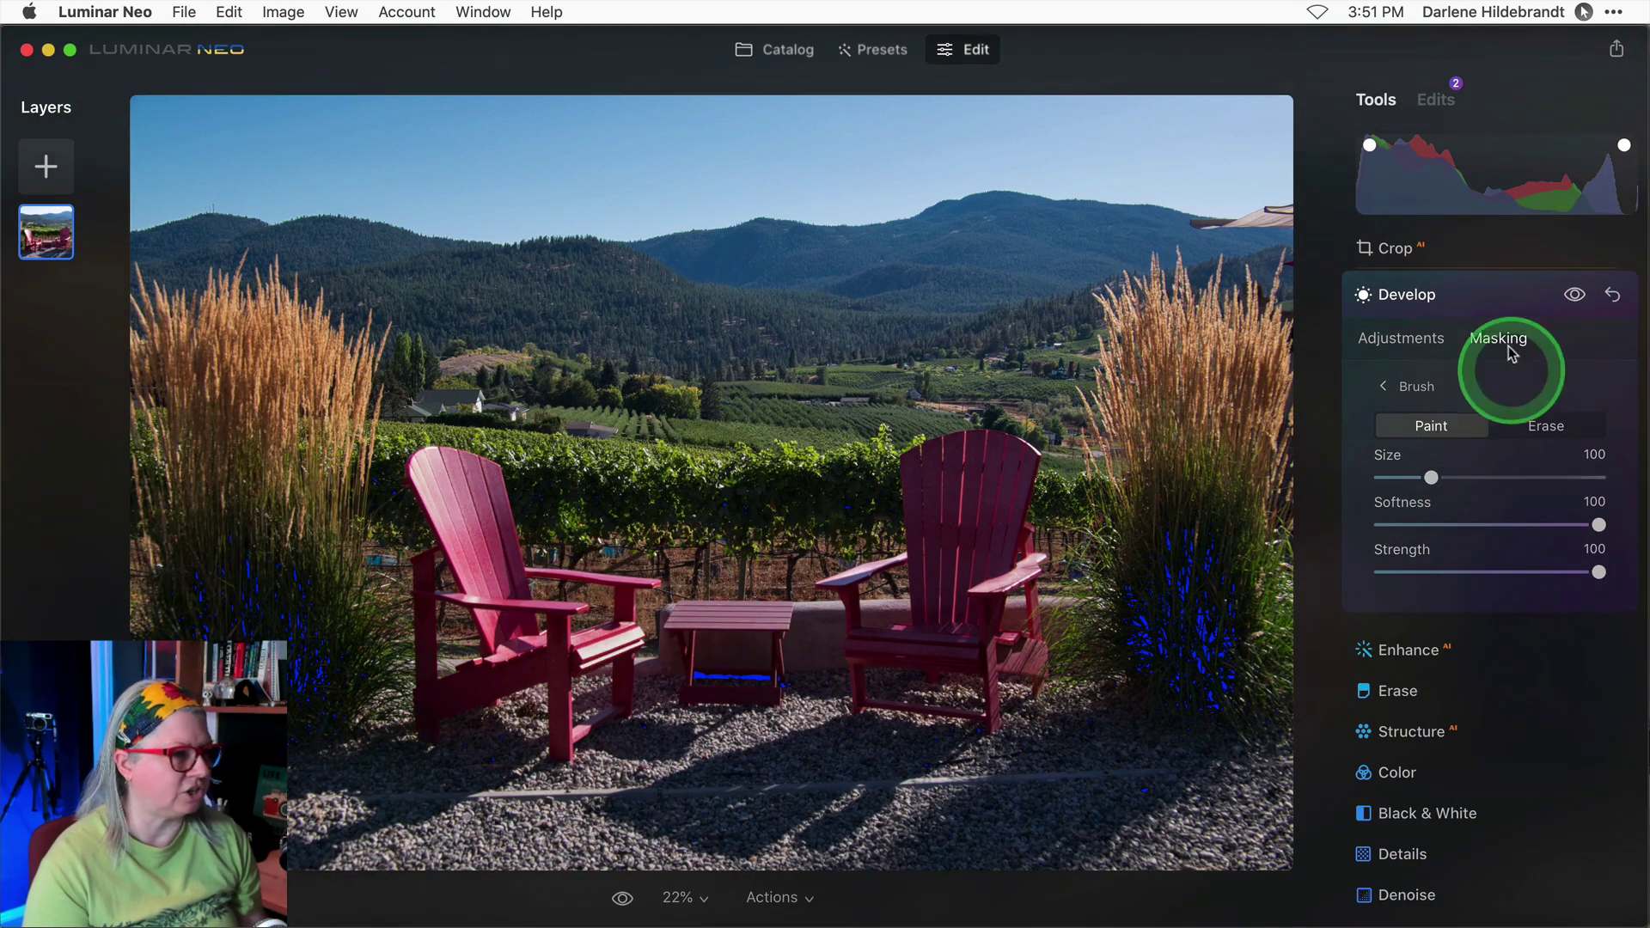
{"action": "left_click", "coordinate": [1500, 295]}
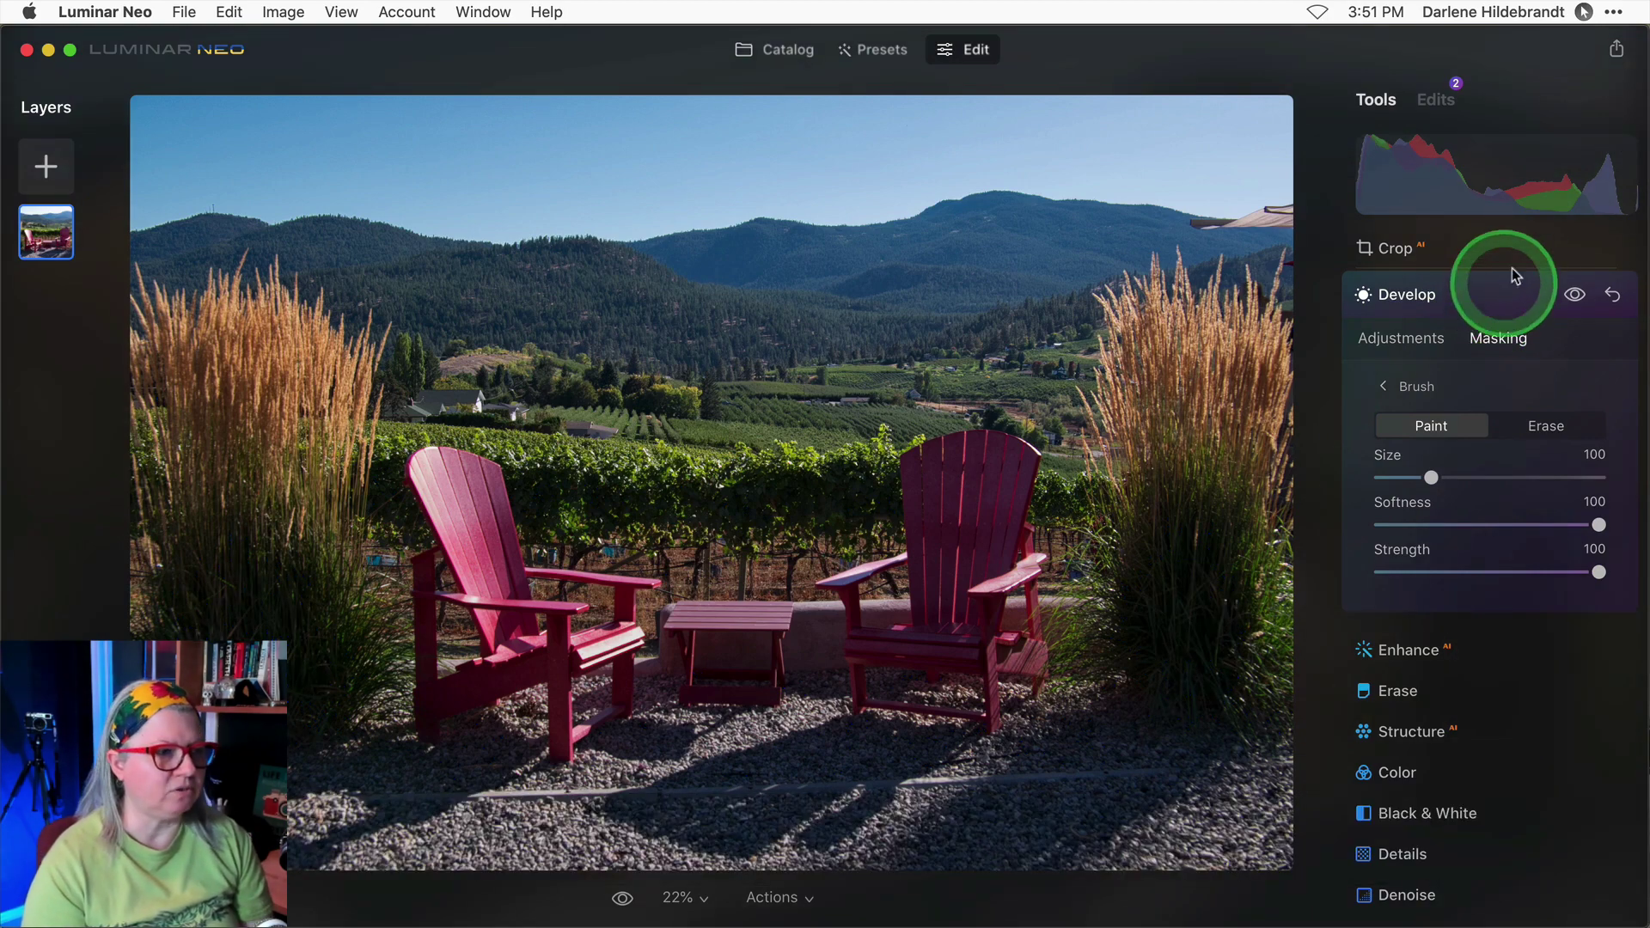
{"action": "left_click", "coordinate": [1583, 209]}
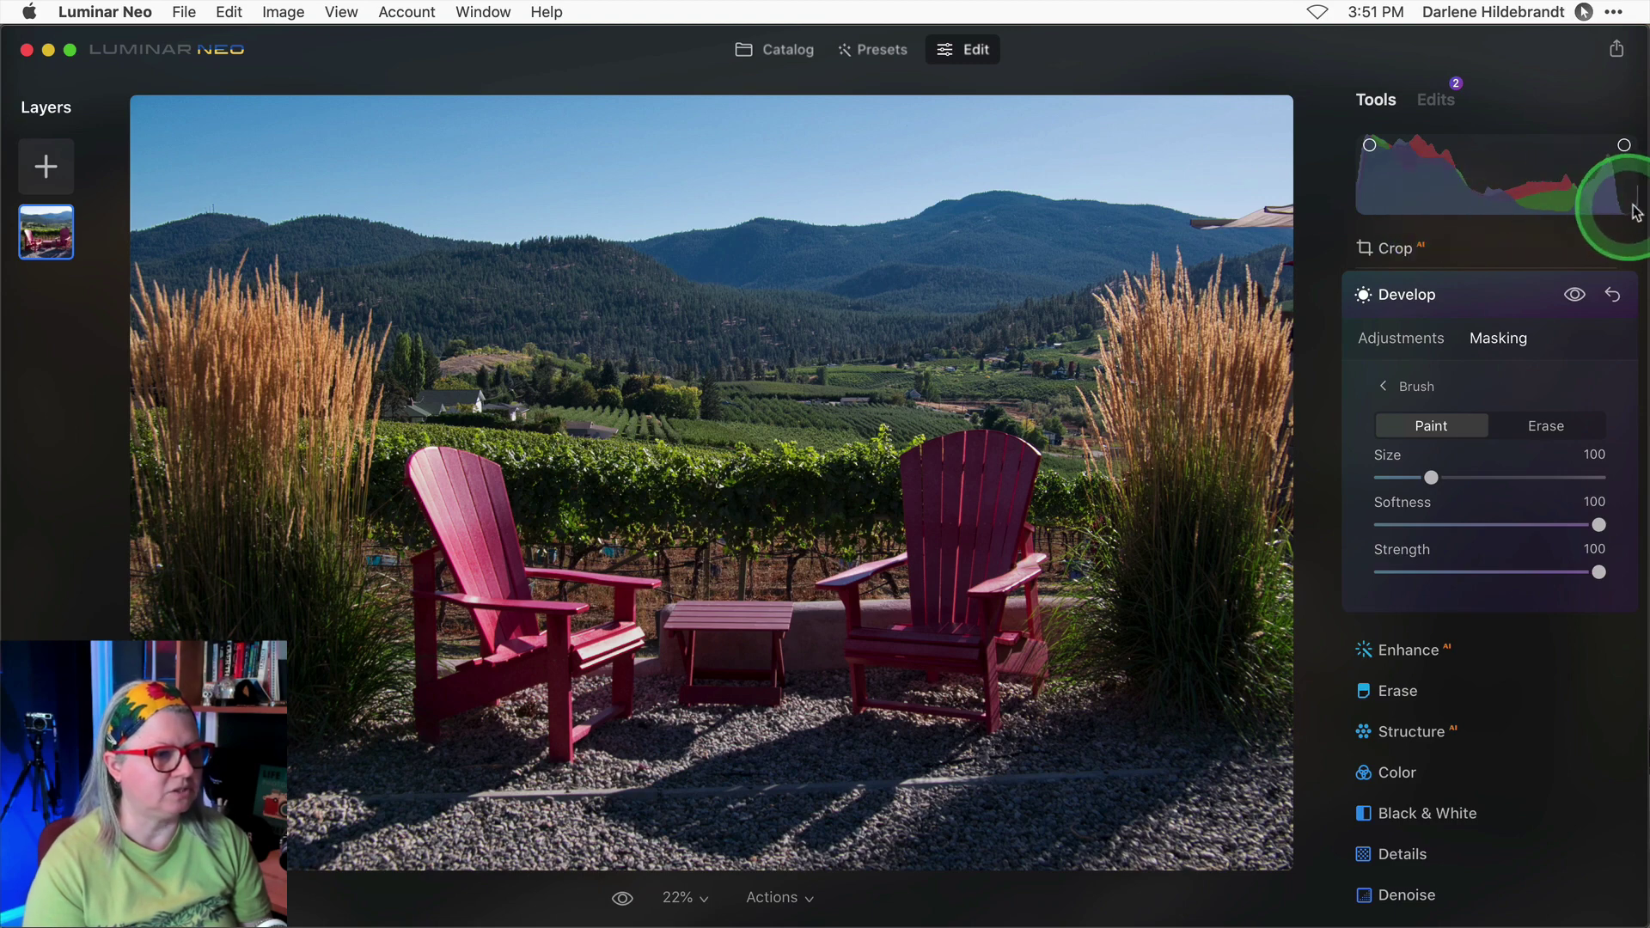
{"action": "key", "text": "j"}
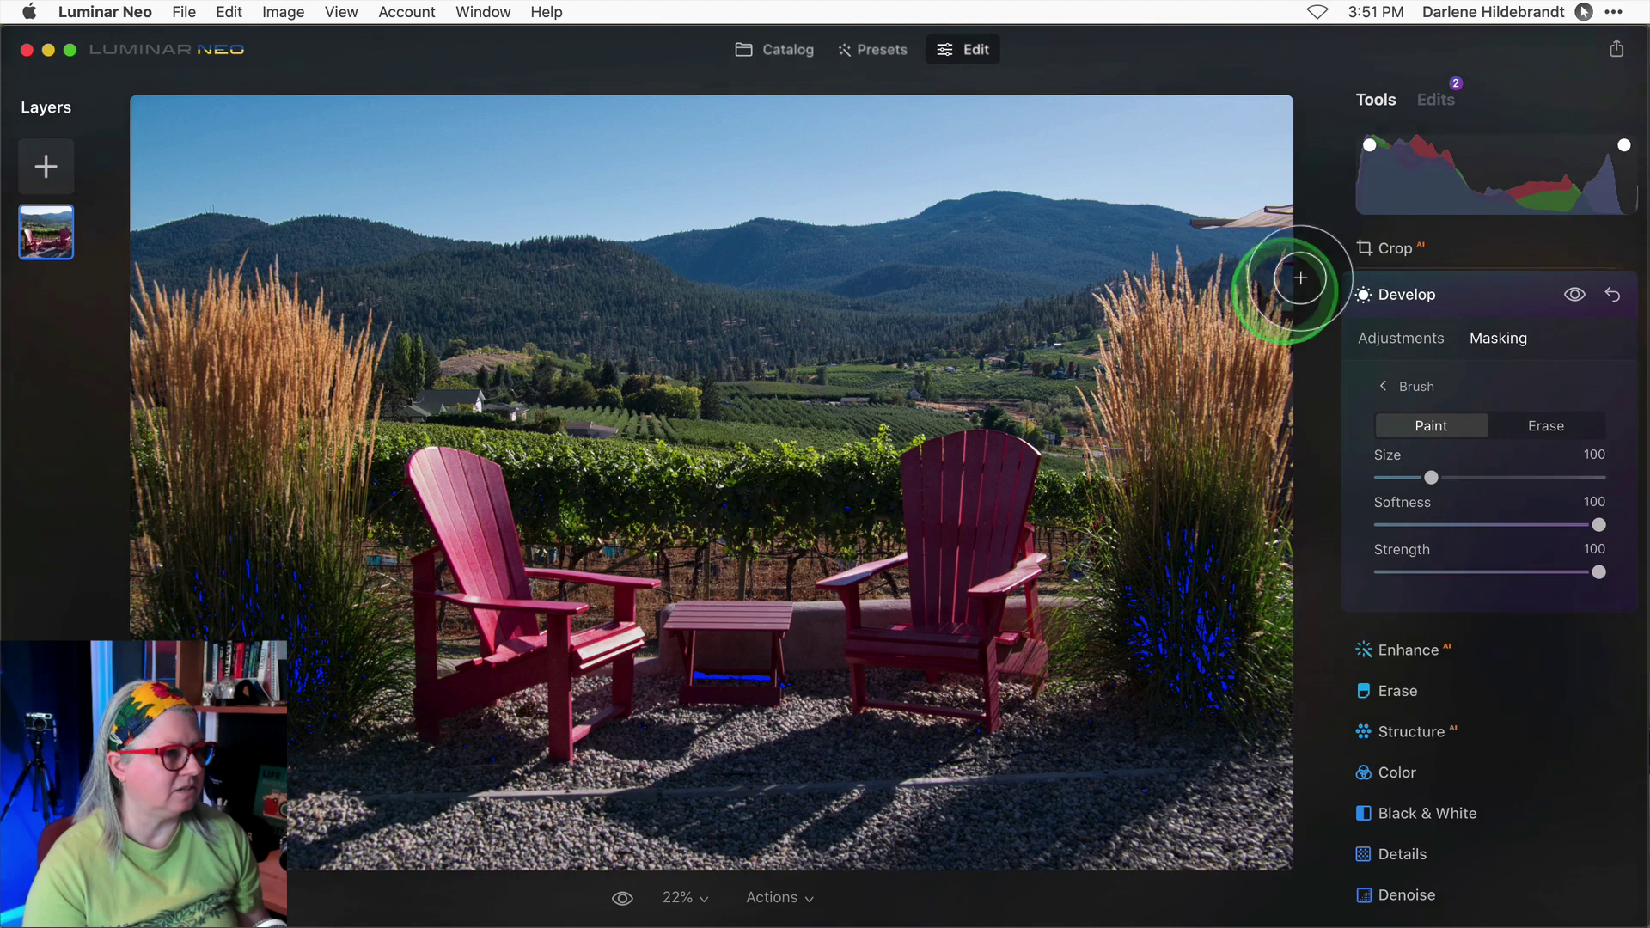
{"action": "left_click", "coordinate": [1416, 196]}
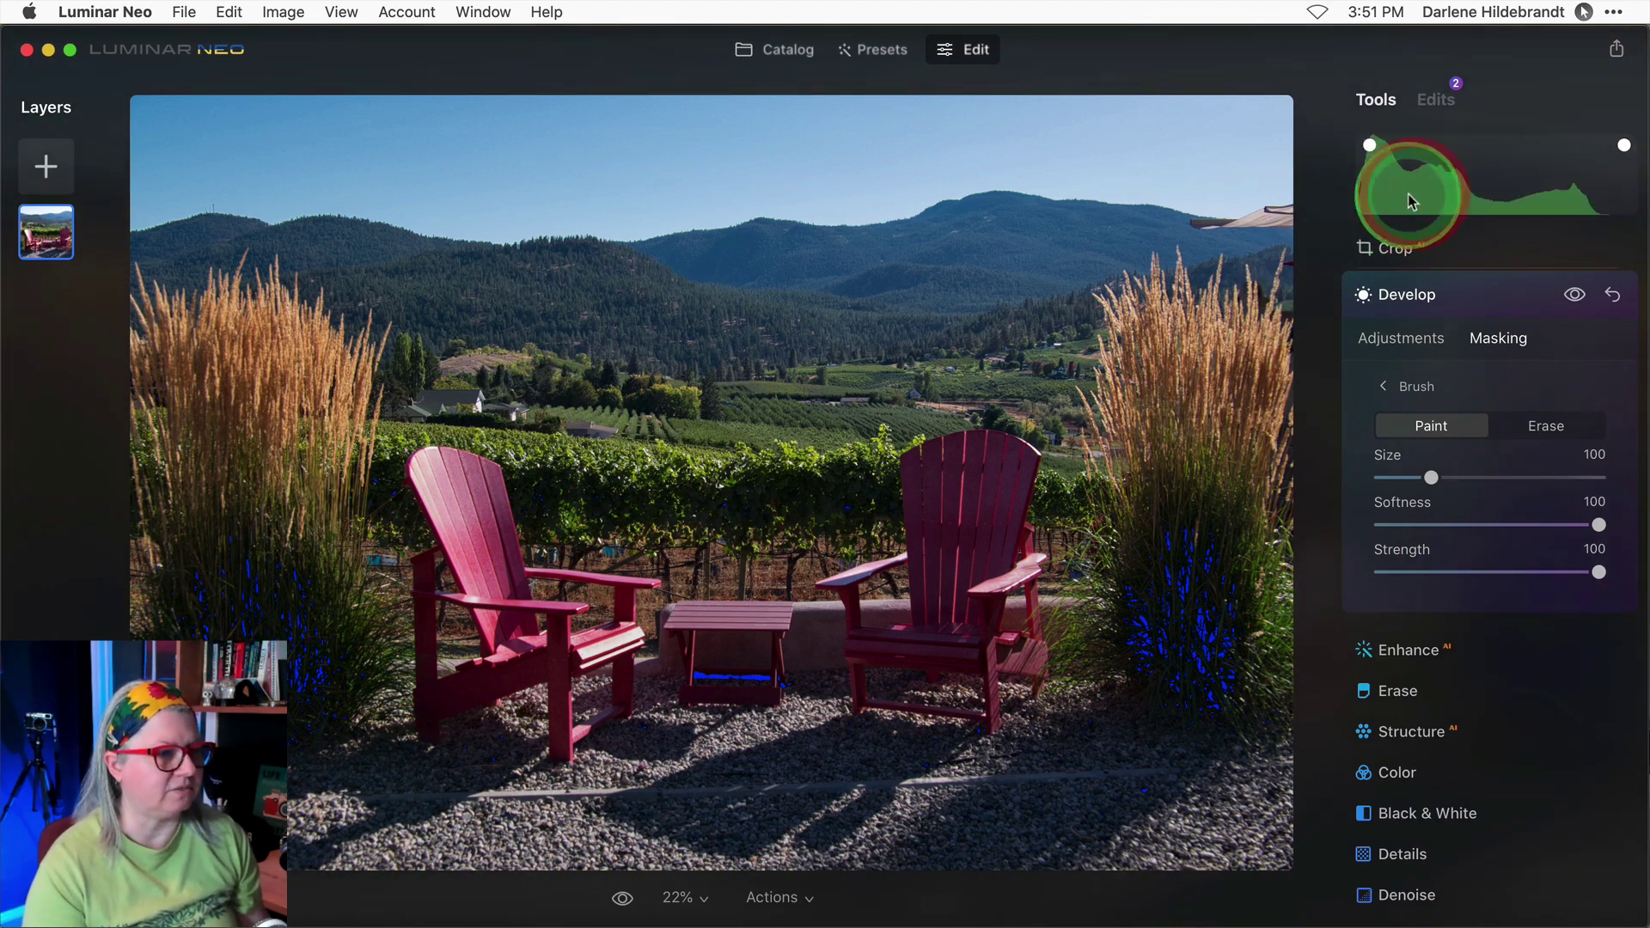
{"action": "left_click", "coordinate": [1408, 197]}
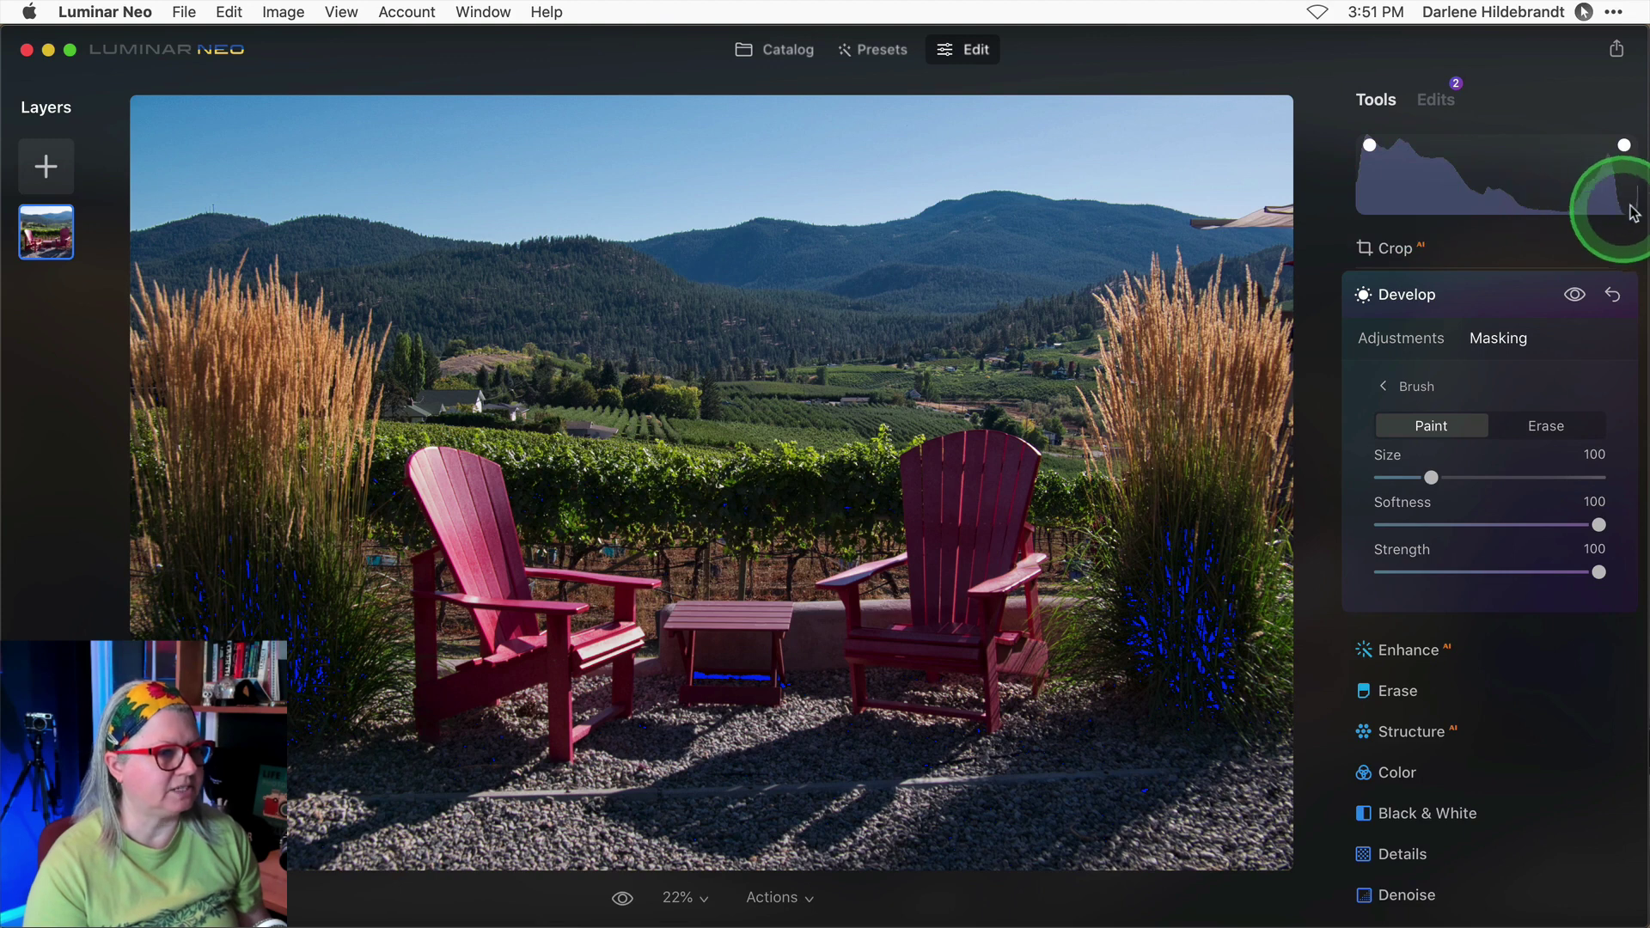
{"action": "left_click", "coordinate": [1418, 200]}
{"action": "left_click", "coordinate": [1418, 203]}
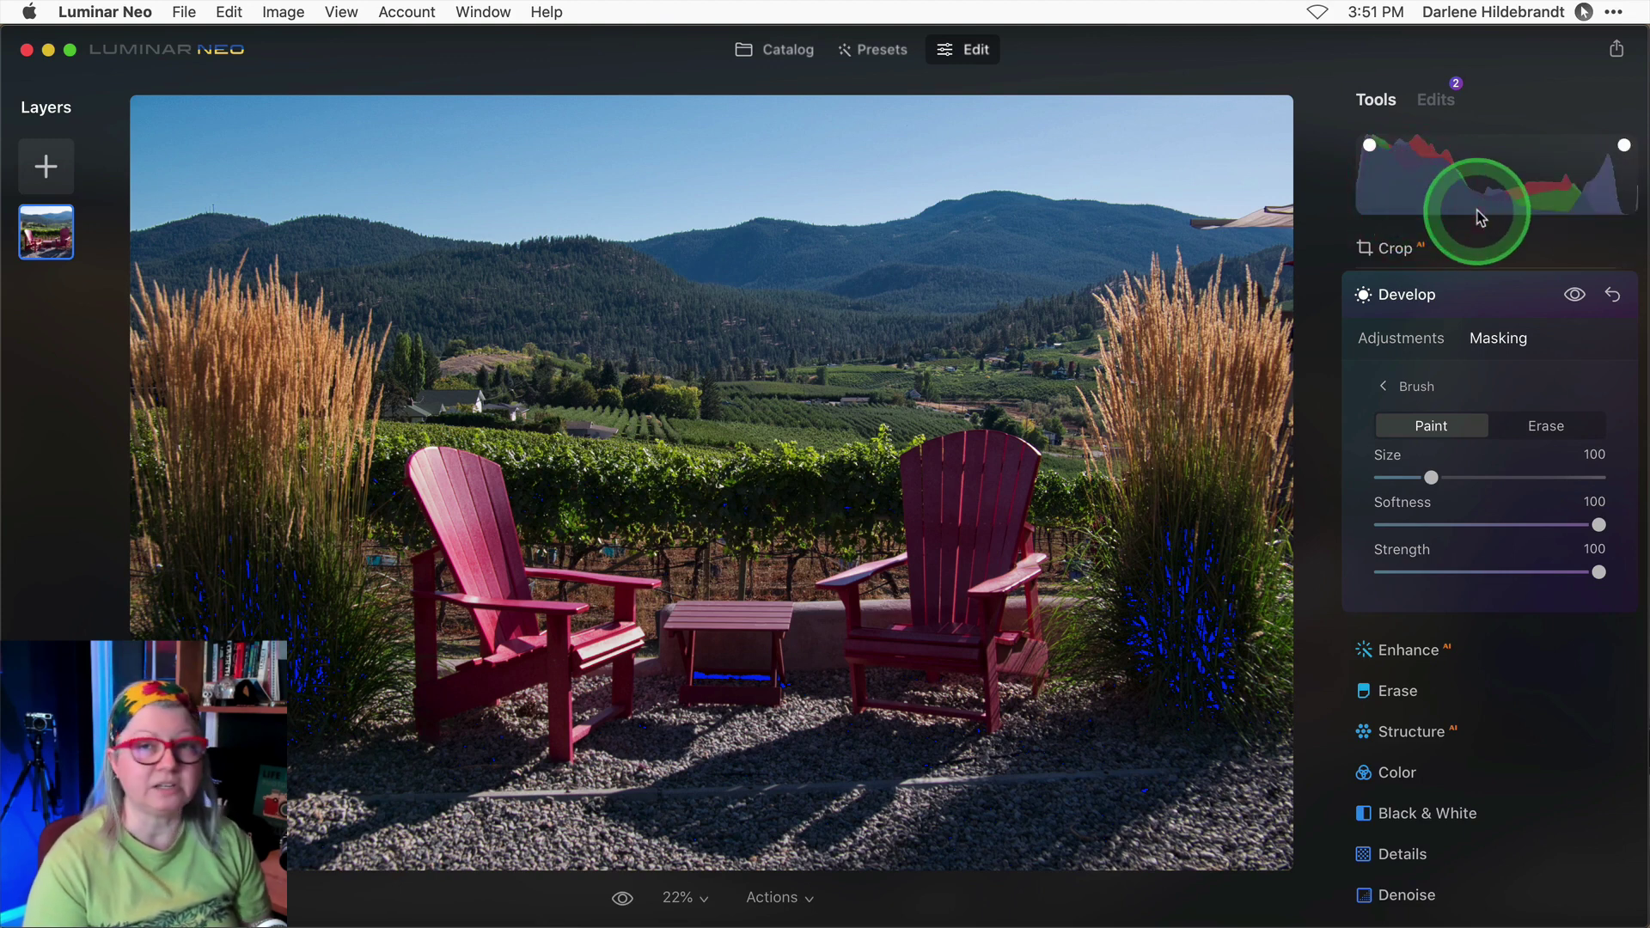
{"action": "left_click", "coordinate": [1477, 294]}
In the Color tool's HSL Luminance mode, lower Blue to -37 to darken the vineyard sky
{"action": "left_click", "coordinate": [1410, 432]}
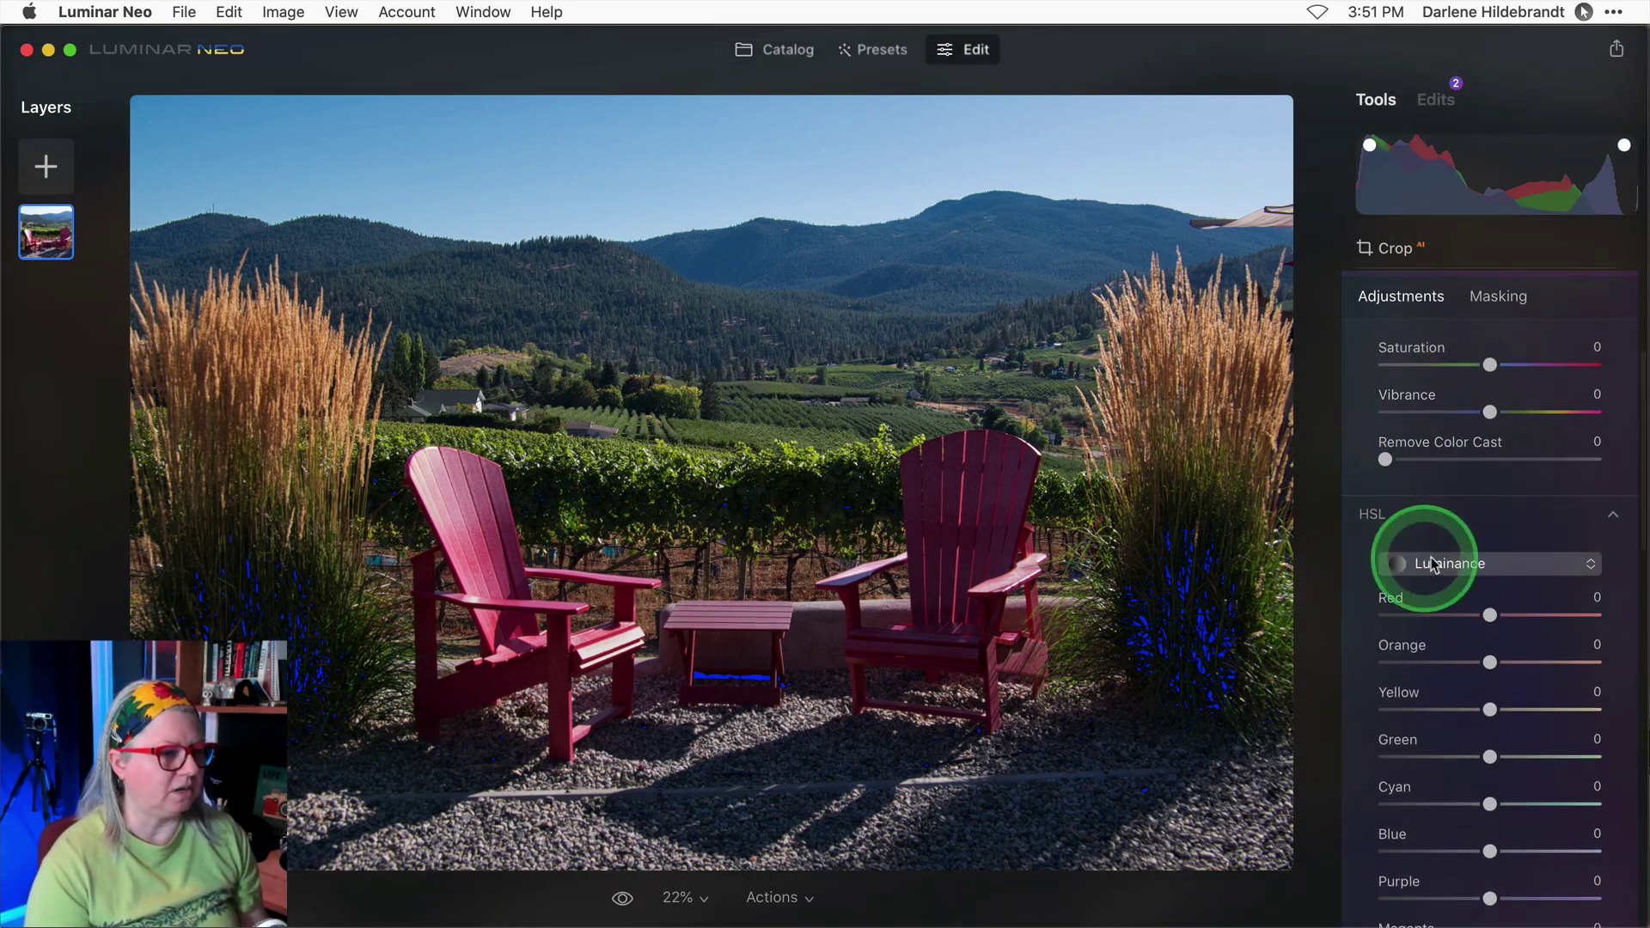
{"action": "left_click", "coordinate": [1431, 560]}
{"action": "left_click", "coordinate": [1390, 645]}
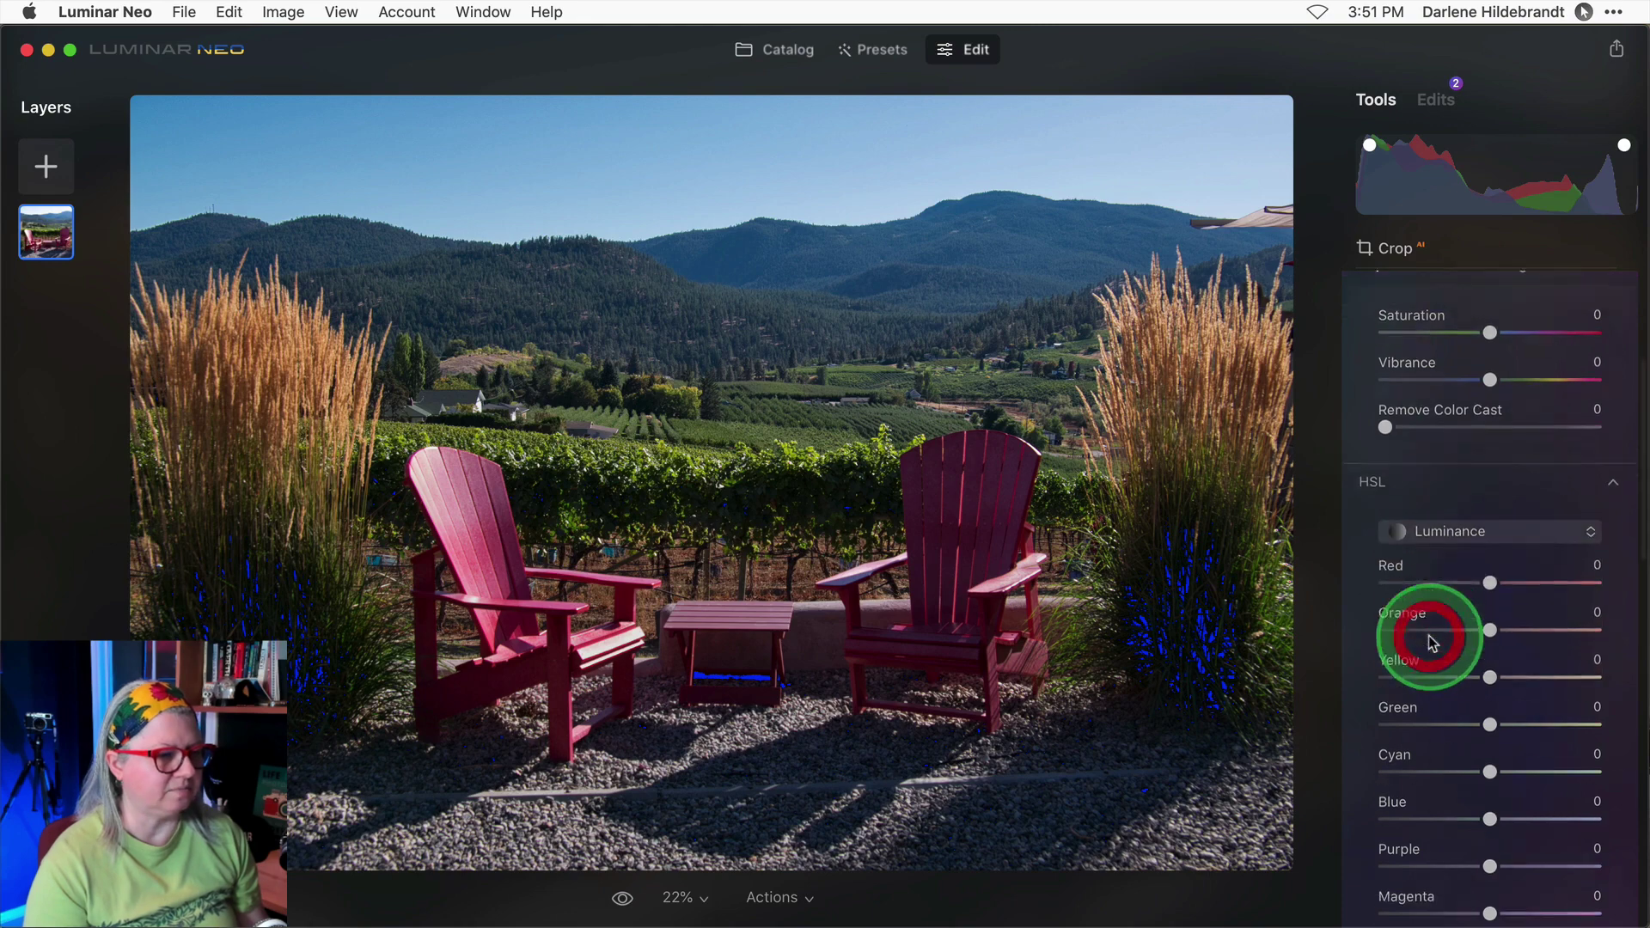
{"action": "scroll", "coordinate": [1431, 631], "scroll_direction": "down", "scroll_amount": 3}
{"action": "left_click_drag", "start_coordinate": [1478, 728], "coordinate": [1453, 733]}
{"action": "left_click", "coordinate": [1415, 194]}
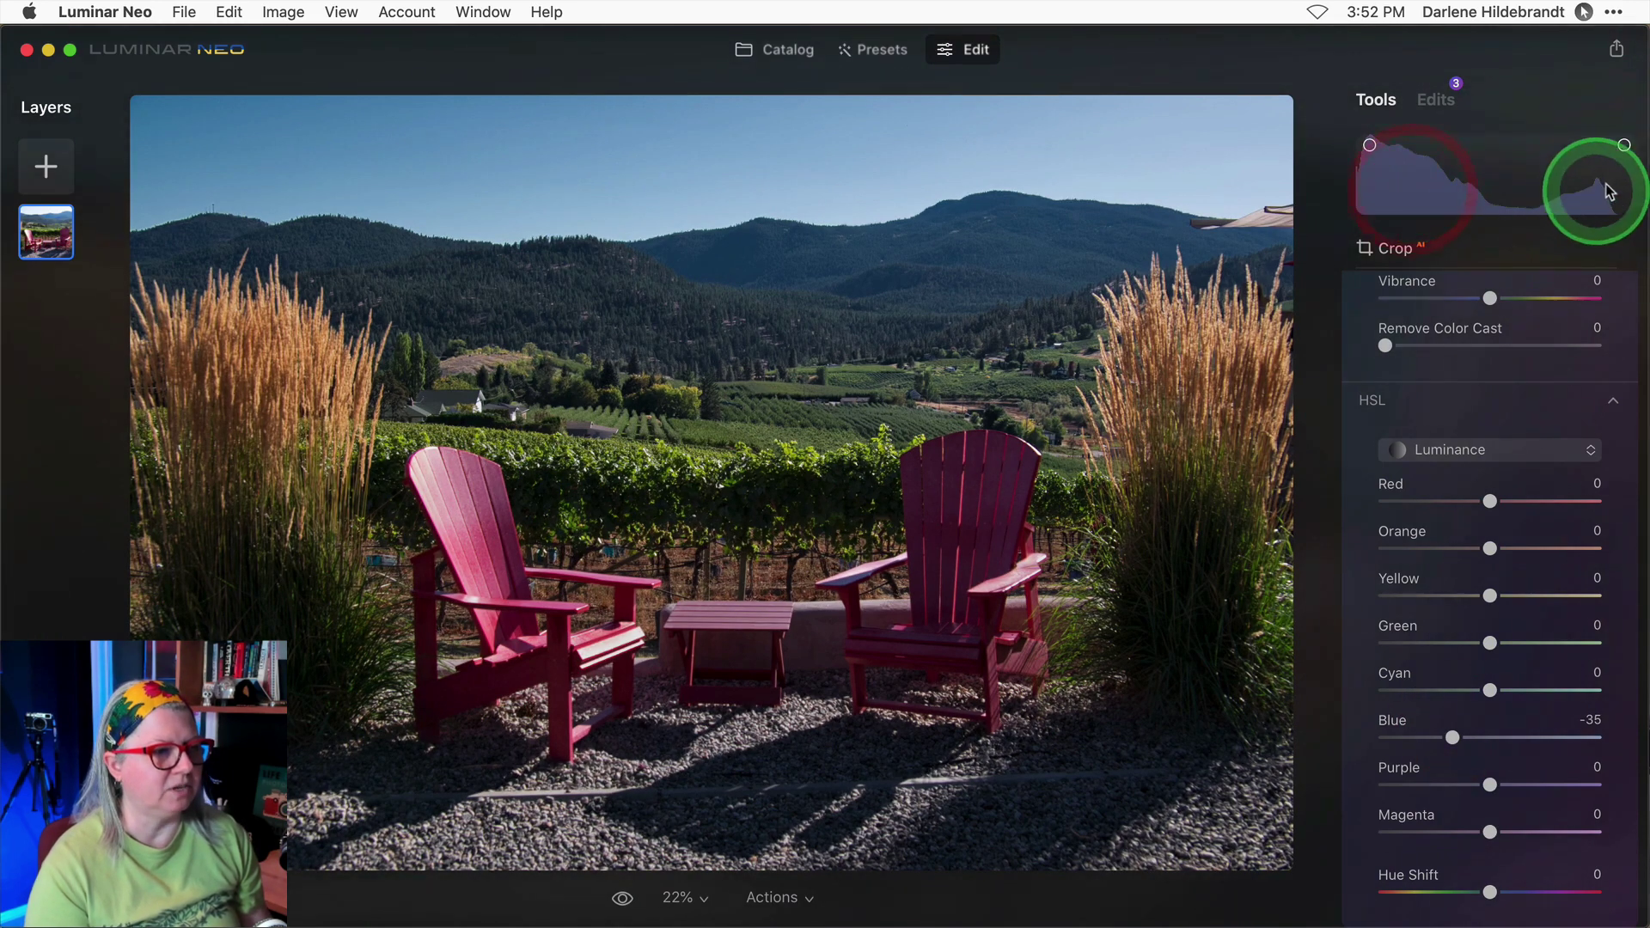
{"action": "mouse_move", "coordinate": [1451, 738]}
{"action": "left_mouse_down"}
{"action": "mouse_move", "coordinate": [1492, 739]}
{"action": "mouse_move", "coordinate": [1454, 741]}
{"action": "left_mouse_up"}
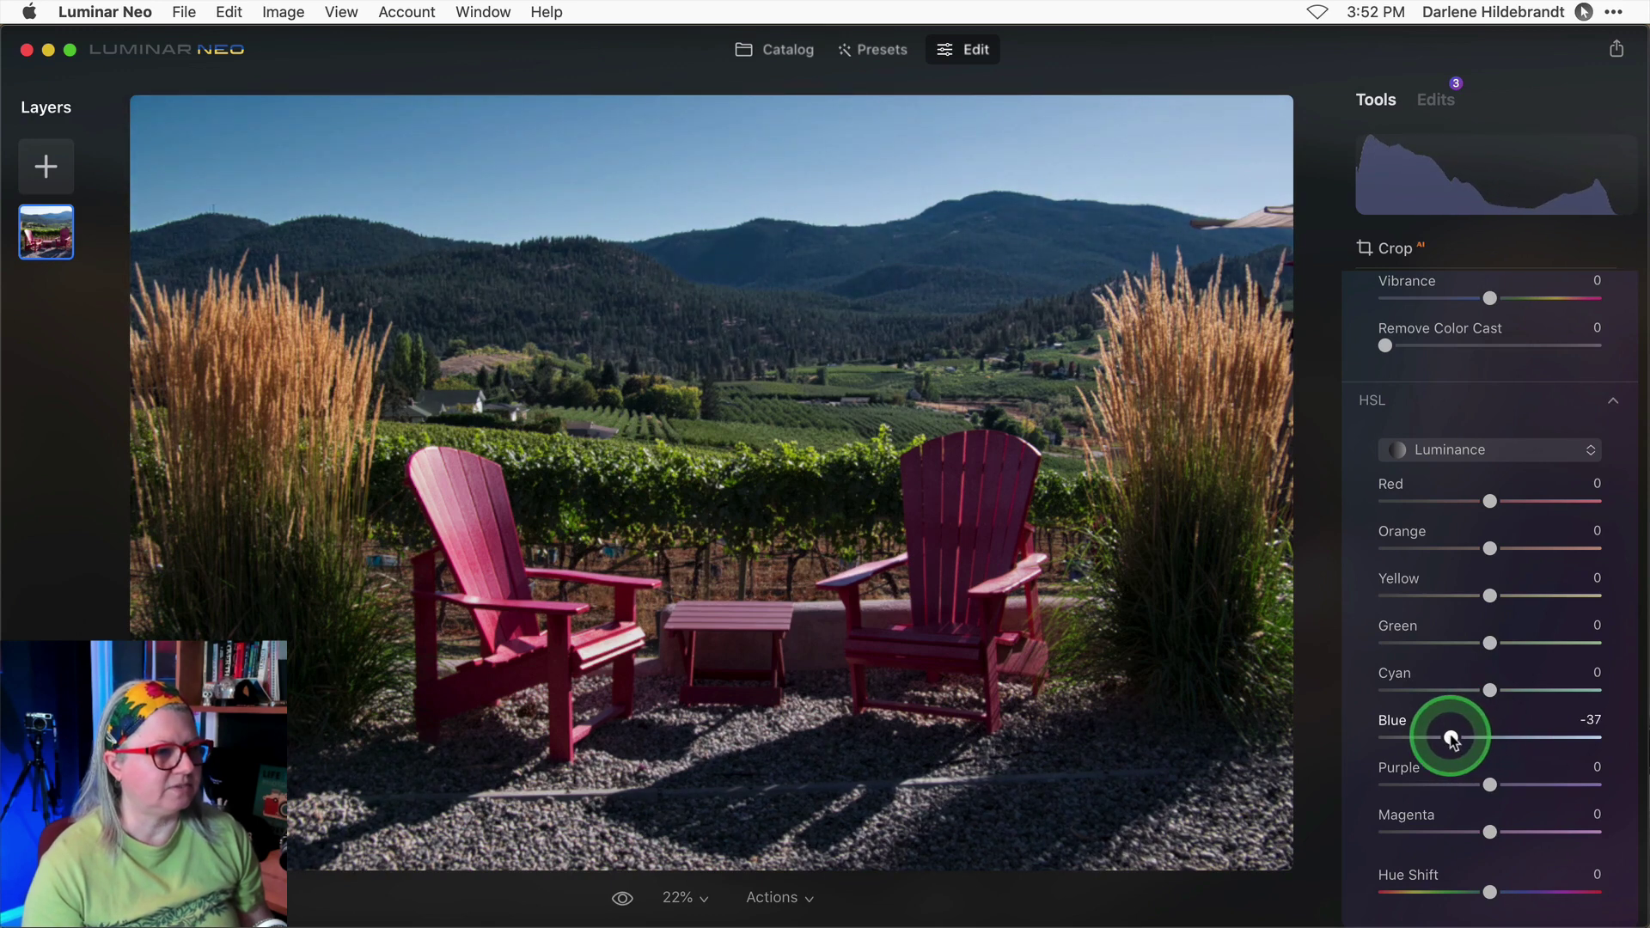
{"action": "left_click", "coordinate": [1571, 565]}
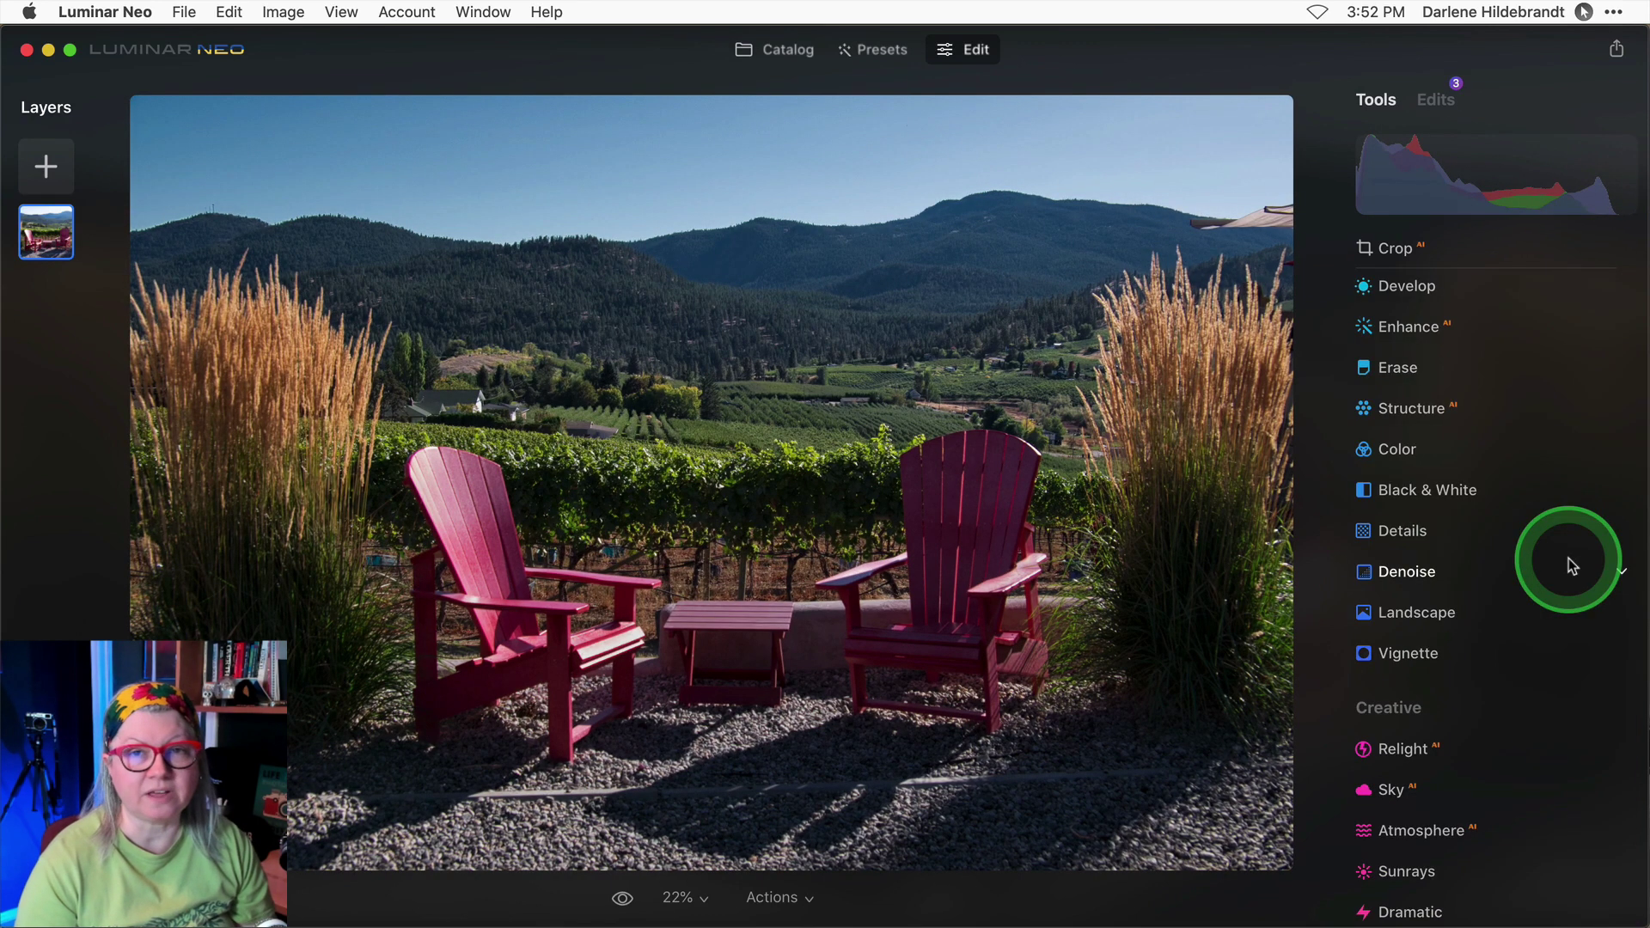